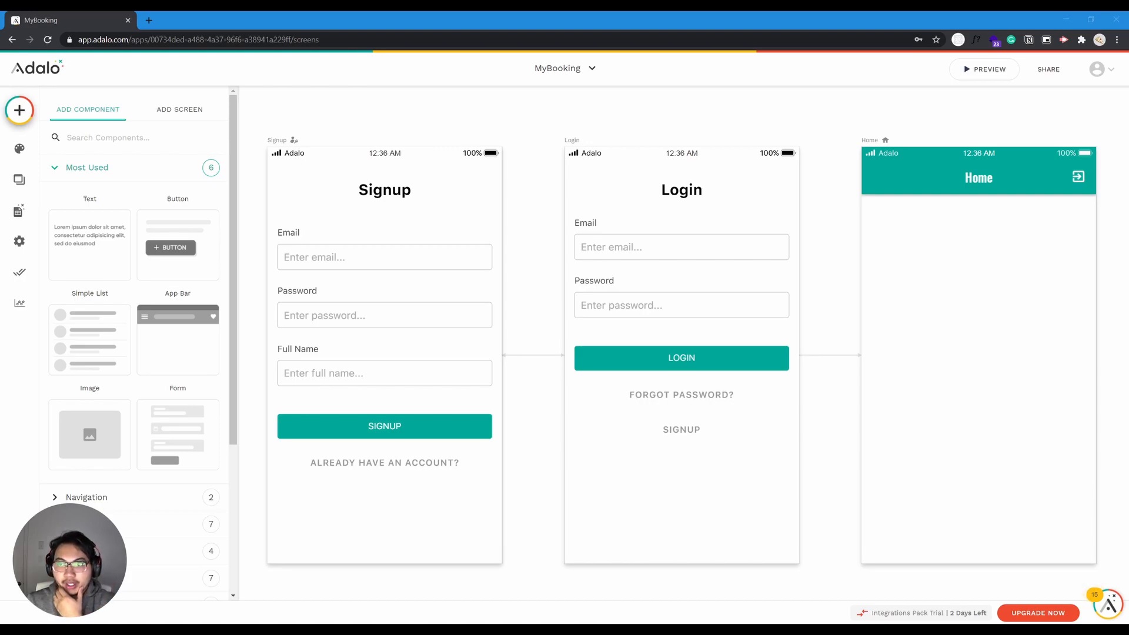
pyautogui.click(769, 295)
pyautogui.click(827, 290)
pyautogui.hscroll(6, 827, 290)
pyautogui.hscroll(-3, 529, 245)
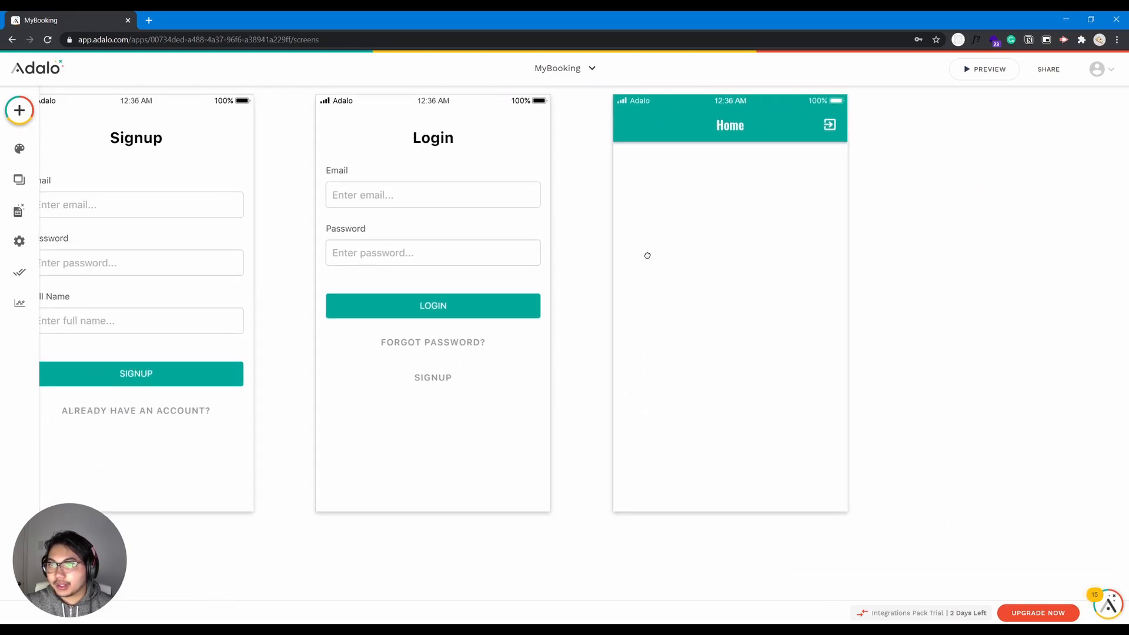
# Create a new database collection named reservation
pyautogui.click(20, 211)
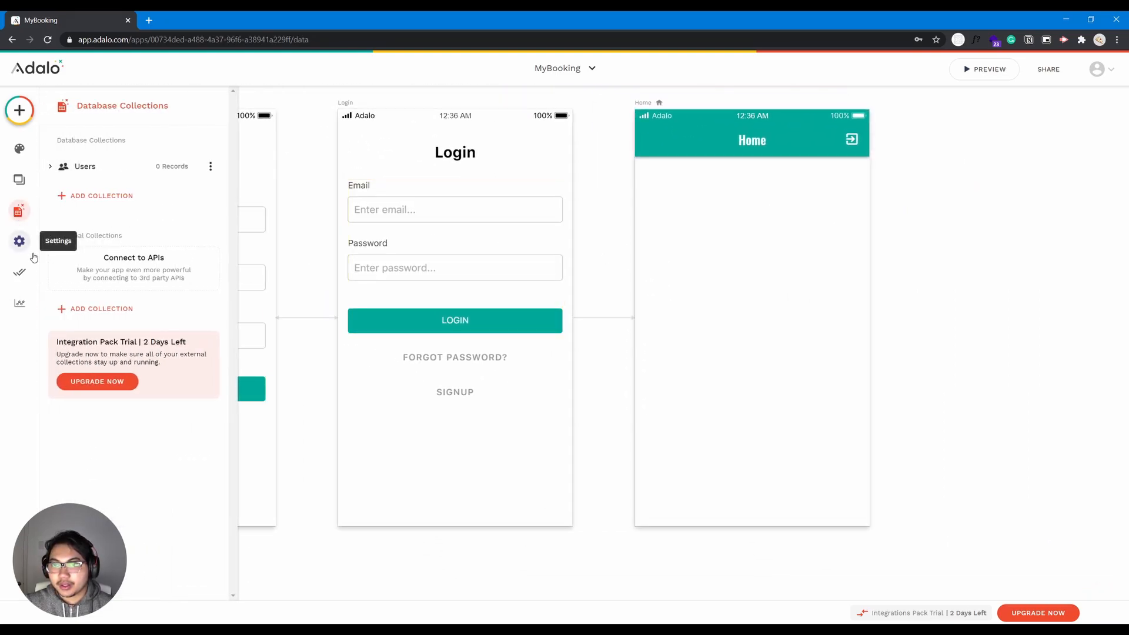
pyautogui.click(103, 195)
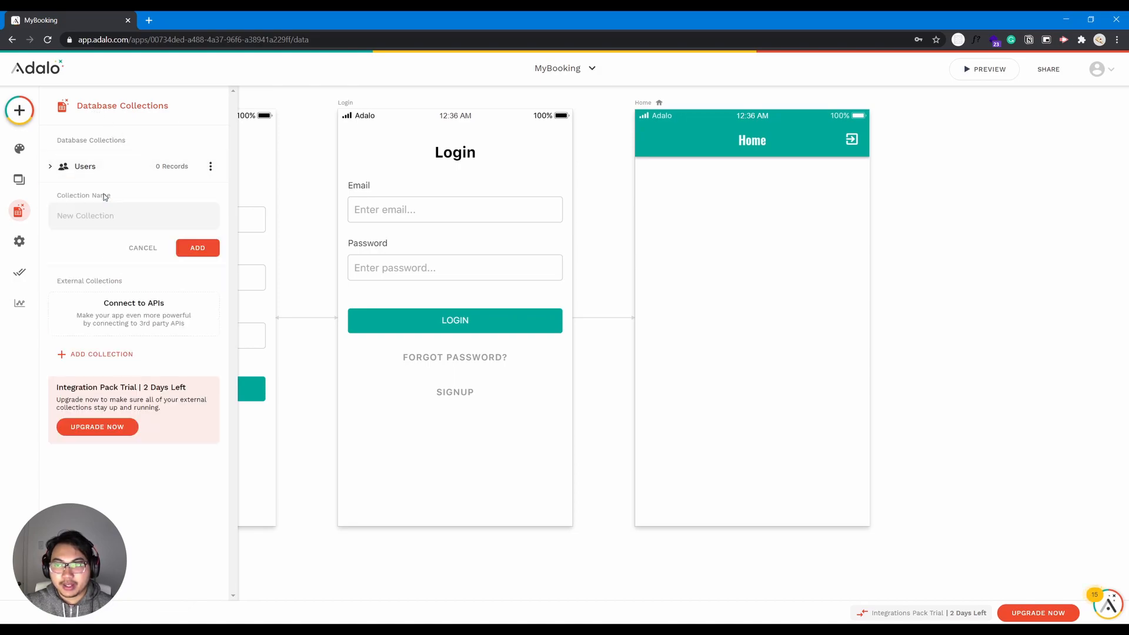
pyautogui.click(163, 220)
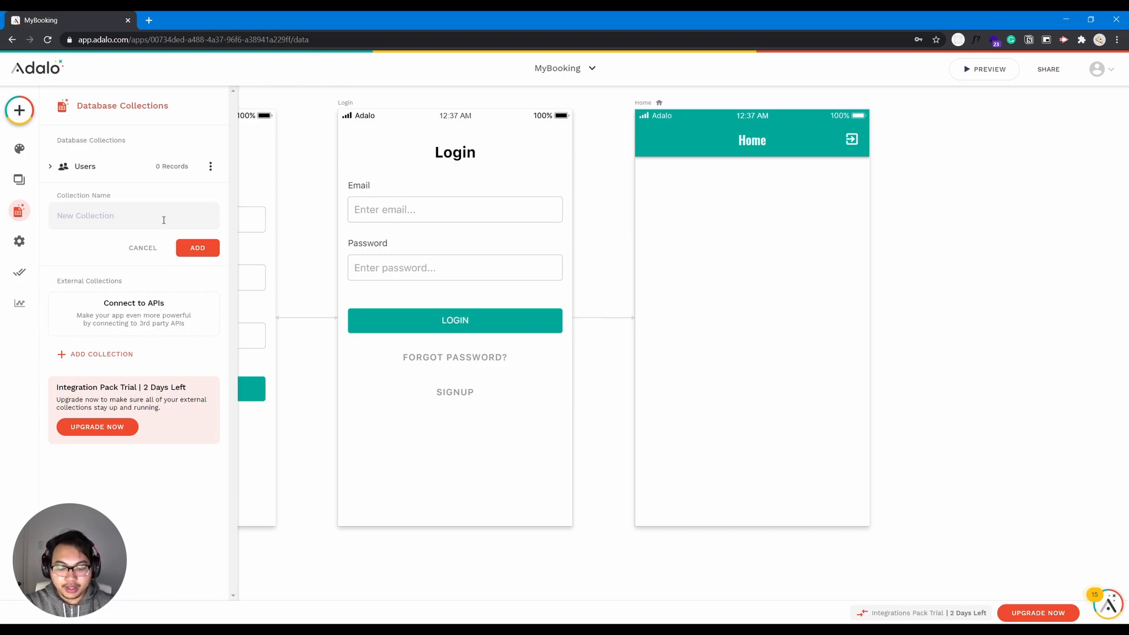
pyautogui.write('reservation')
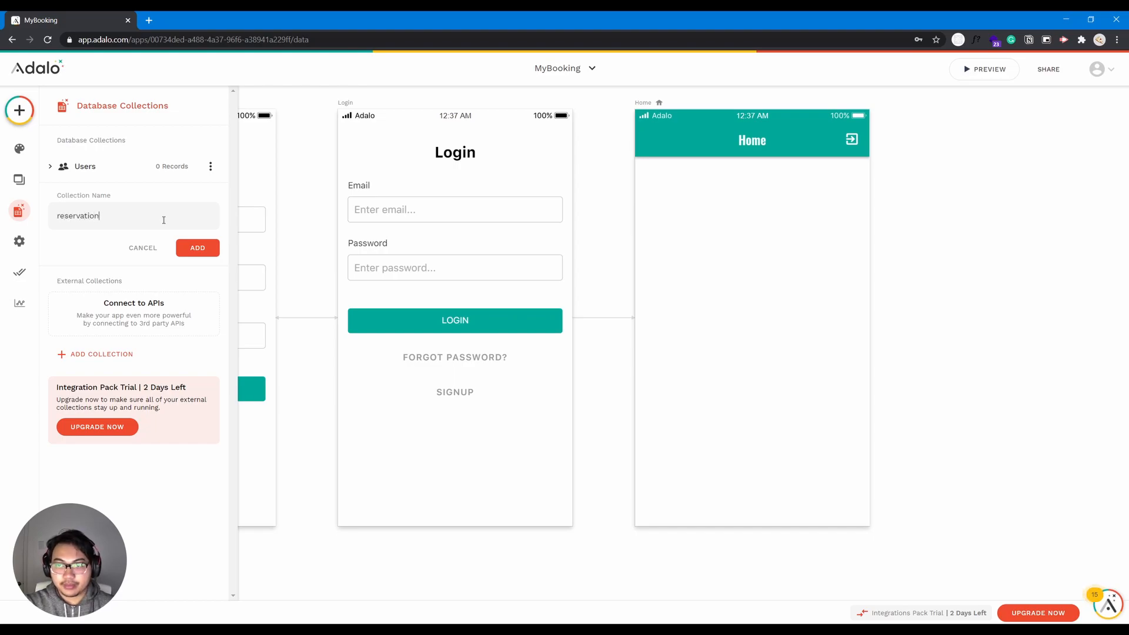
pyautogui.click(176, 247)
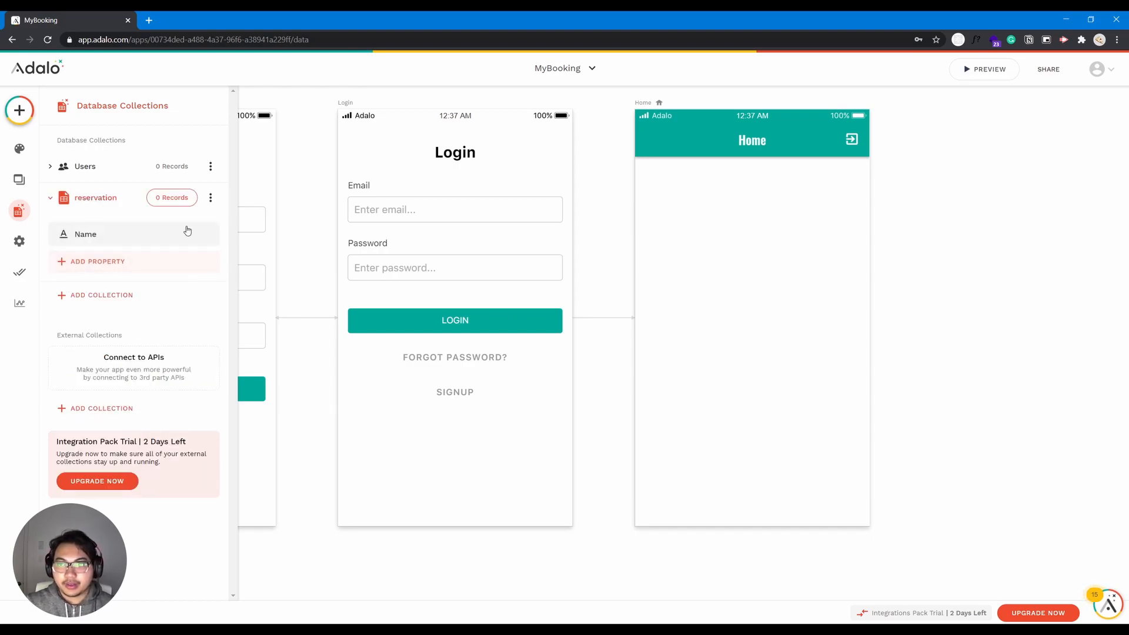
# Add a Users relationship to the reservation collection, where a User can have multiple reservations and each reservation belongs to one User
pyautogui.click(149, 261)
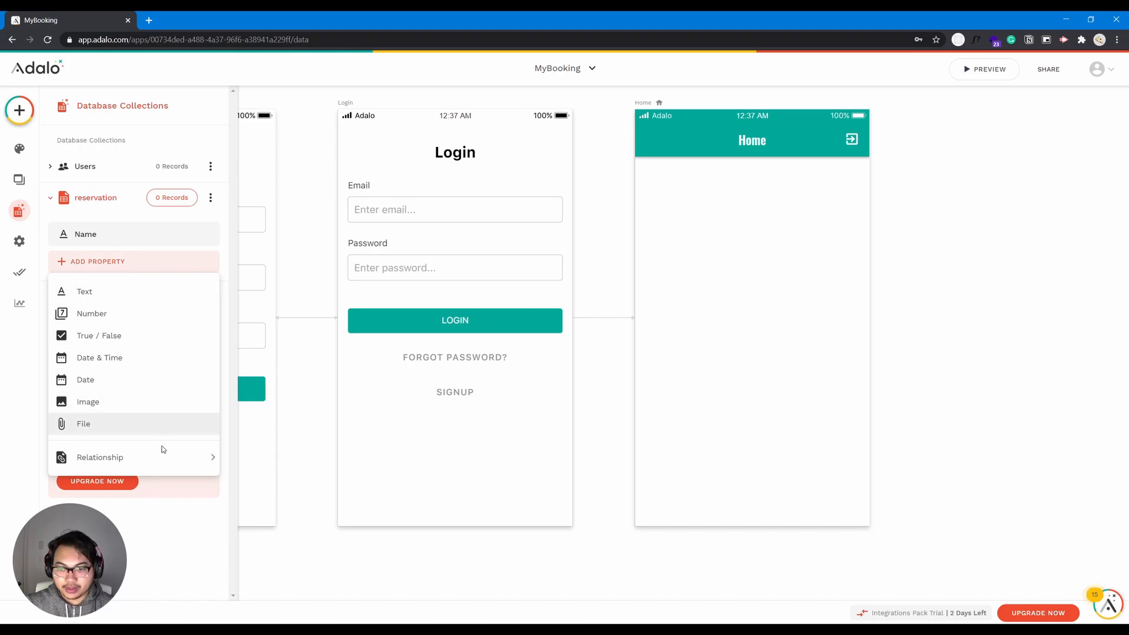
pyautogui.moveTo(162, 457)
pyautogui.click(238, 458)
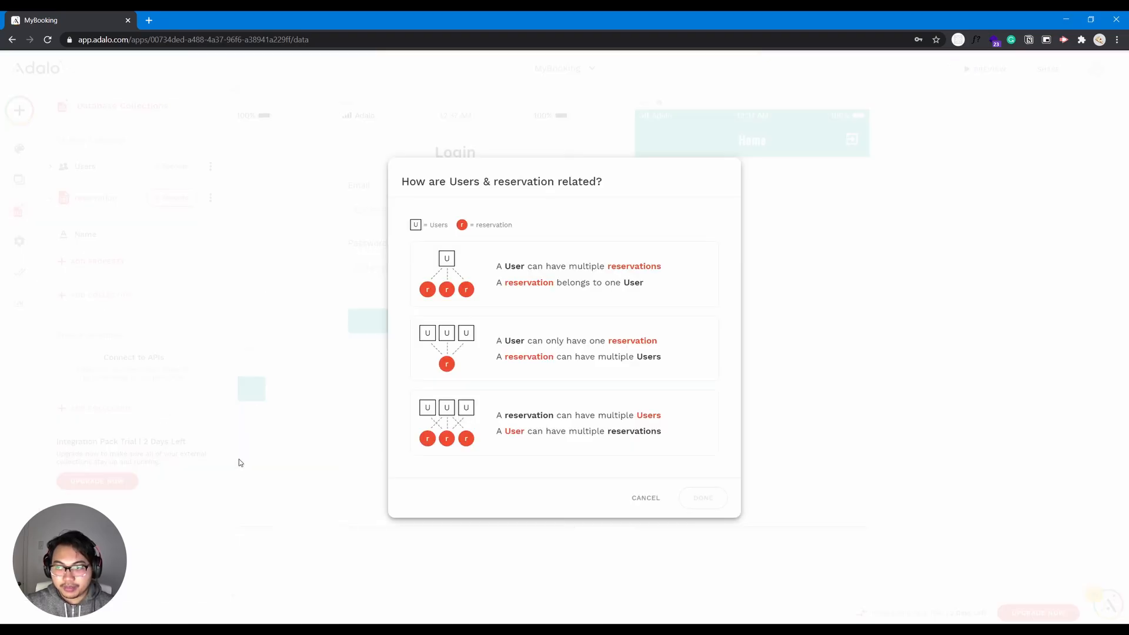
pyautogui.click(539, 284)
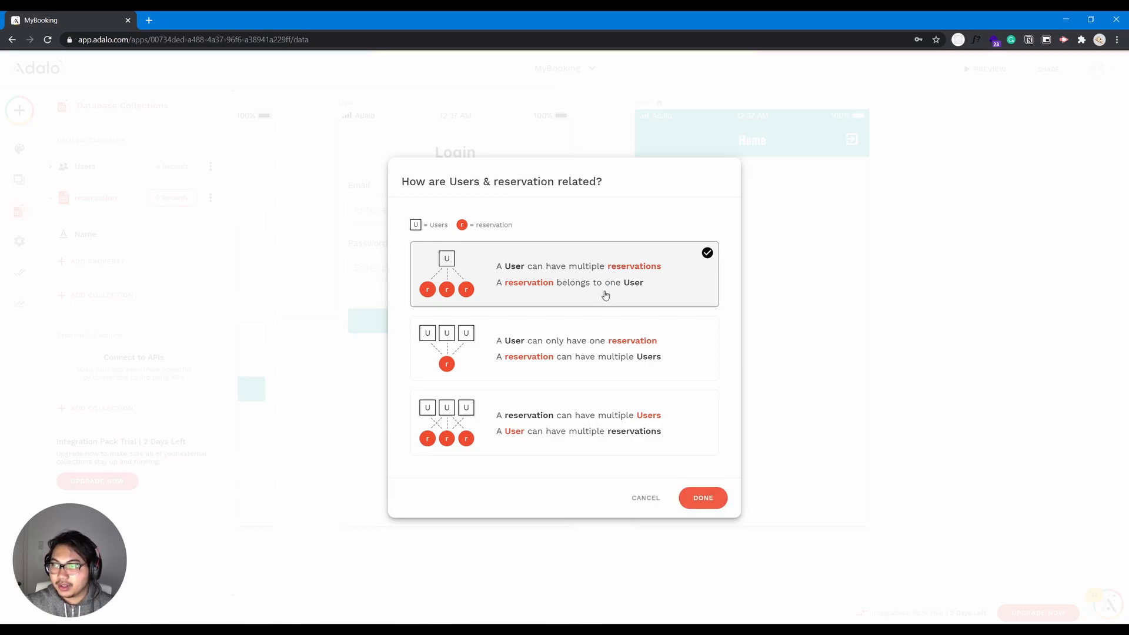
pyautogui.click(697, 500)
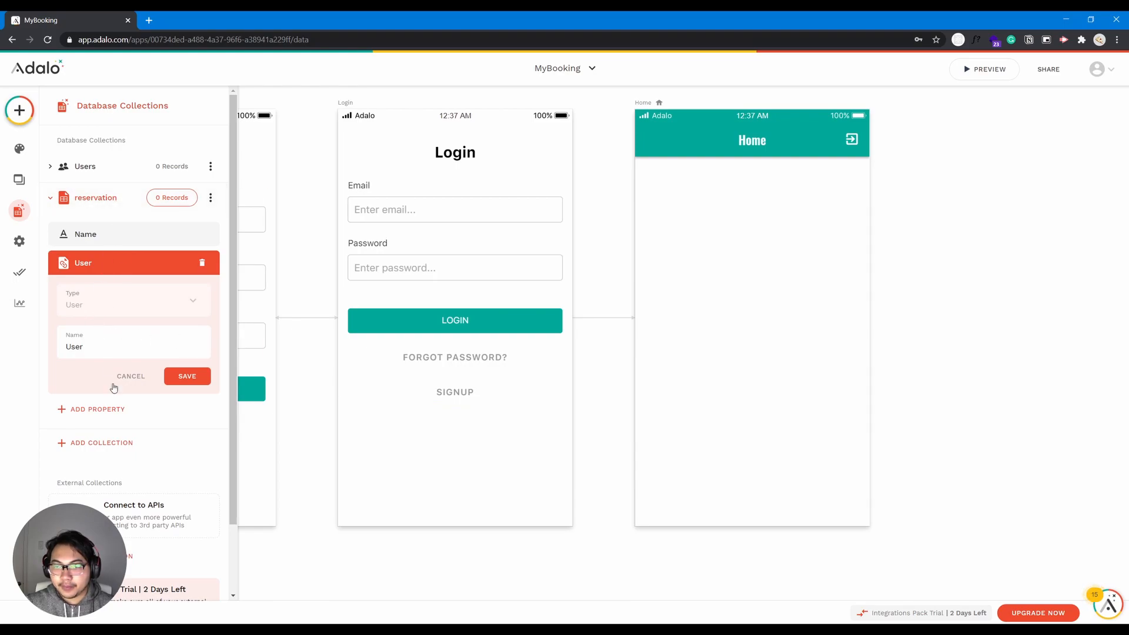
# Add a Date & Time property named dateHeure to the reservation collection
pyautogui.click(115, 411)
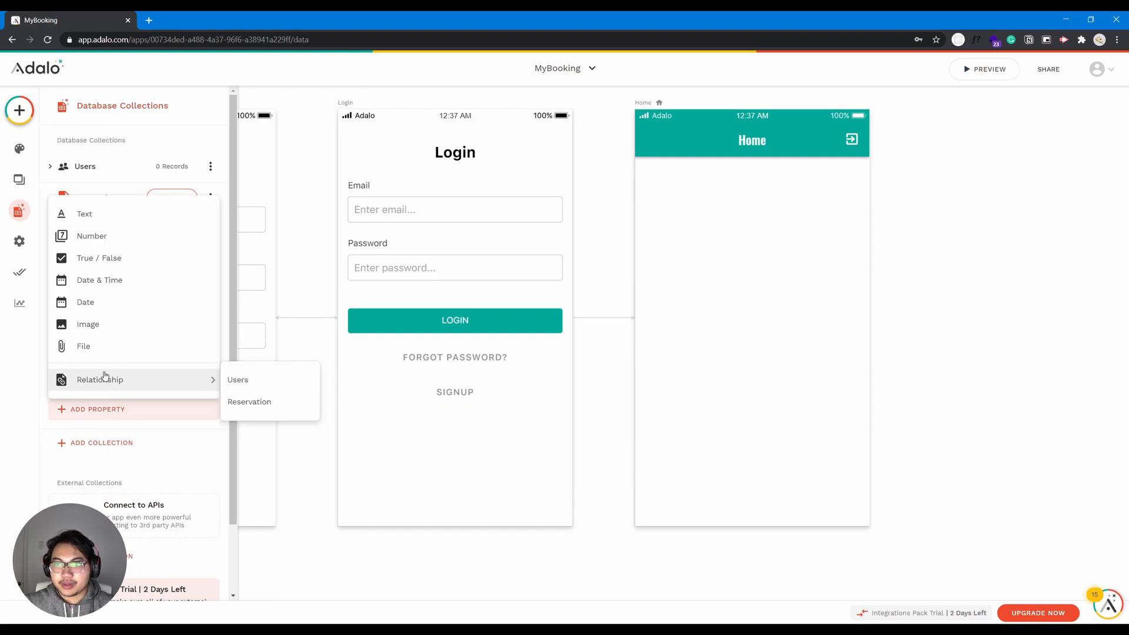
pyautogui.click(113, 281)
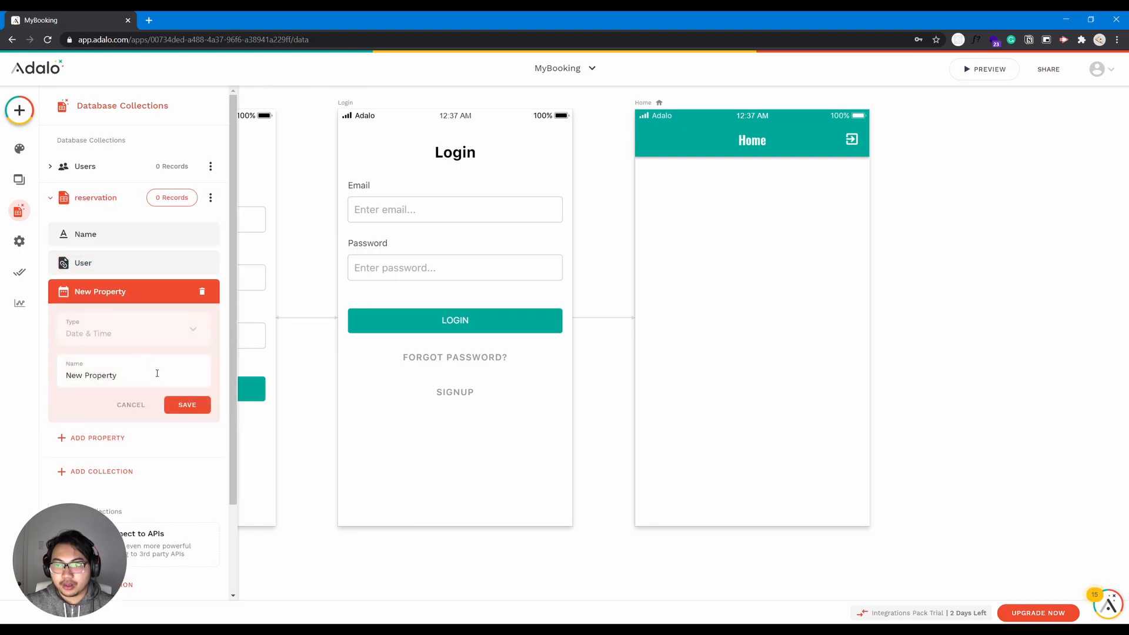
pyautogui.moveTo(117, 375); pyautogui.dragTo(65, 375)
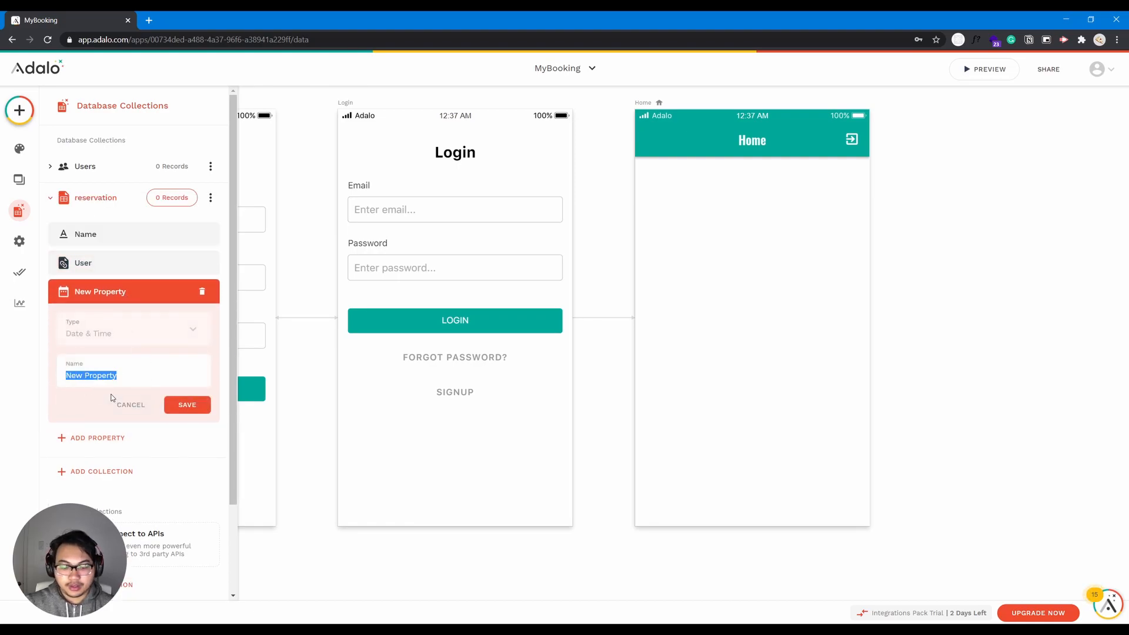
pyautogui.write('dateHeure')
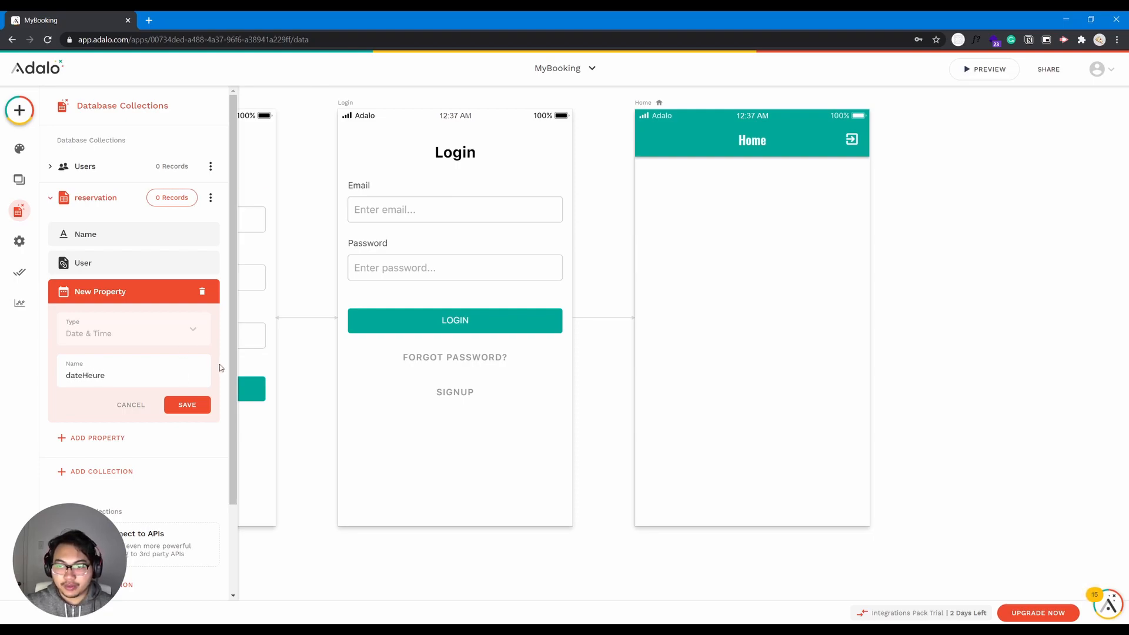
pyautogui.click(197, 404)
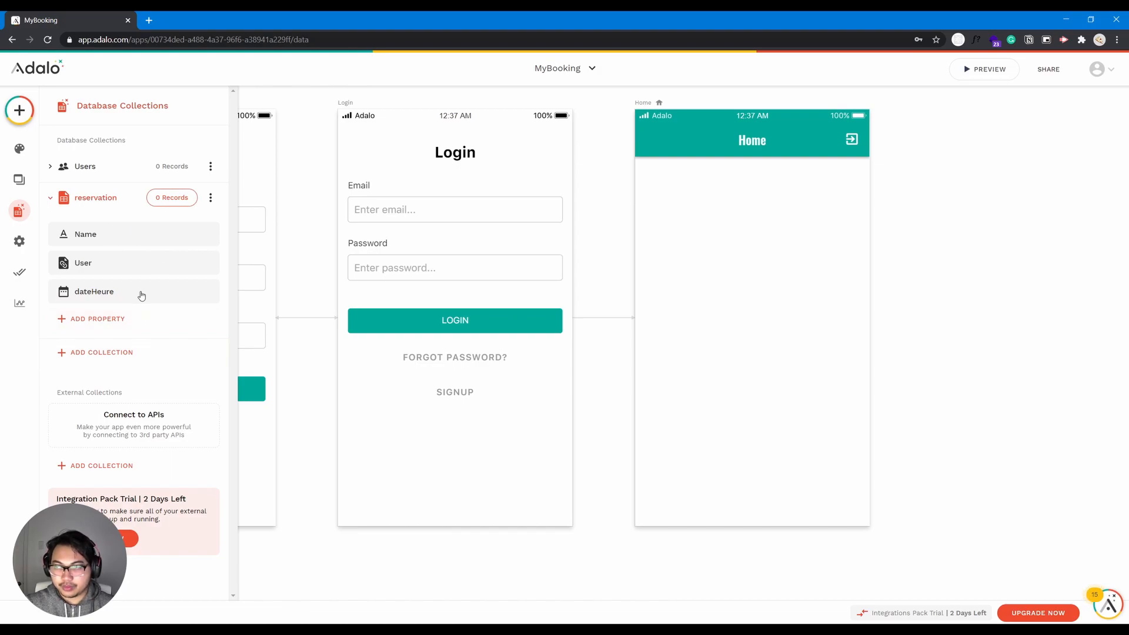
pyautogui.click(121, 322)
pyautogui.moveTo(169, 527)
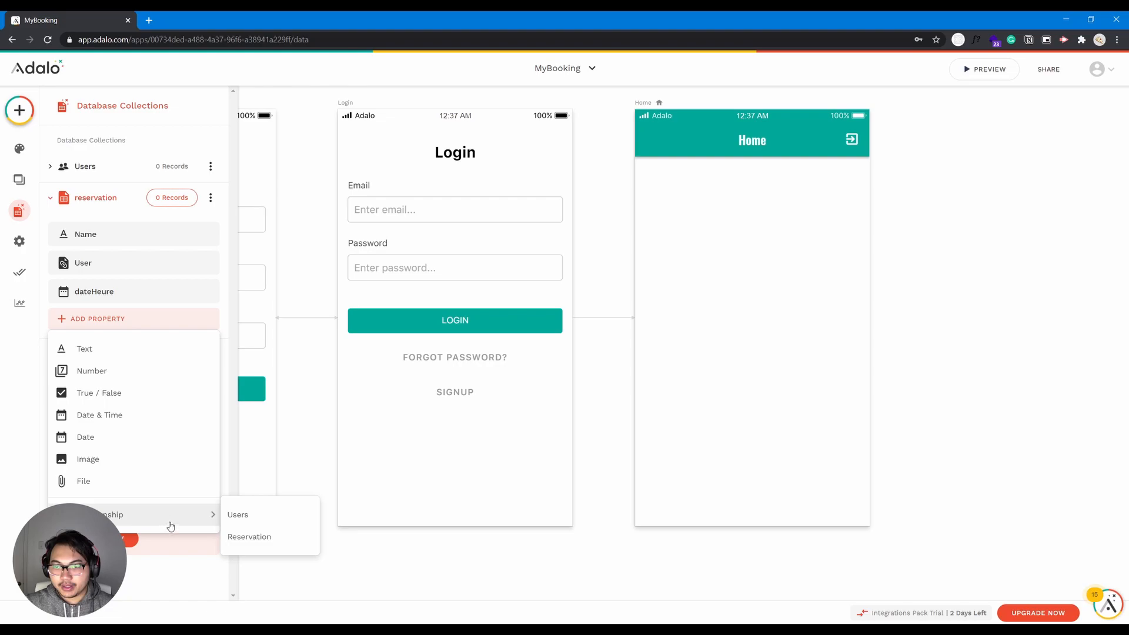
pyautogui.click(663, 325)
pyautogui.moveTo(736, 304); pyautogui.dragTo(909, 328)
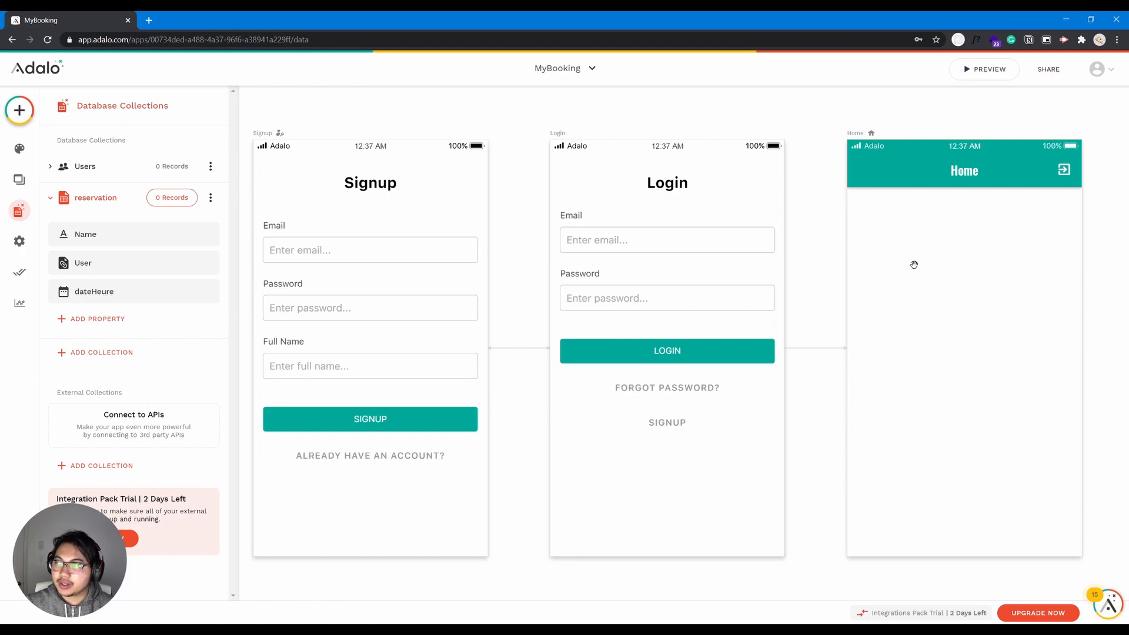
pyautogui.moveTo(927, 279); pyautogui.dragTo(583, 295)
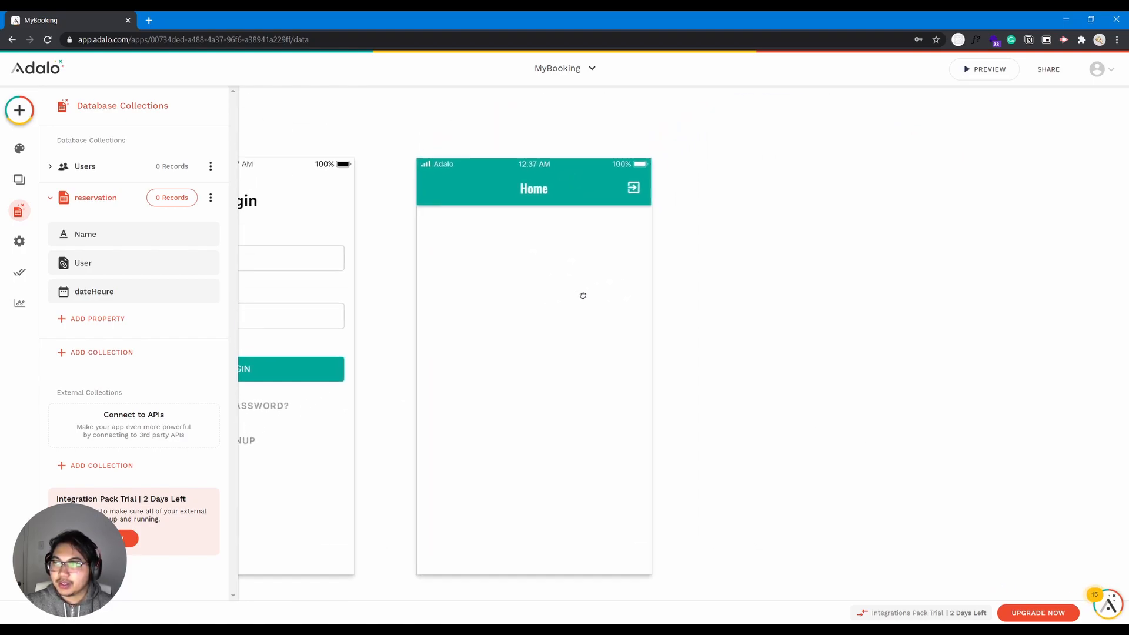
pyautogui.click(24, 115)
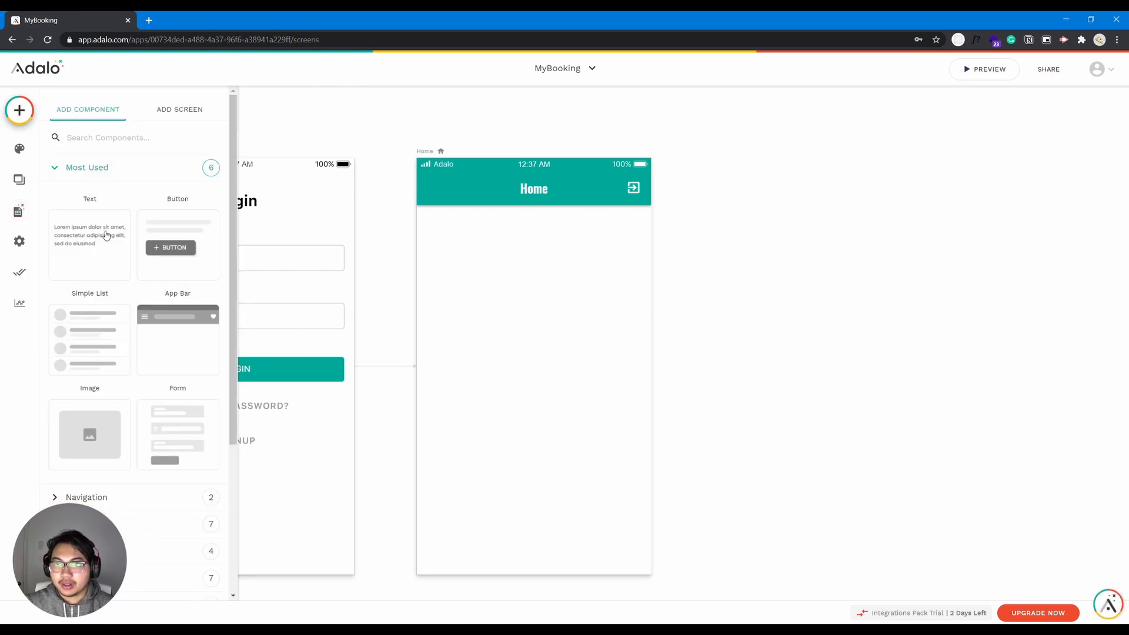
pyautogui.moveTo(90, 316); pyautogui.dragTo(487, 320)
pyautogui.press('Delete')
# Add an Image component across the full width of the Home screen, just below the app bar
pyautogui.click(20, 110)
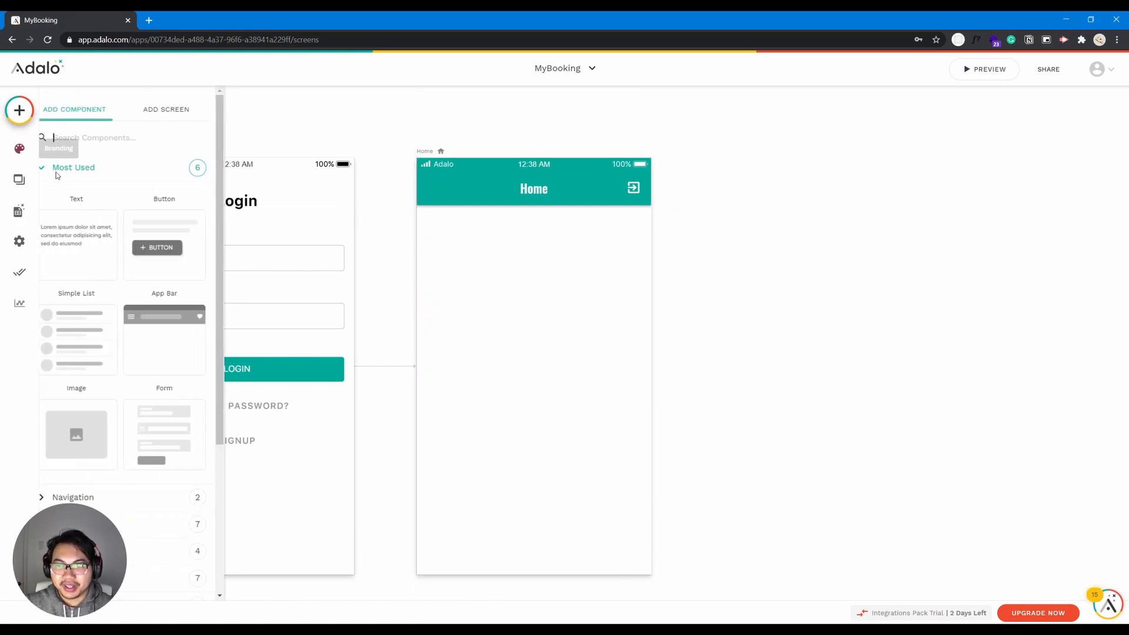
pyautogui.scroll(-2, 119, 347)
pyautogui.moveTo(89, 323); pyautogui.dragTo(548, 300)
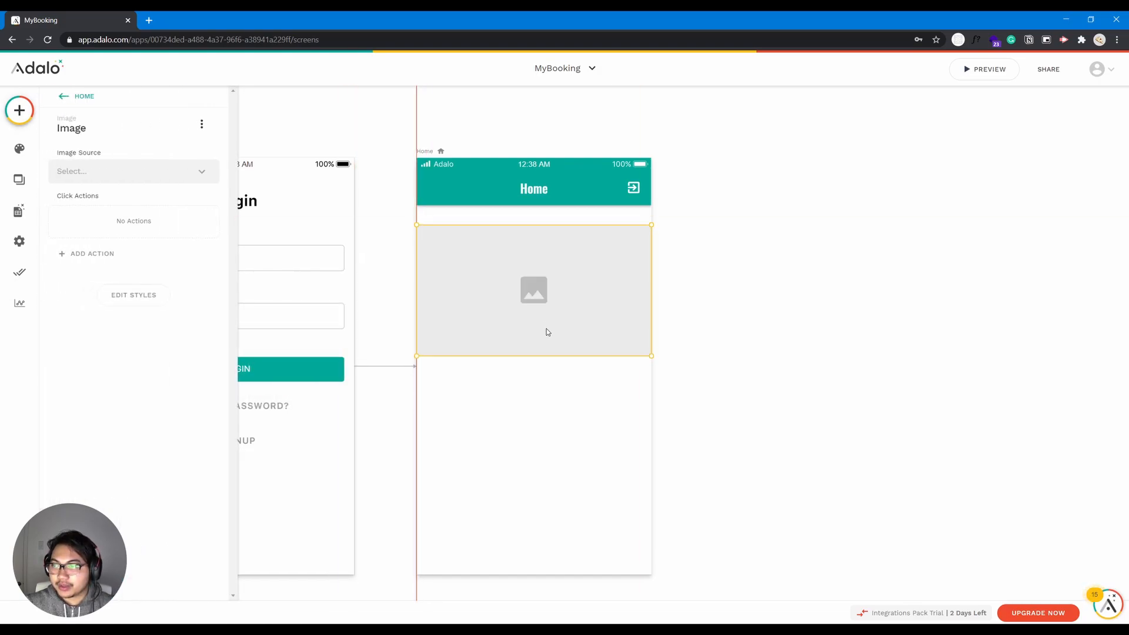
# Add a Text component between the Home app bar and the image, reading "Dentiste chez Les meilleurs"
pyautogui.click(19, 111)
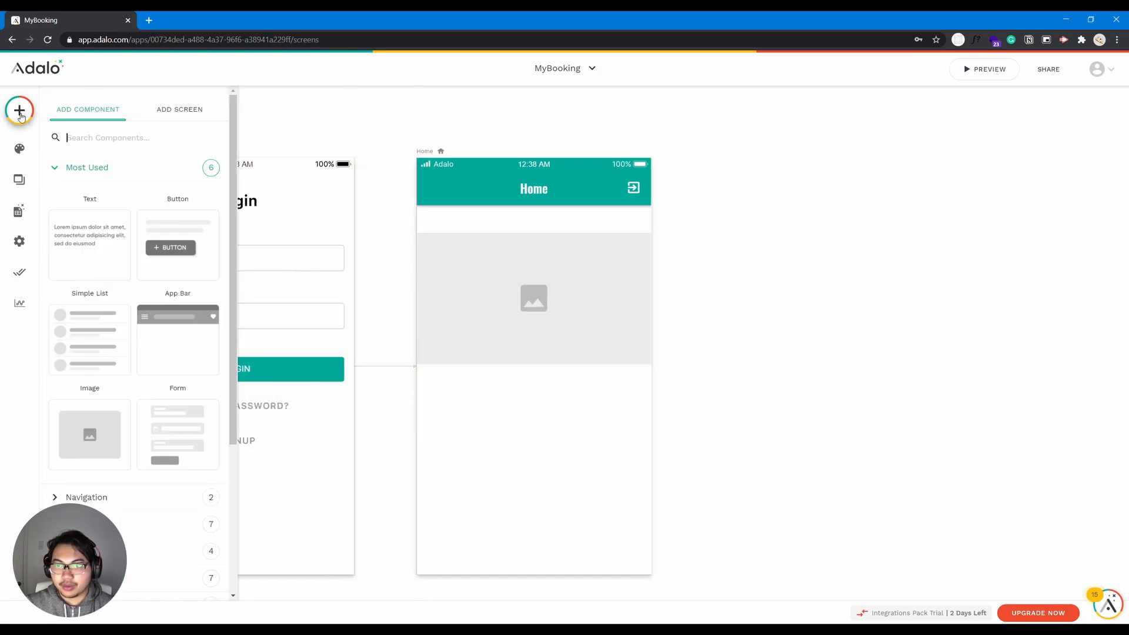
pyautogui.moveTo(114, 217); pyautogui.dragTo(512, 382)
pyautogui.moveTo(694, 379); pyautogui.dragTo(520, 222)
pyautogui.click(571, 351)
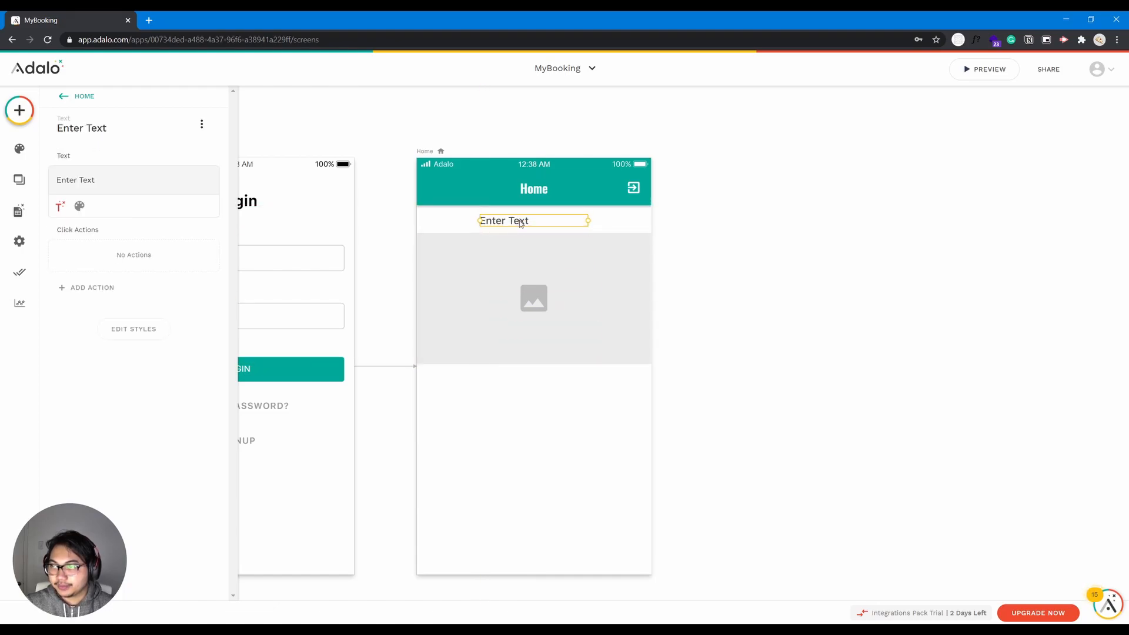
pyautogui.tripleClick(521, 223)
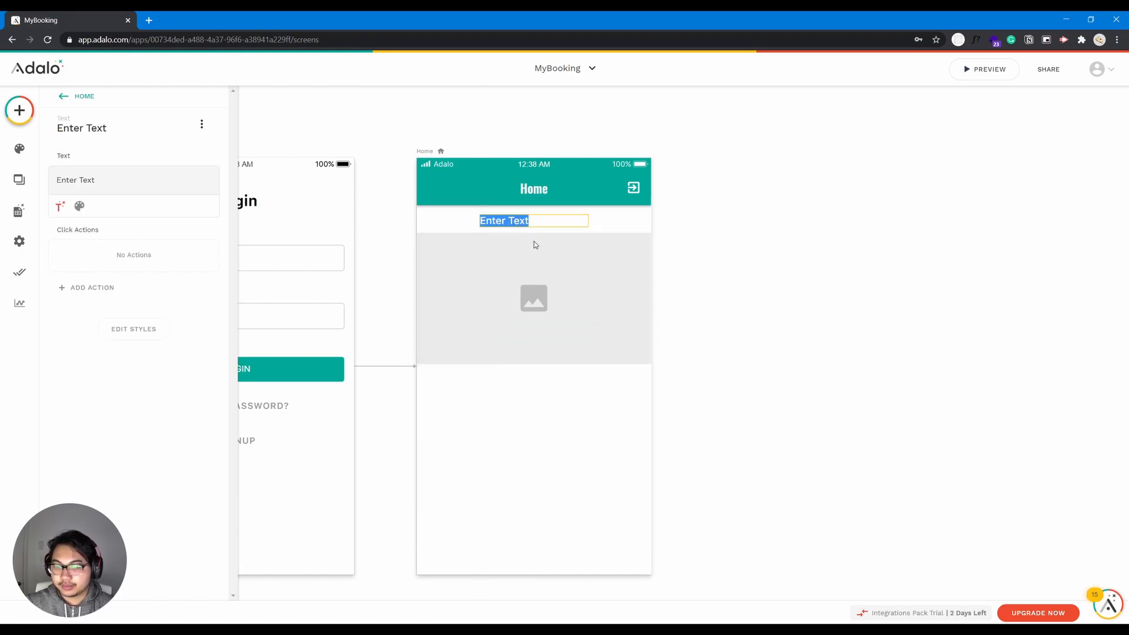
pyautogui.write('Dentiste chez Les meilleurs')
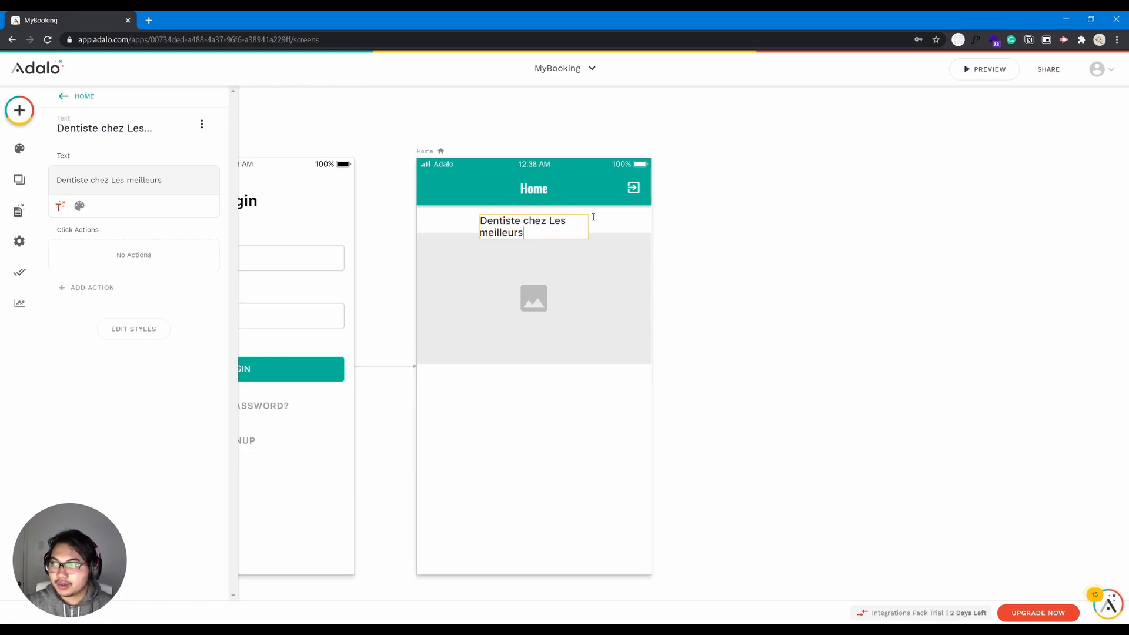
# Adjust the Home screen heading so it fits on one line, centred above the image
pyautogui.click(491, 231)
pyautogui.moveTo(479, 227); pyautogui.dragTo(523, 227)
pyautogui.click(505, 245)
# Add a Button component below the image on the Home screen and label it "Réserver"
pyautogui.click(19, 110)
pyautogui.moveTo(88, 424); pyautogui.dragTo(532, 400)
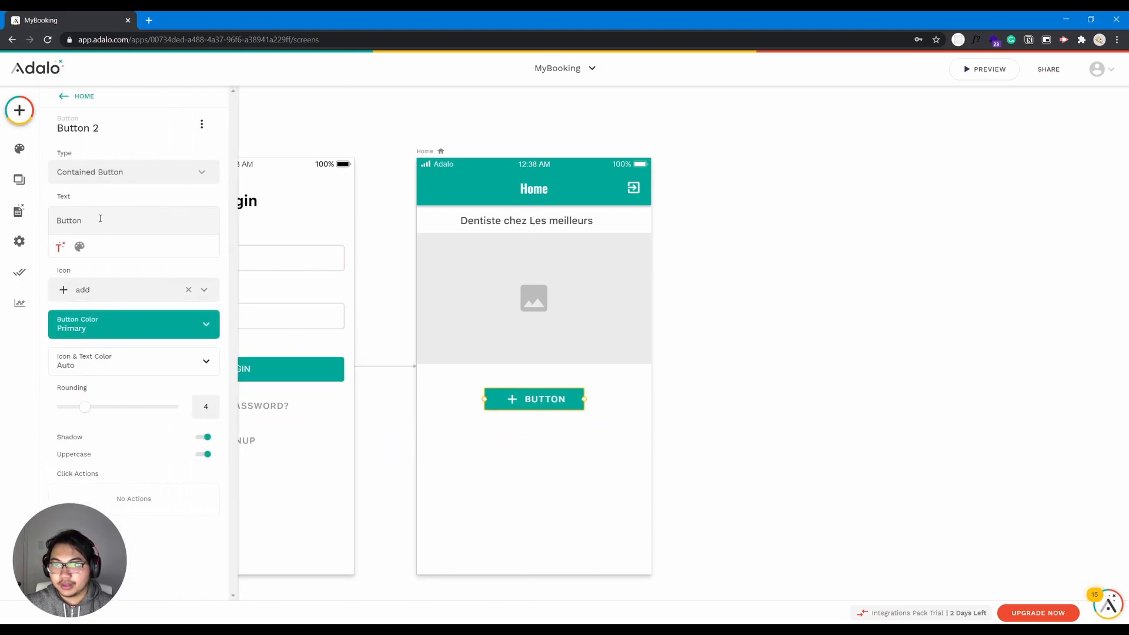
pyautogui.doubleClick(68, 221)
pyautogui.write('R/se')
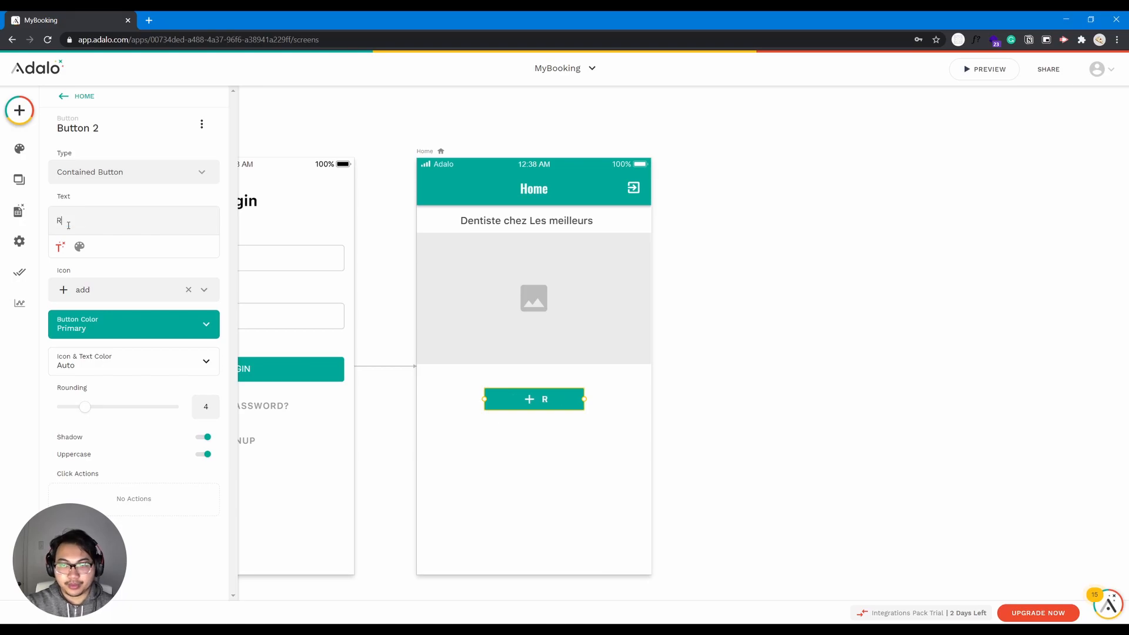
pyautogui.press('BackSpace')
pyautogui.press('BackSpace')
pyautogui.press('BackSpace')
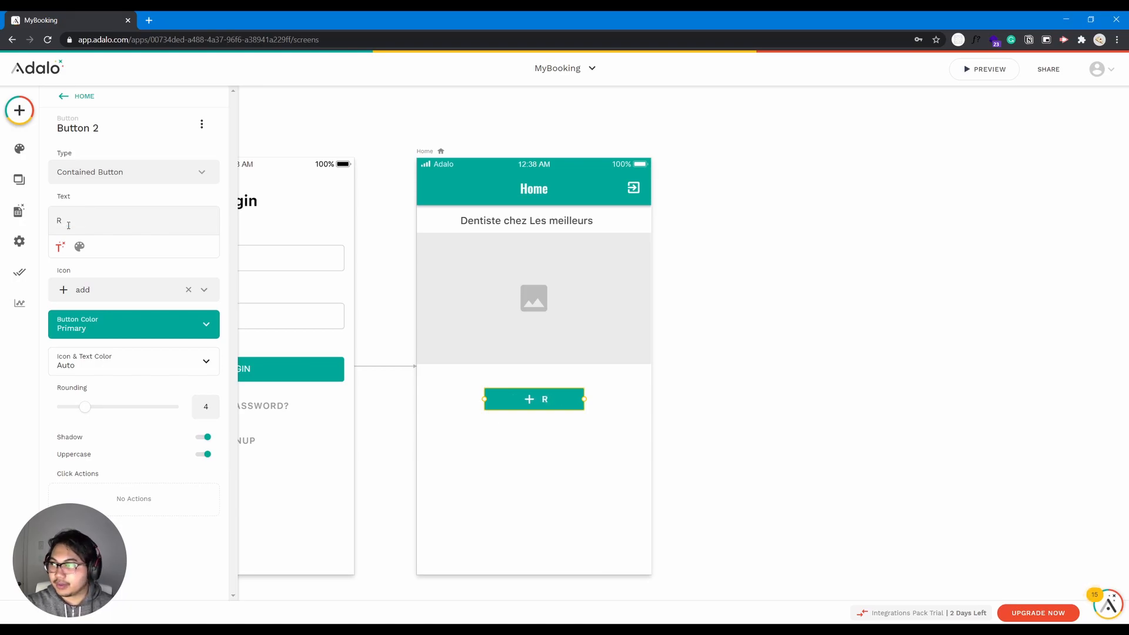
pyautogui.write('éserver')
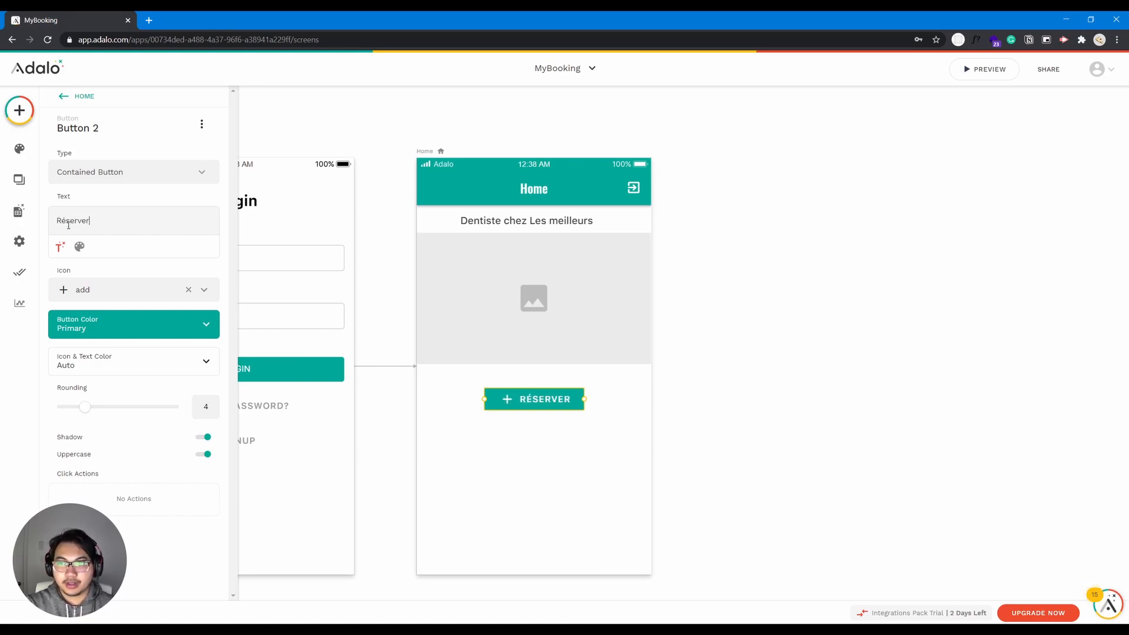
pyautogui.press('BackSpace')
pyautogui.write('z v')
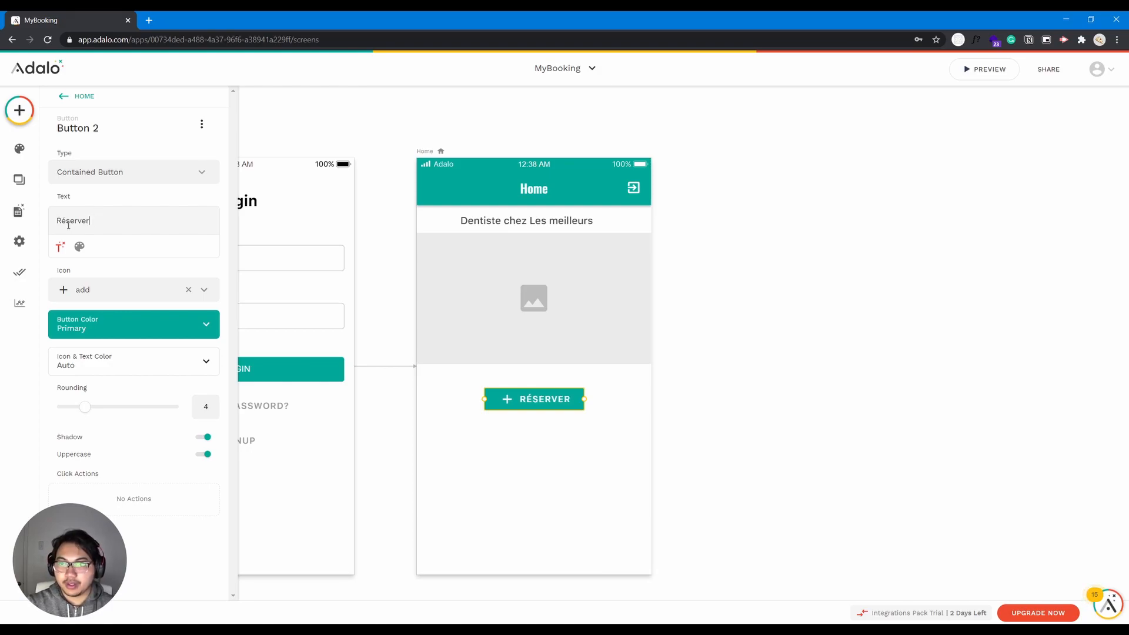
pyautogui.click(559, 464)
# Link the Réserver button to a new screen named "reservation" built from the App Bar template
pyautogui.click(565, 398)
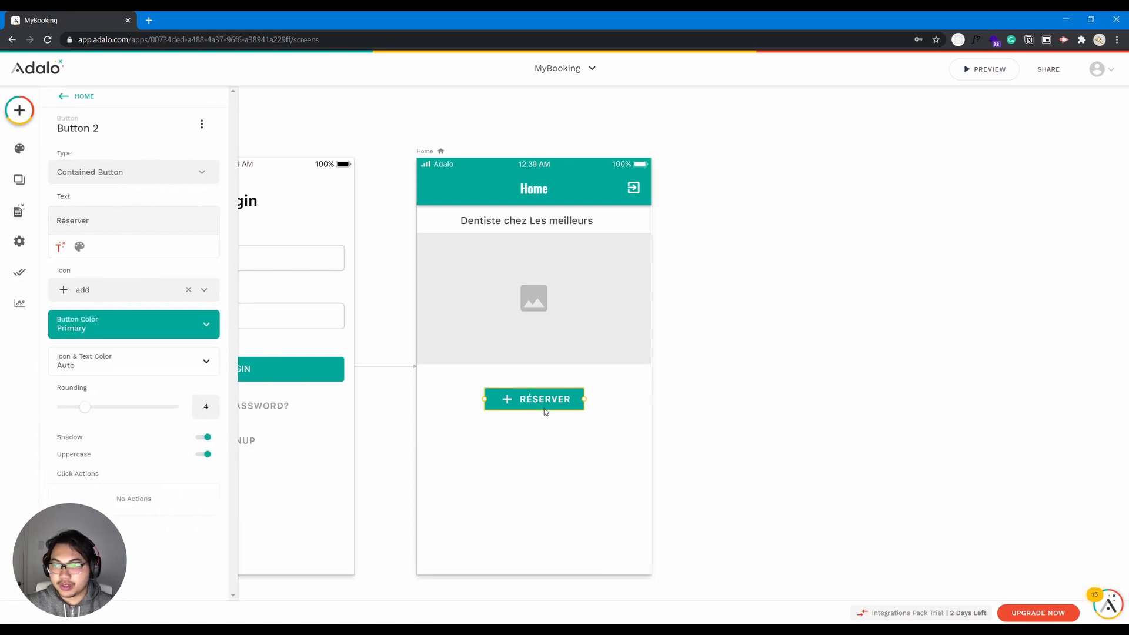
pyautogui.click(121, 499)
pyautogui.moveTo(176, 342)
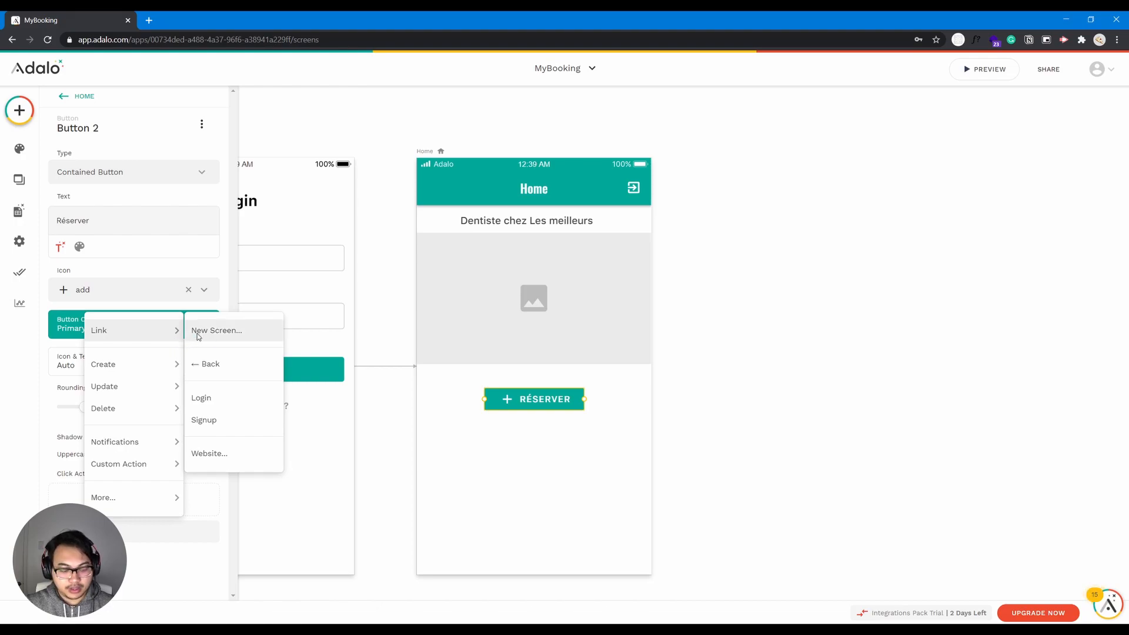
pyautogui.click(198, 335)
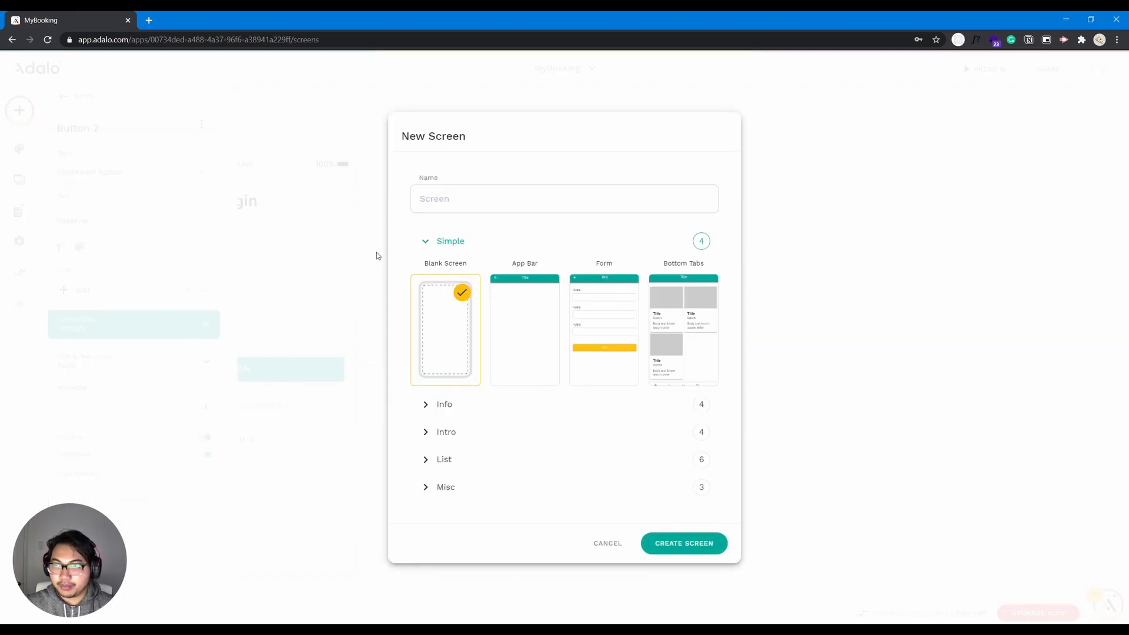
pyautogui.write('reserve')
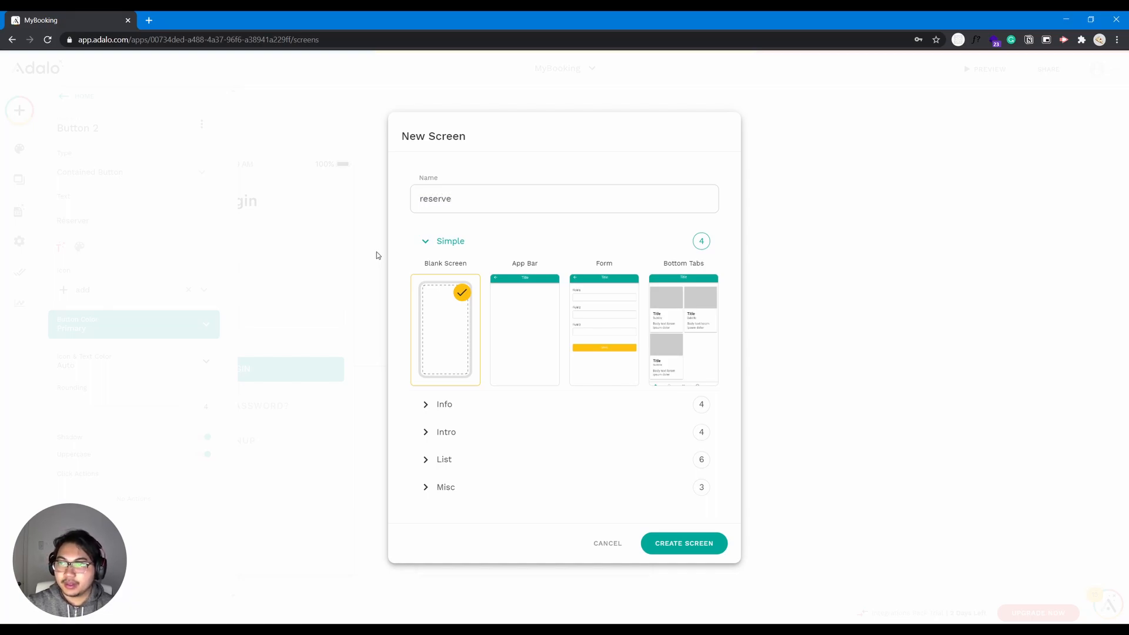
pyautogui.write('r')
pyautogui.press('BackSpace')
pyautogui.press('BackSpace')
pyautogui.write('ation')
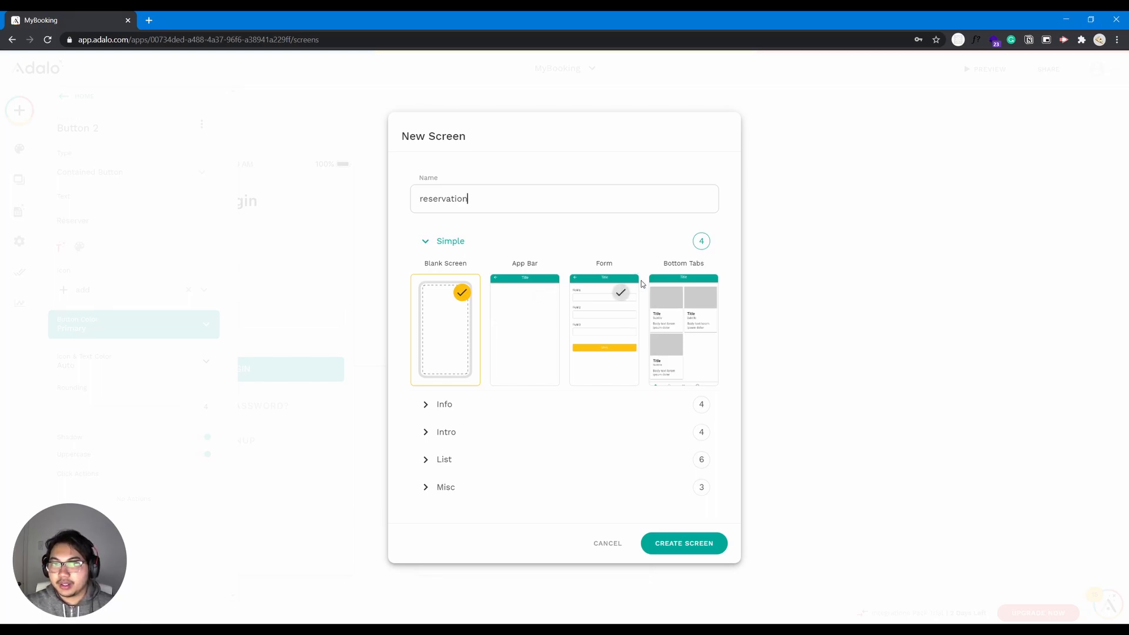
pyautogui.click(681, 547)
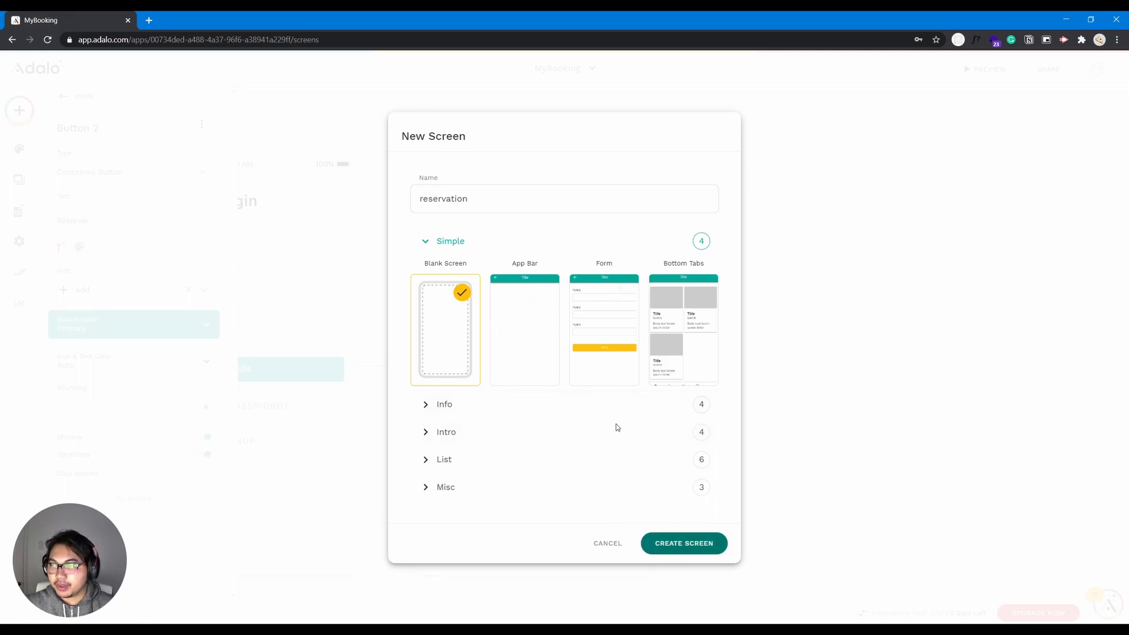
pyautogui.click(515, 335)
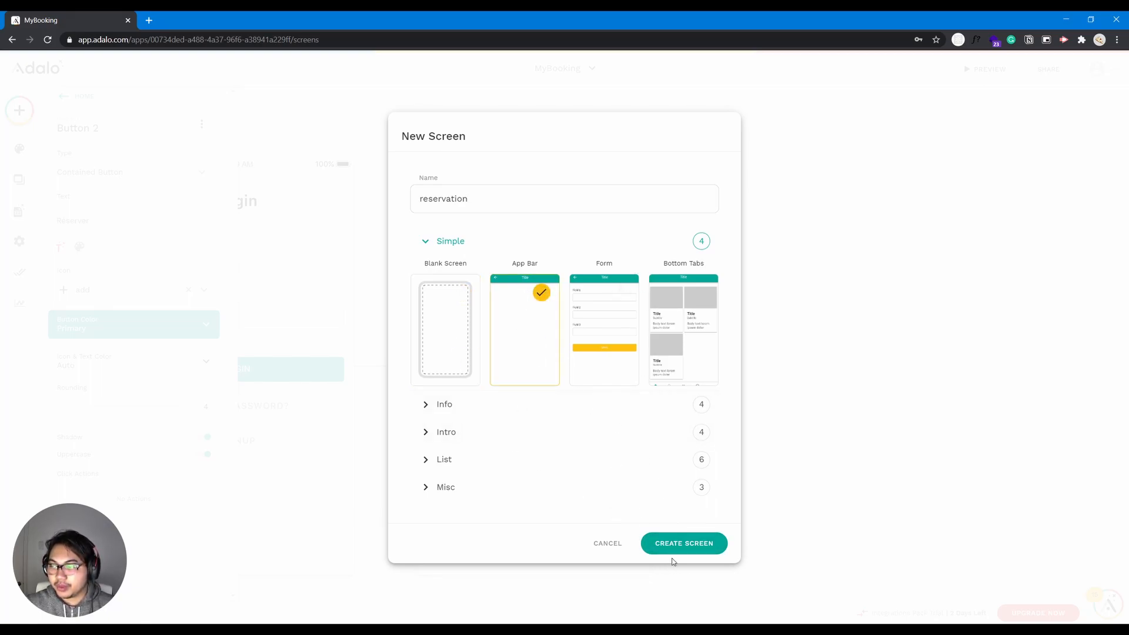
pyautogui.click(702, 553)
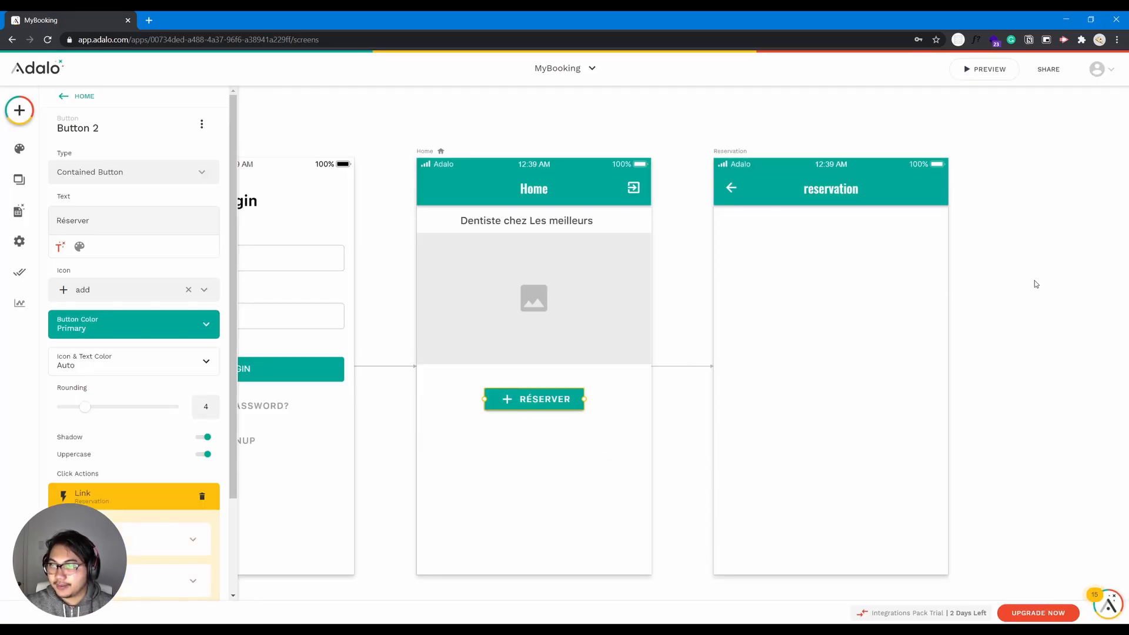
# Add a Form component to the Reservation screen, using the reservation collection with the Create New reservation action
pyautogui.click(20, 113)
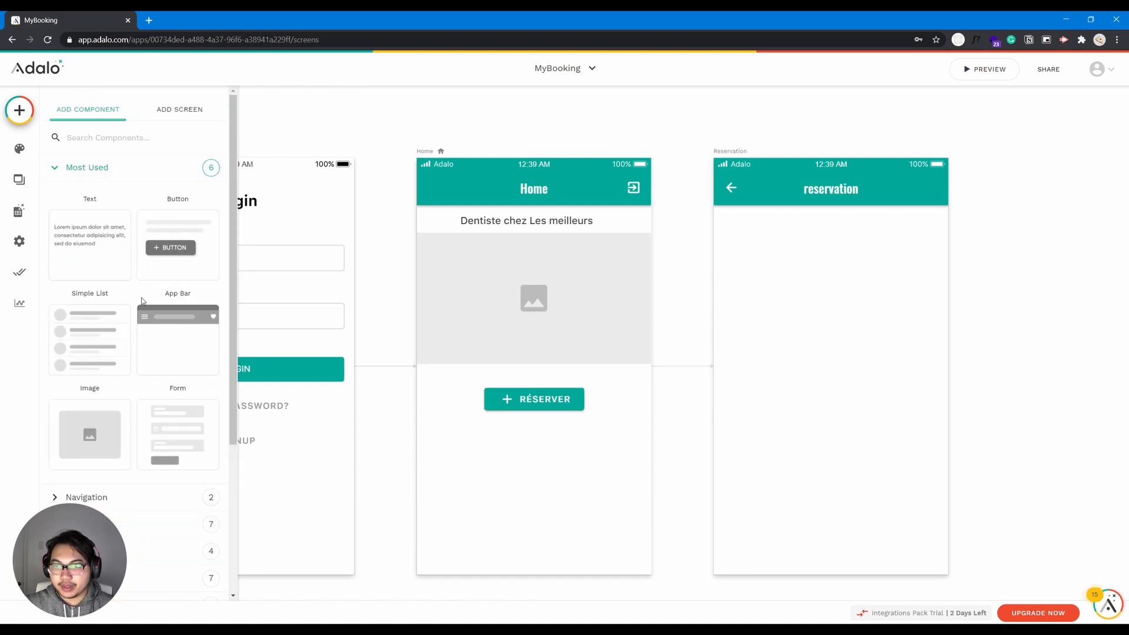
pyautogui.click(154, 321)
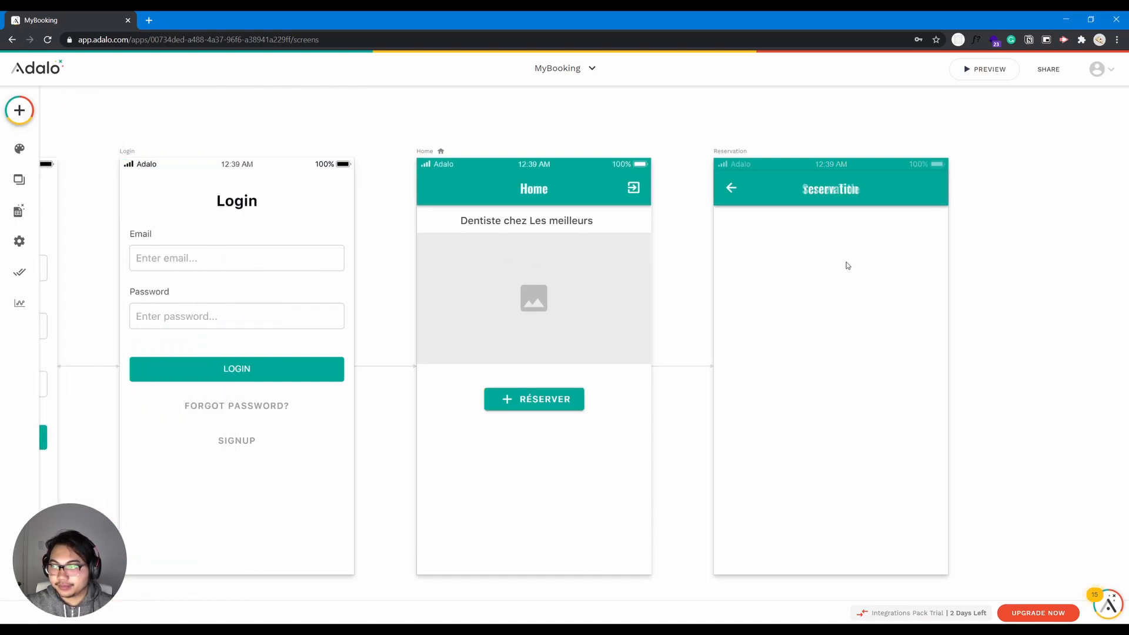
pyautogui.click(19, 112)
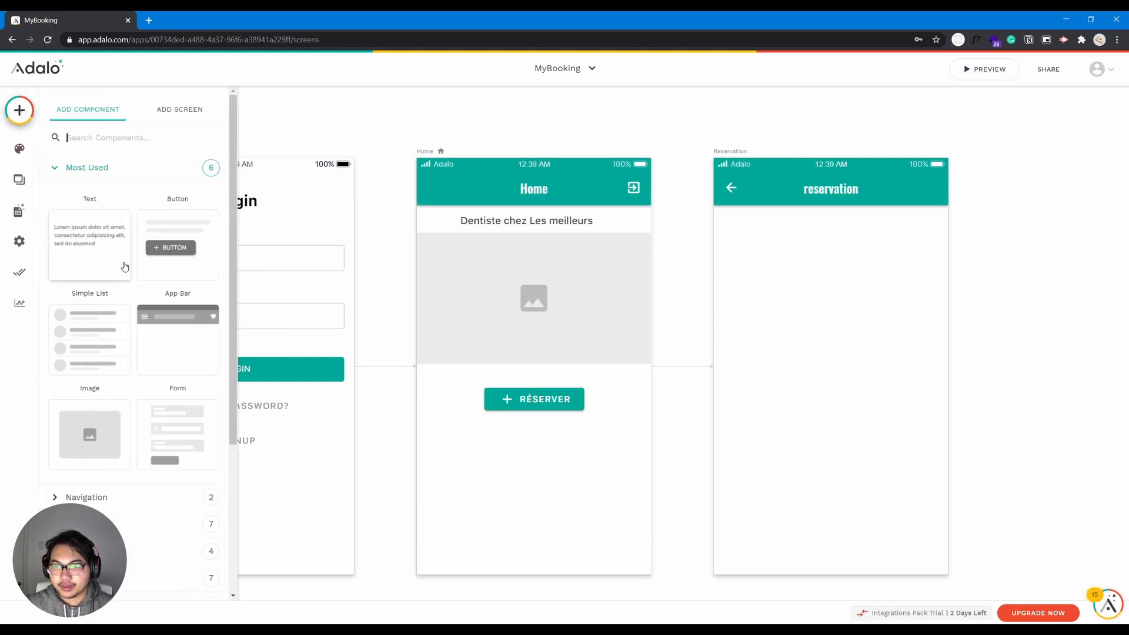
pyautogui.scroll(-3, 104, 377)
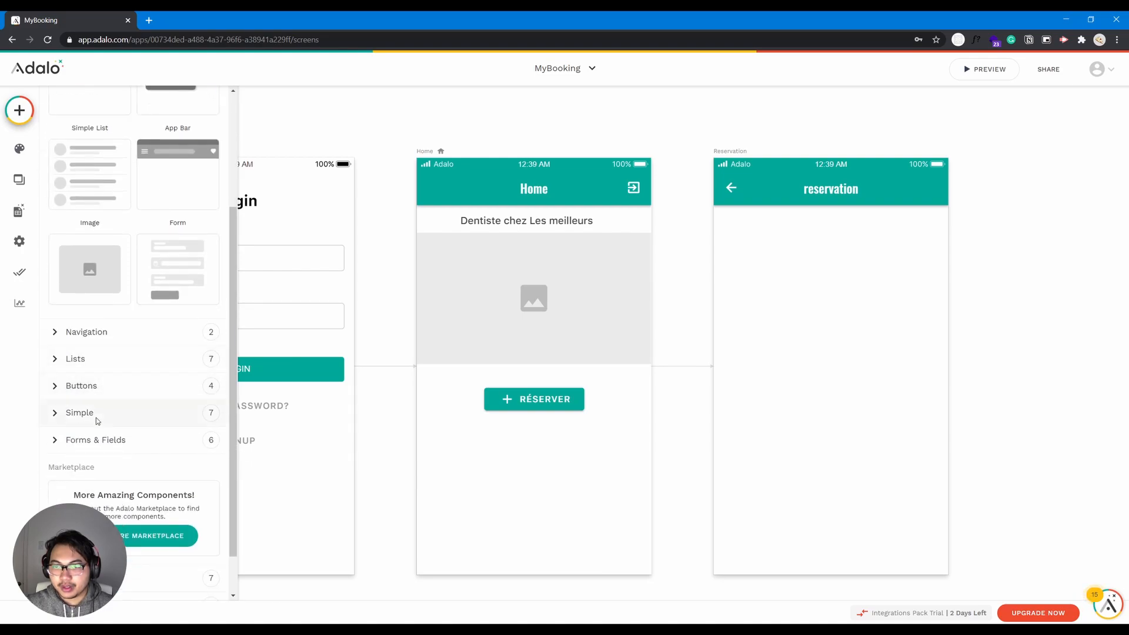
pyautogui.click(97, 441)
pyautogui.scroll(-3, 100, 440)
pyautogui.moveTo(110, 363); pyautogui.dragTo(835, 328)
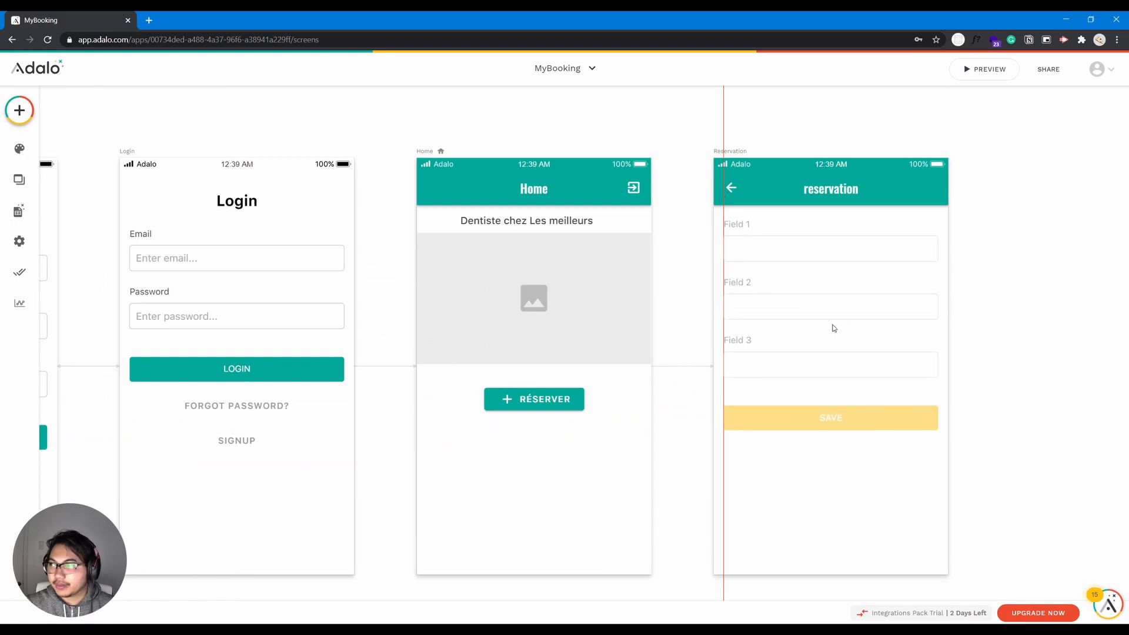
pyautogui.click(143, 194)
pyautogui.click(141, 246)
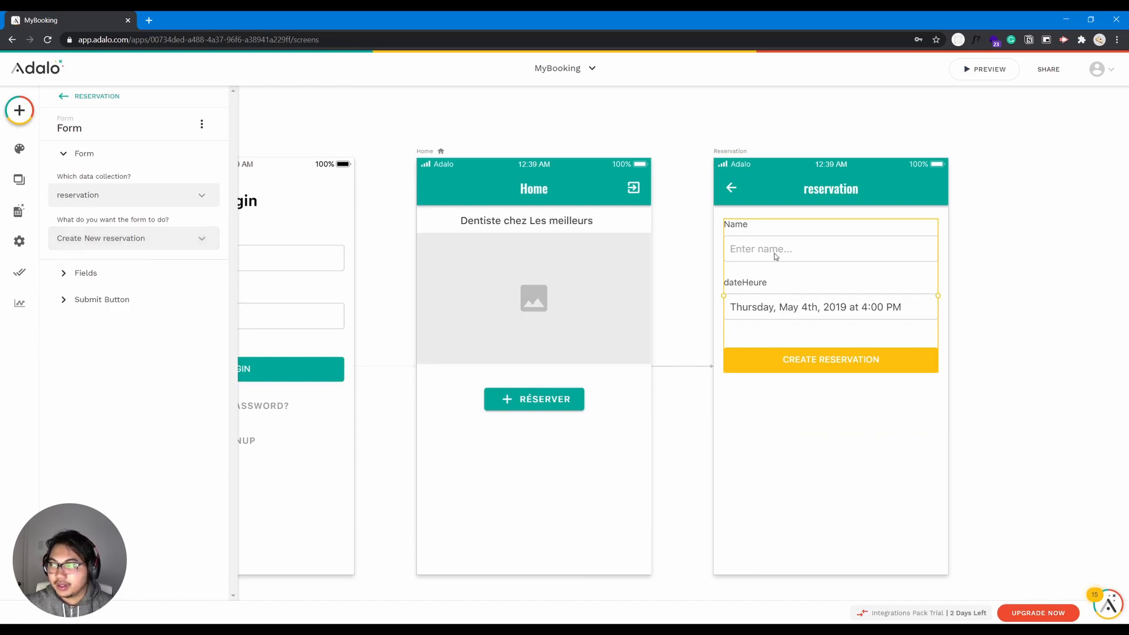
# Remove the Name field from the reservation form and check the settings of its dateHeure and automatic User fields
pyautogui.click(109, 273)
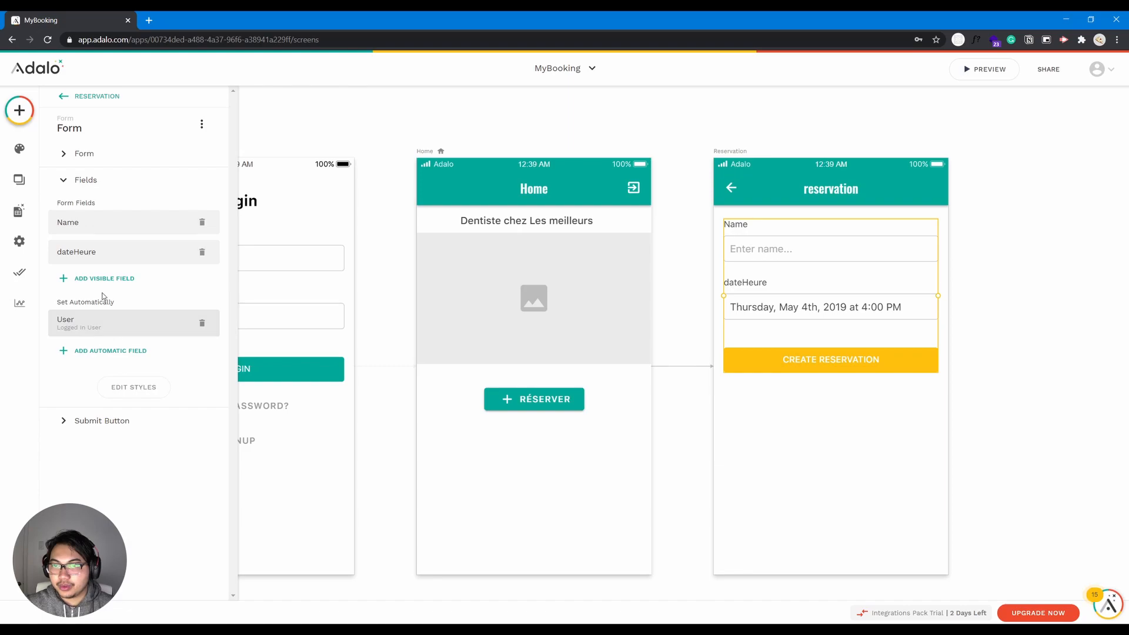
pyautogui.click(201, 222)
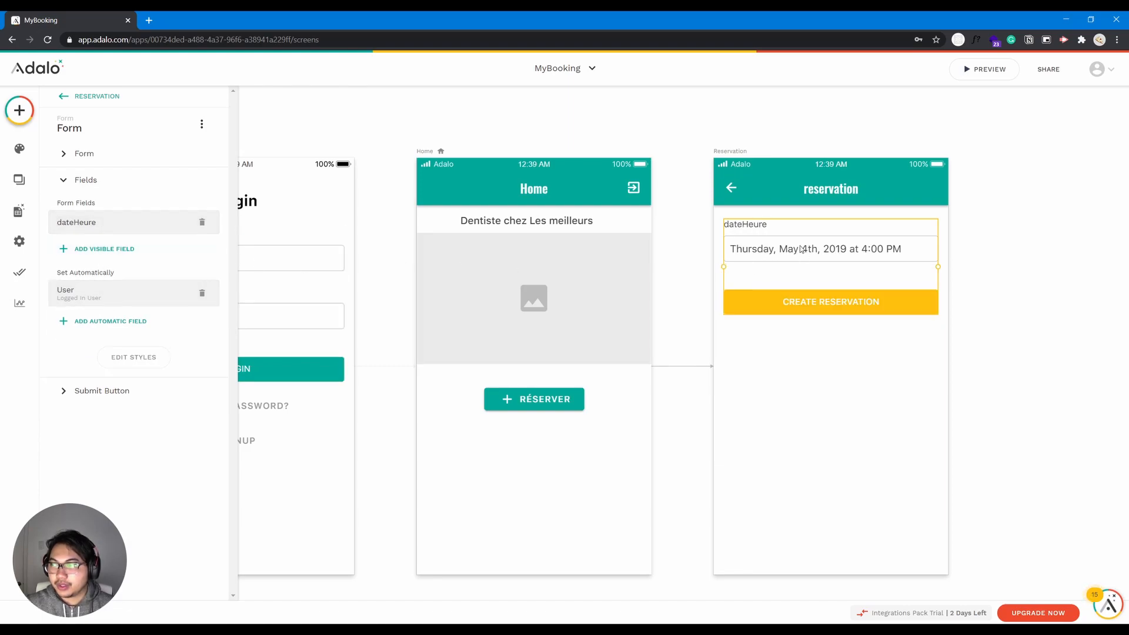
pyautogui.click(117, 223)
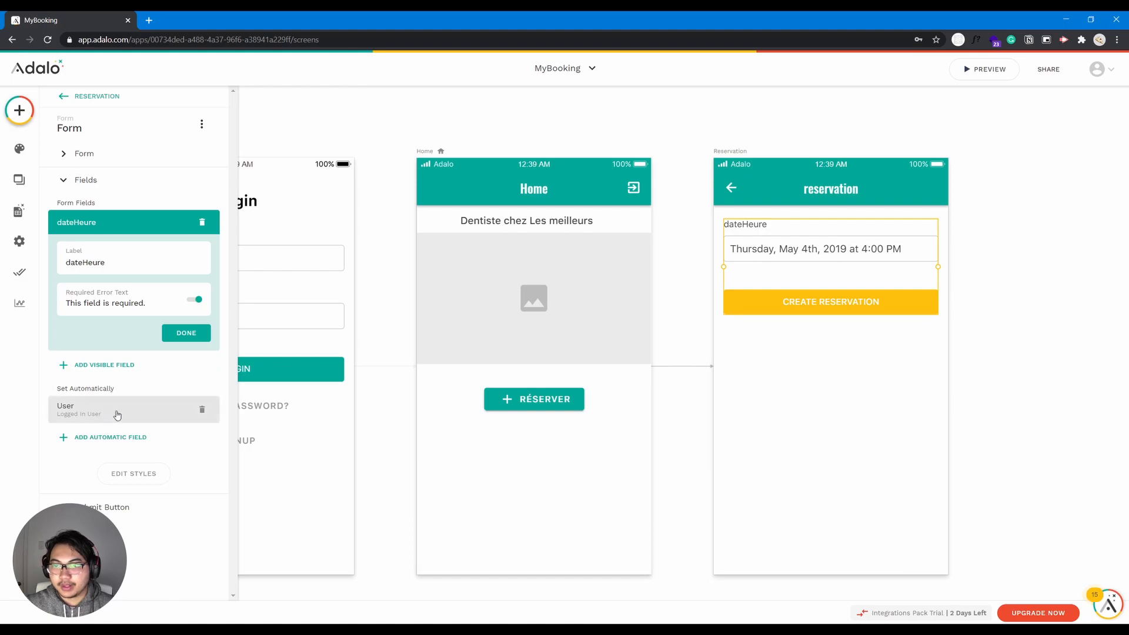
pyautogui.click(69, 409)
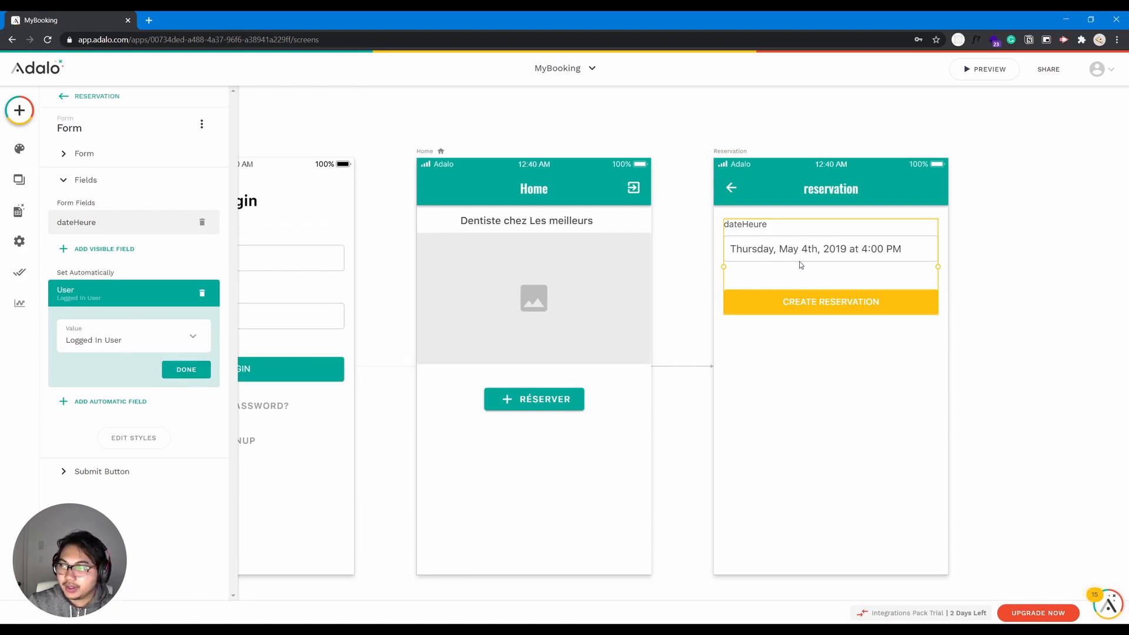
pyautogui.click(551, 452)
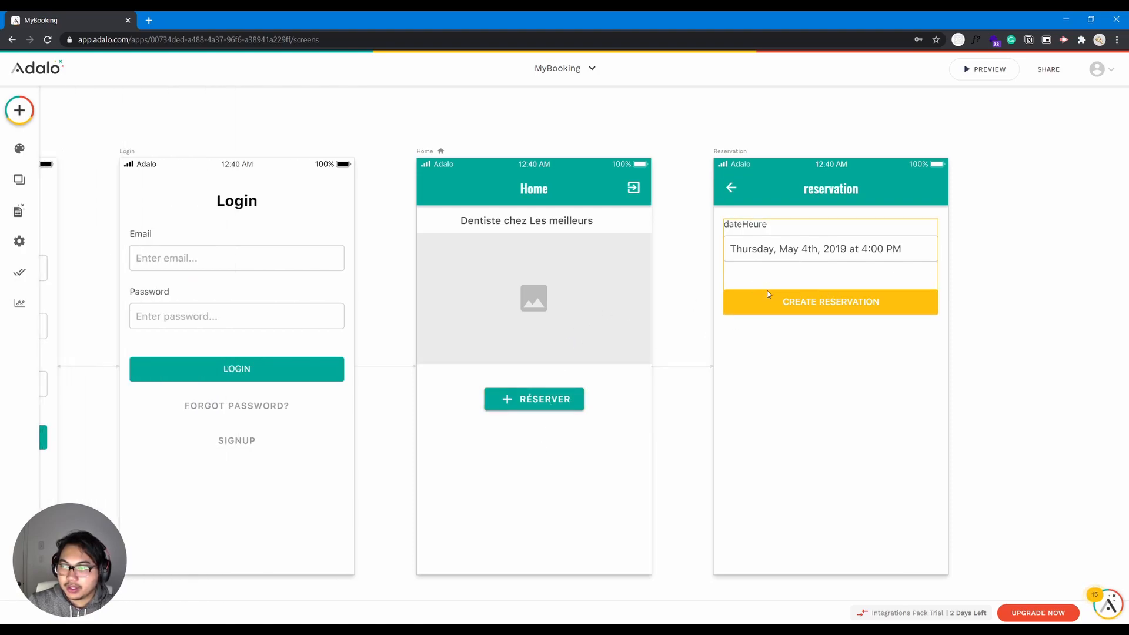
# Add a Button component below Réserver on the Home screen and label it "Voir mes reservations"
pyautogui.click(23, 119)
pyautogui.scroll(-2, 183, 324)
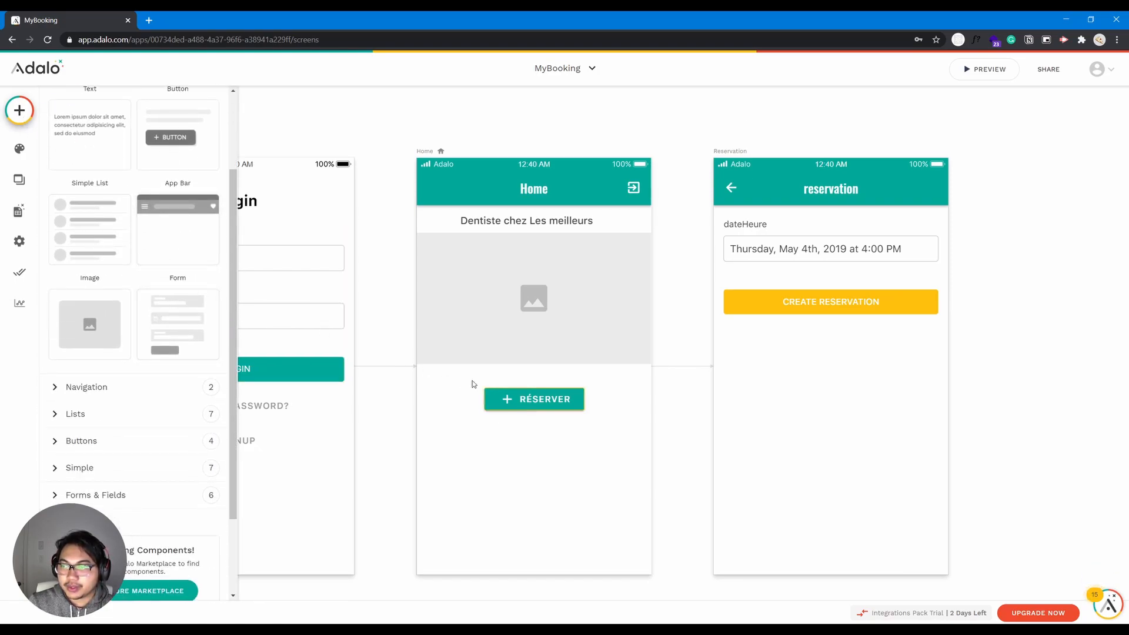
pyautogui.click(99, 444)
pyautogui.moveTo(104, 499); pyautogui.dragTo(535, 439)
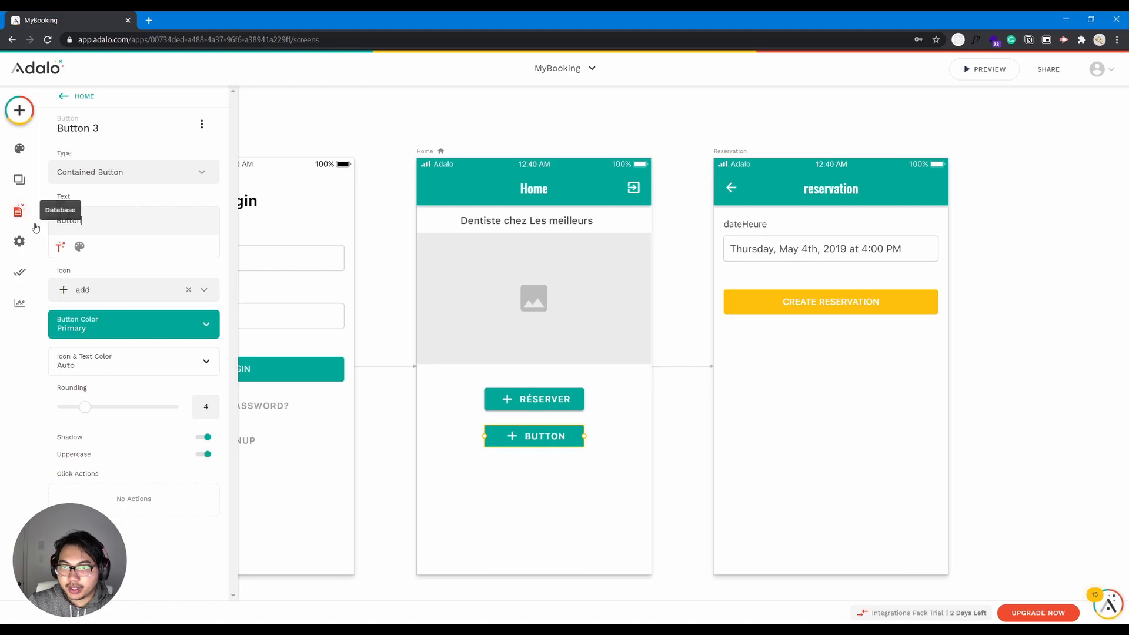
pyautogui.doubleClick(77, 221)
pyautogui.write('Voir')
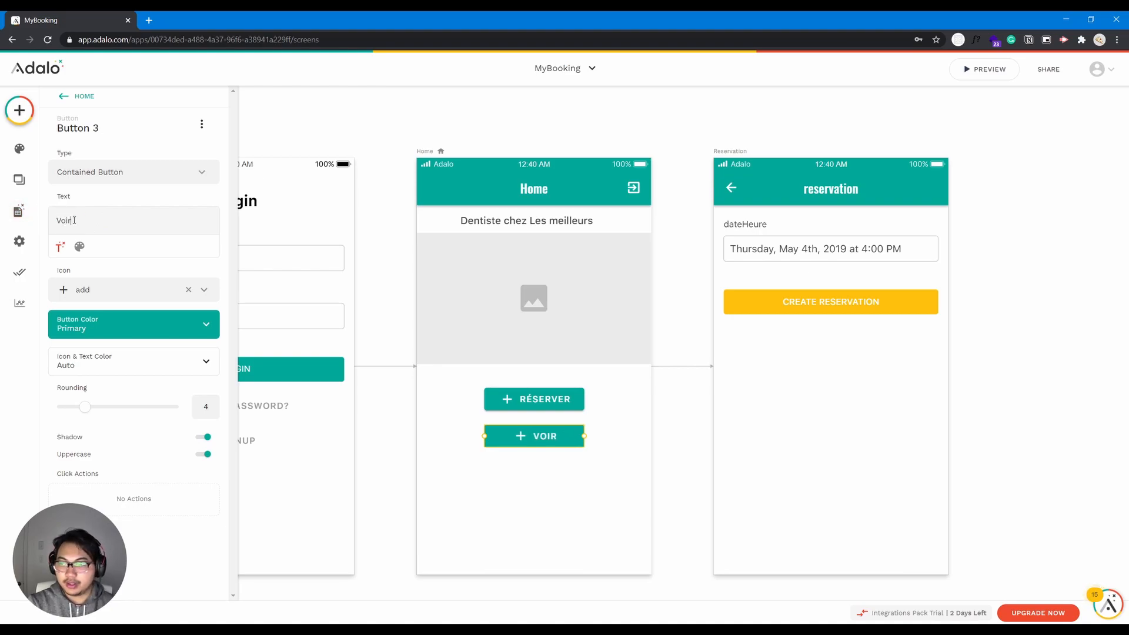
pyautogui.write(' mes reservations')
# Widen the "Voir mes reservations" button on both sides to fit its label and remove its icon
pyautogui.moveTo(487, 435); pyautogui.dragTo(448, 437)
pyautogui.moveTo(588, 436); pyautogui.dragTo(623, 436)
pyautogui.click(552, 403)
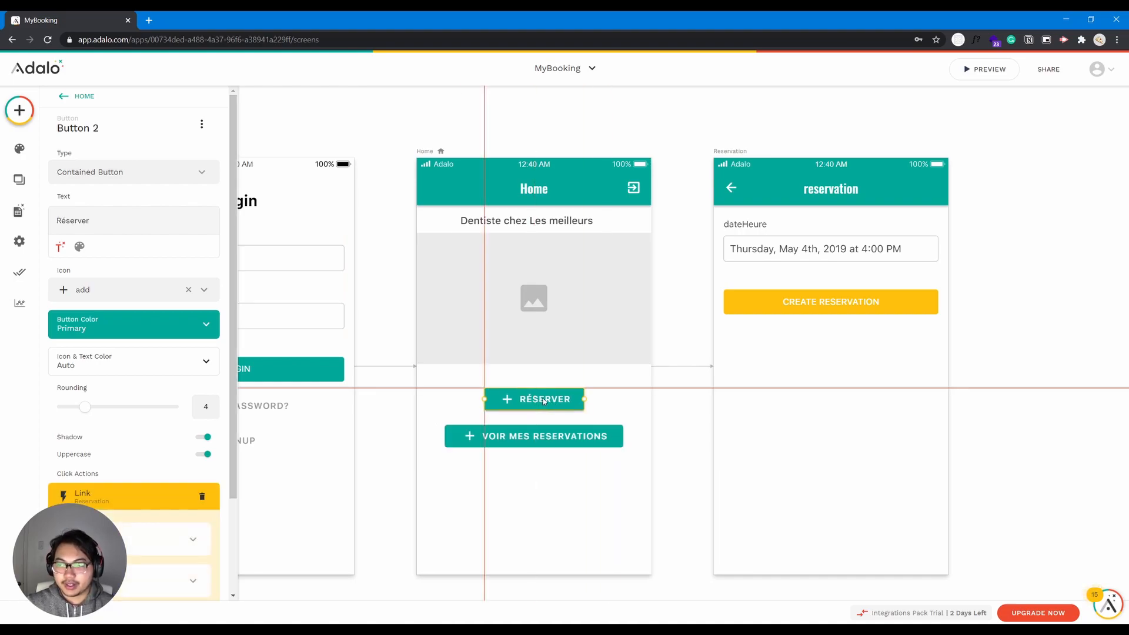
pyautogui.moveTo(545, 402); pyautogui.dragTo(541, 409)
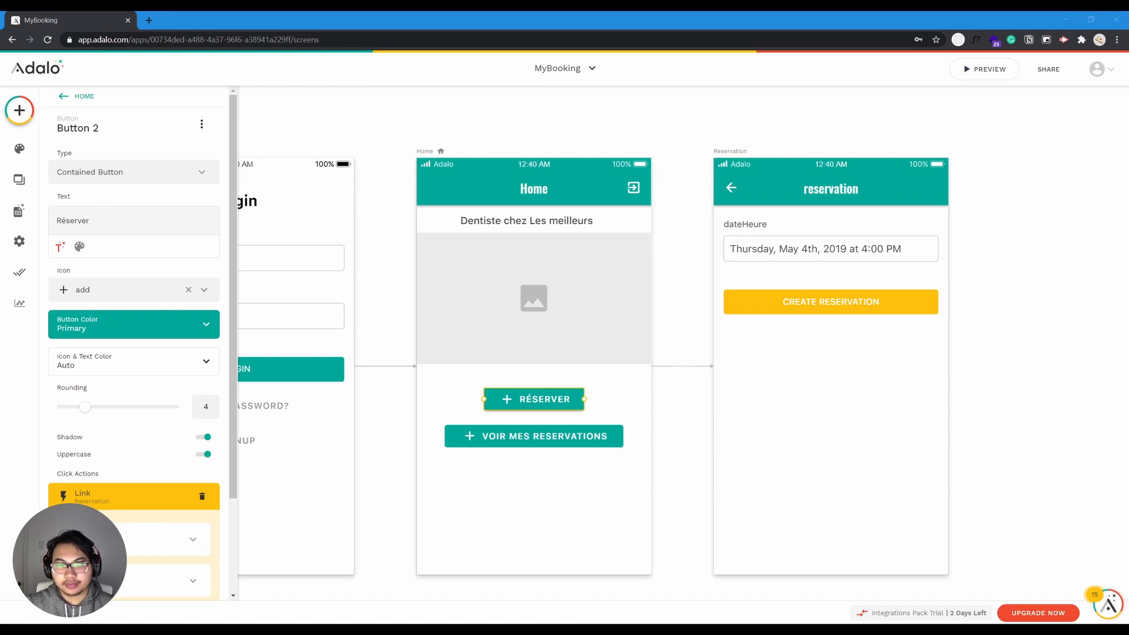
pyautogui.click(530, 438)
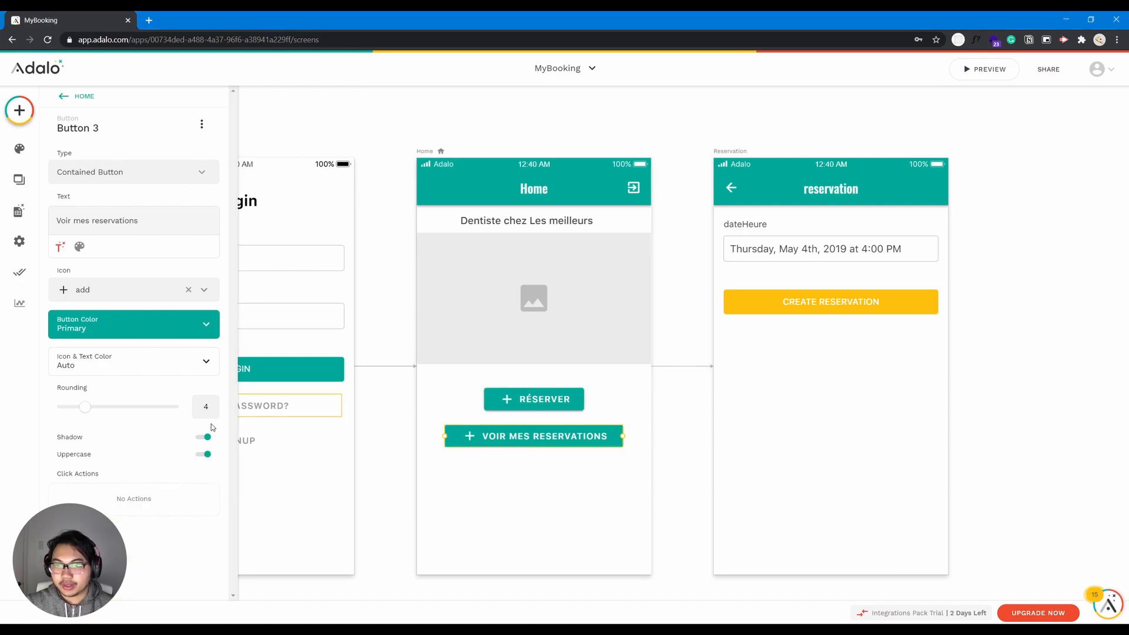
pyautogui.click(188, 289)
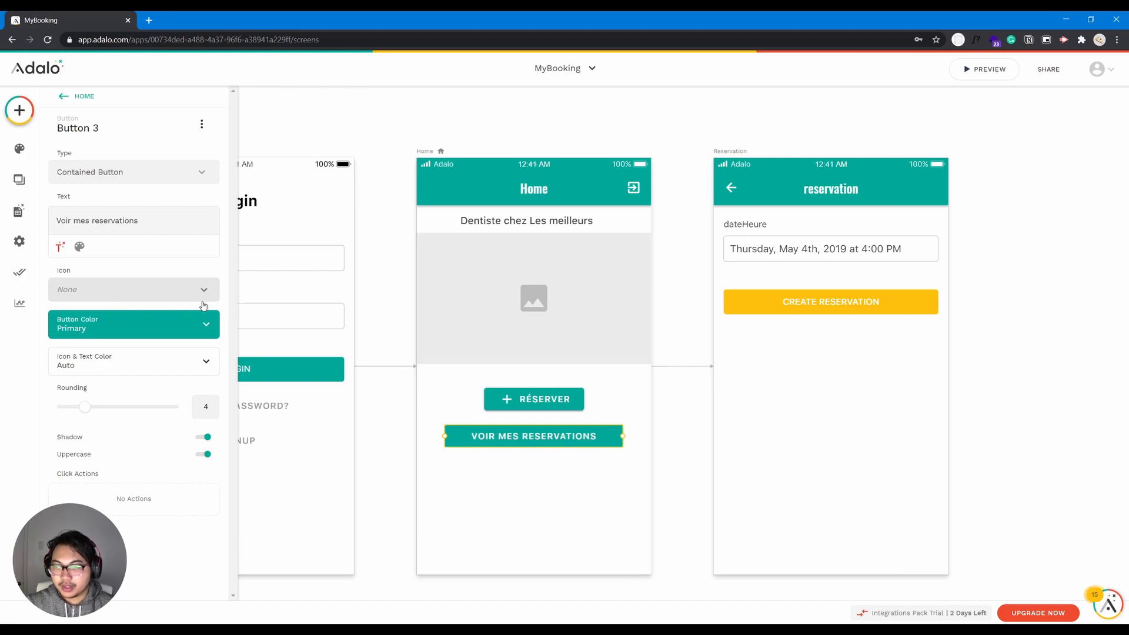
# Link the "Voir mes reservations" button to a new blank screen named "mesReservations"
pyautogui.click(170, 531)
pyautogui.moveTo(130, 386)
pyautogui.moveTo(131, 330)
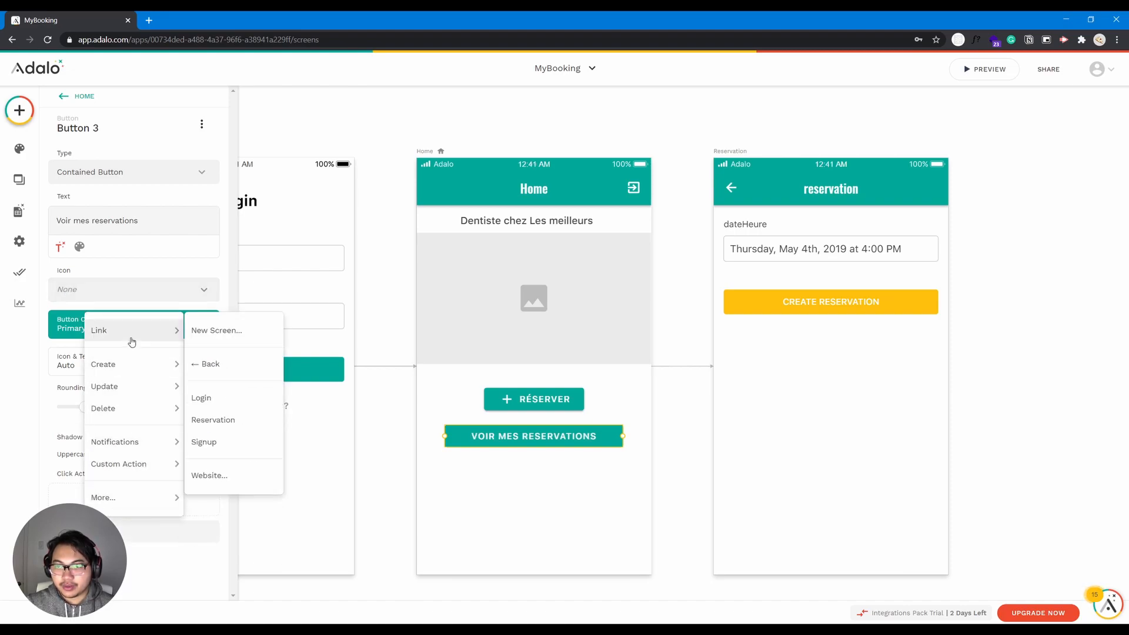
pyautogui.click(202, 337)
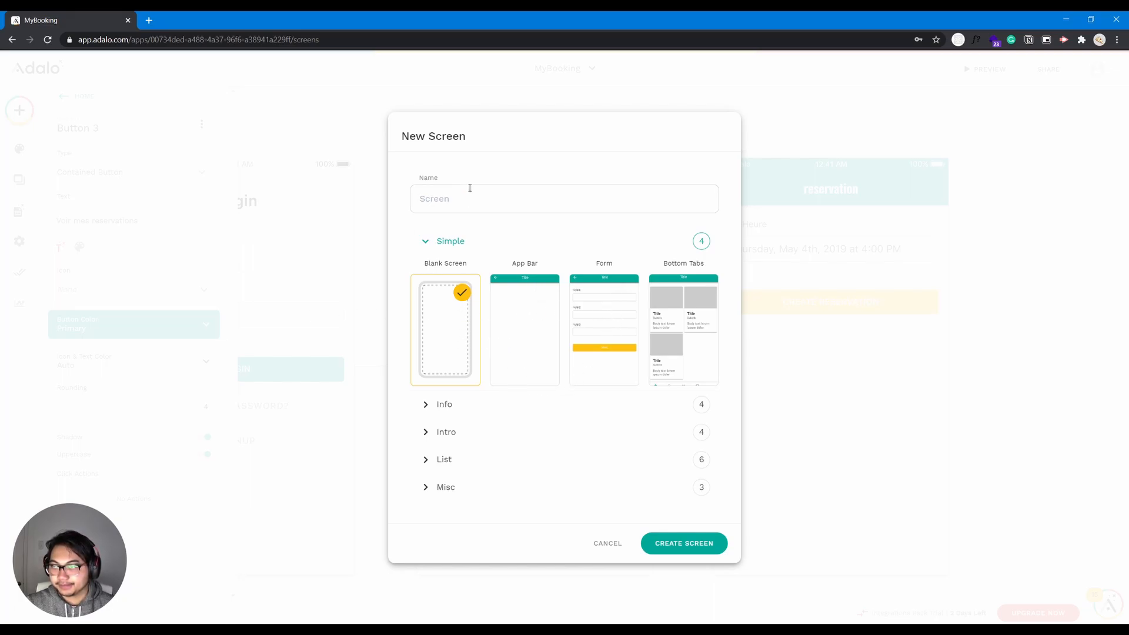
pyautogui.write('re')
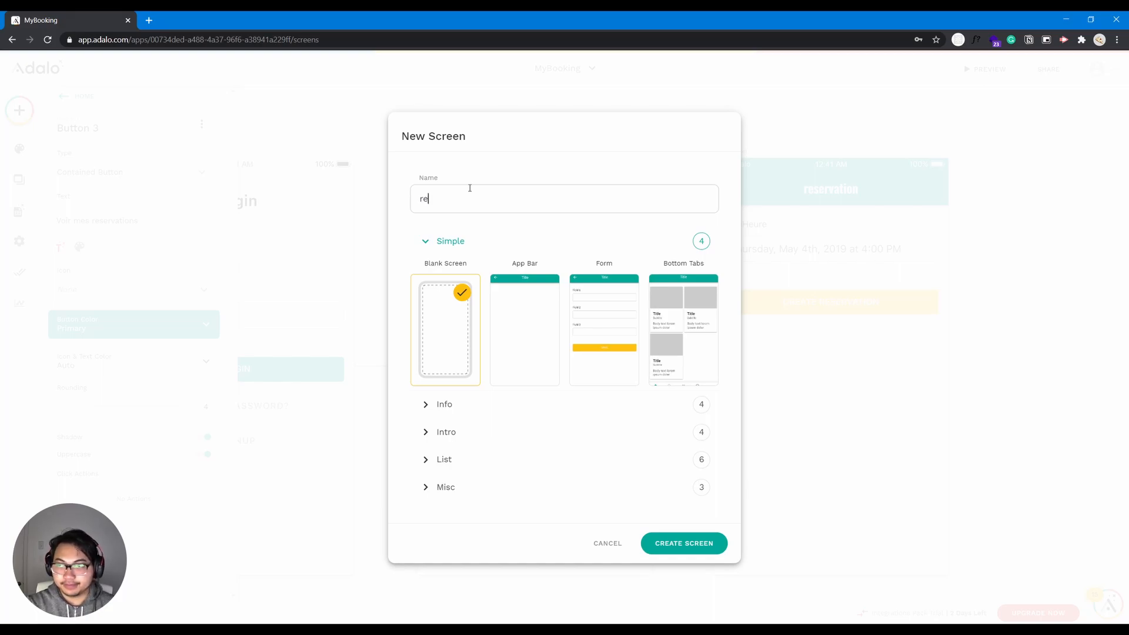
pyautogui.write('serv')
pyautogui.press('BackSpace')
pyautogui.press('BackSpace')
pyautogui.press('BackSpace')
pyautogui.press('BackSpace')
pyautogui.press('BackSpace')
pyautogui.press('BackSpace')
pyautogui.write('mesreservations')
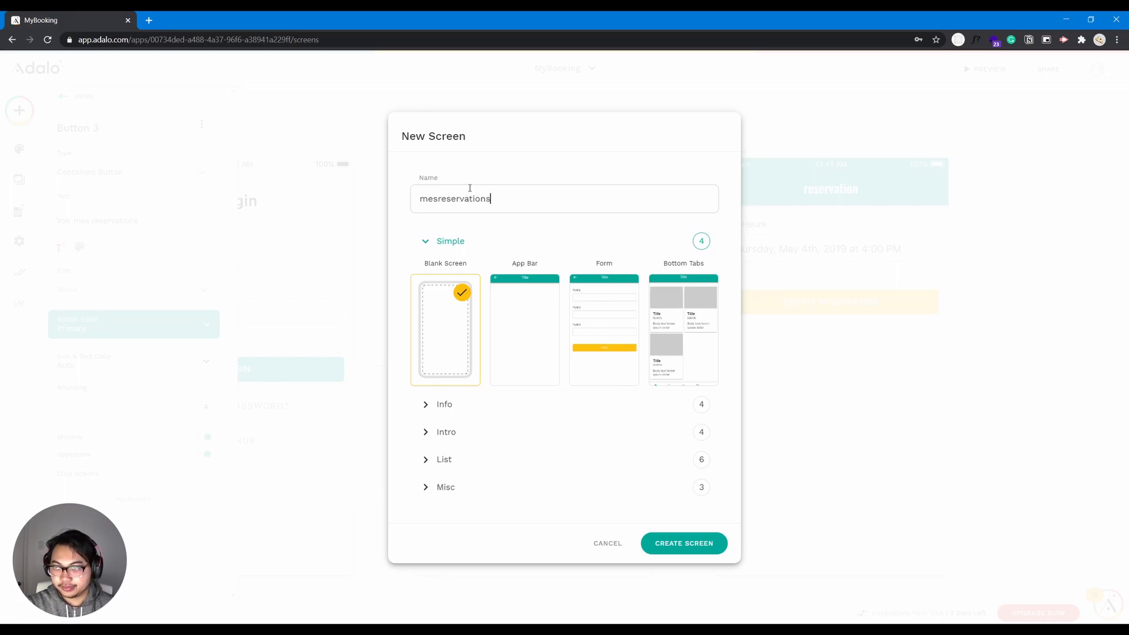
pyautogui.press('Left')
pyautogui.press('BackSpace')
pyautogui.write('R')
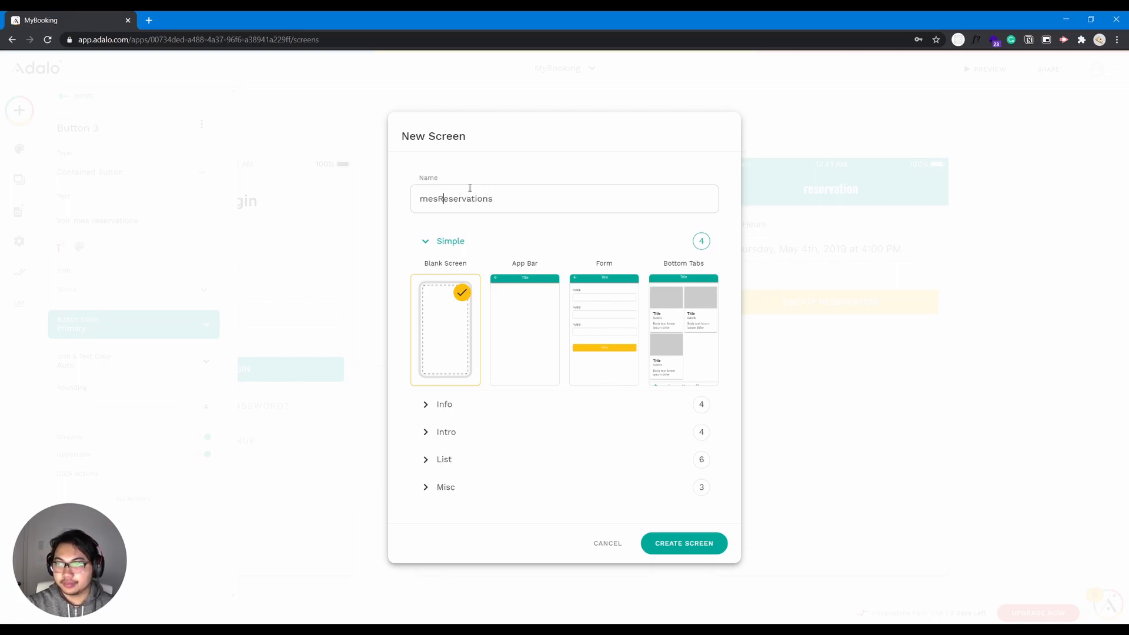
pyautogui.click(693, 544)
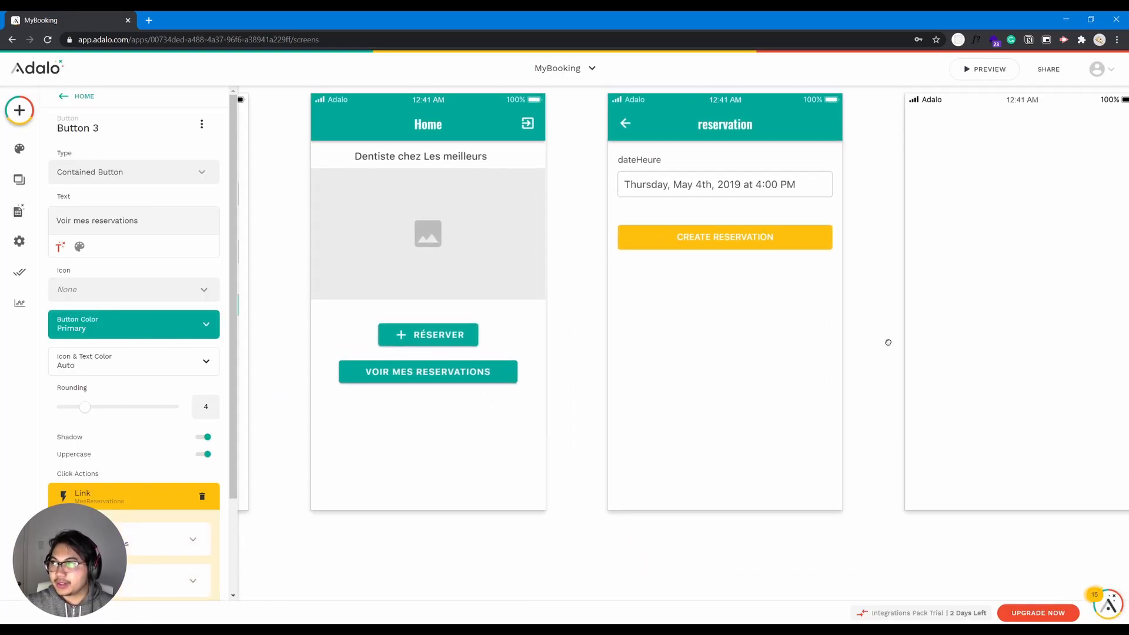
# Move the MesReservations screen directly below the Reservation screen on the canvas
pyautogui.click(920, 96)
pyautogui.moveTo(920, 97); pyautogui.dragTo(691, 285)
pyautogui.moveTo(618, 343); pyautogui.dragTo(552, 393)
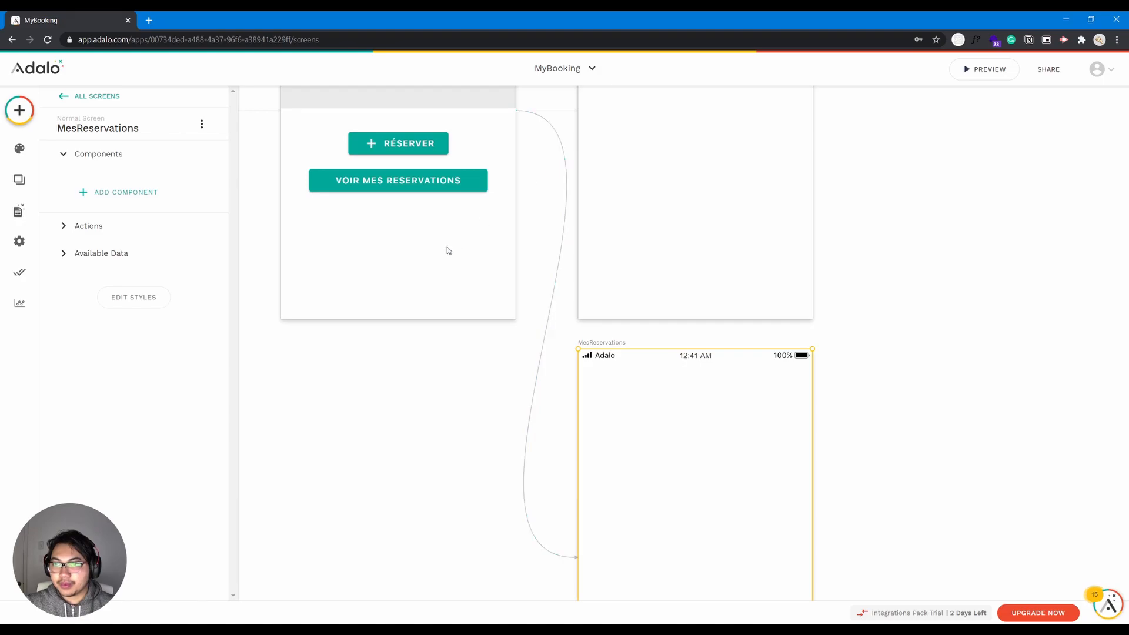
# Set the transition of the "Voir mes reservations" button's link to Modal
pyautogui.click(423, 182)
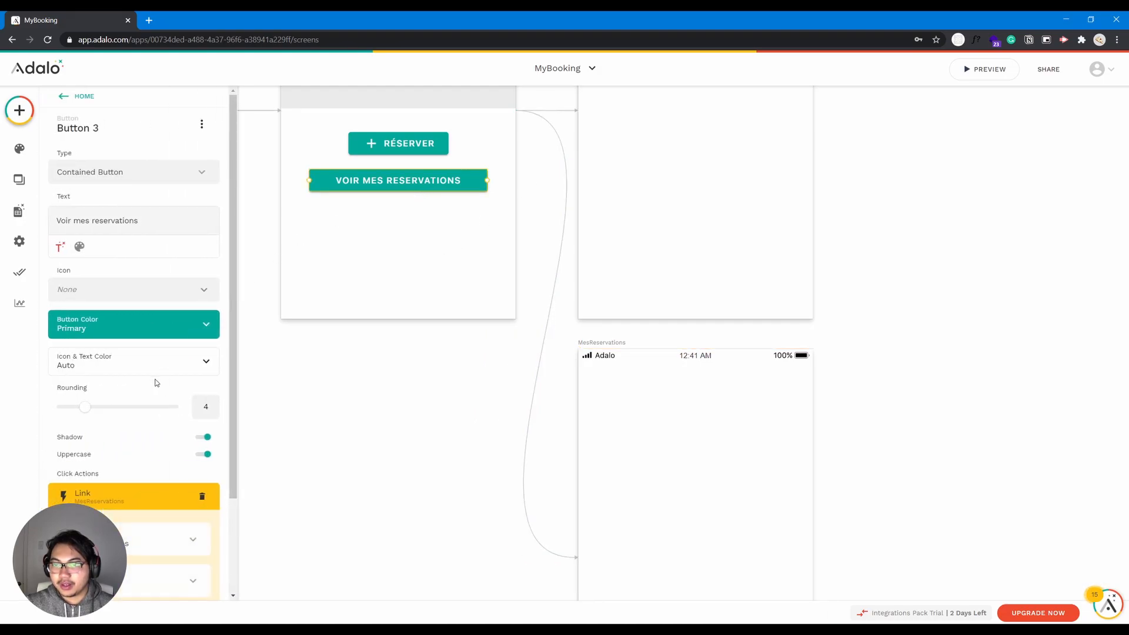
pyautogui.scroll(-2, 156, 382)
pyautogui.click(161, 475)
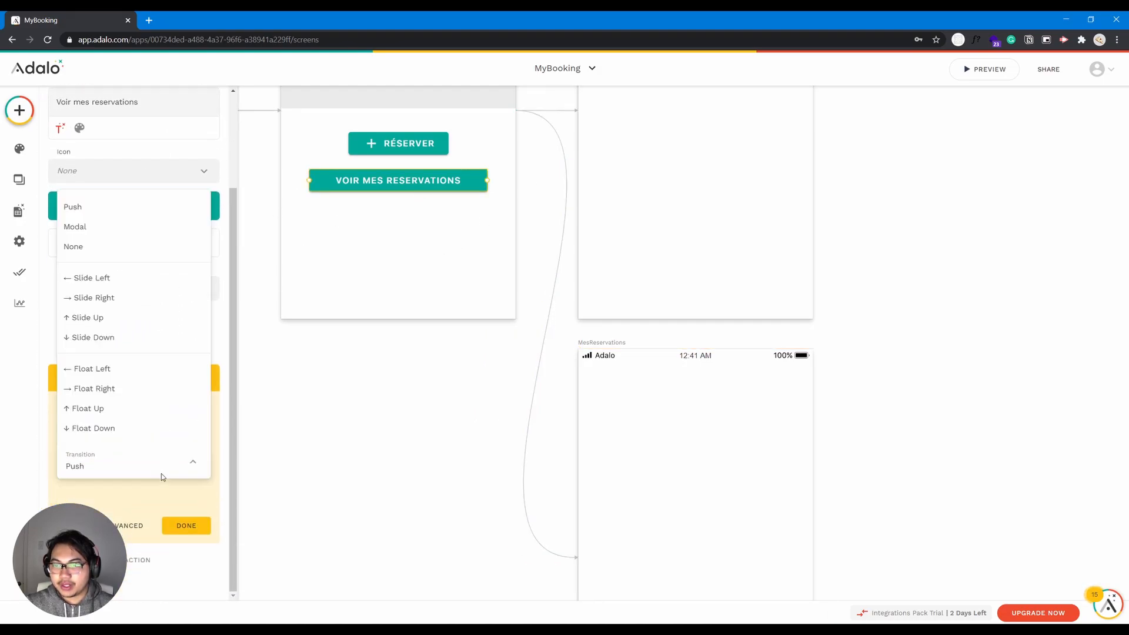
pyautogui.click(157, 232)
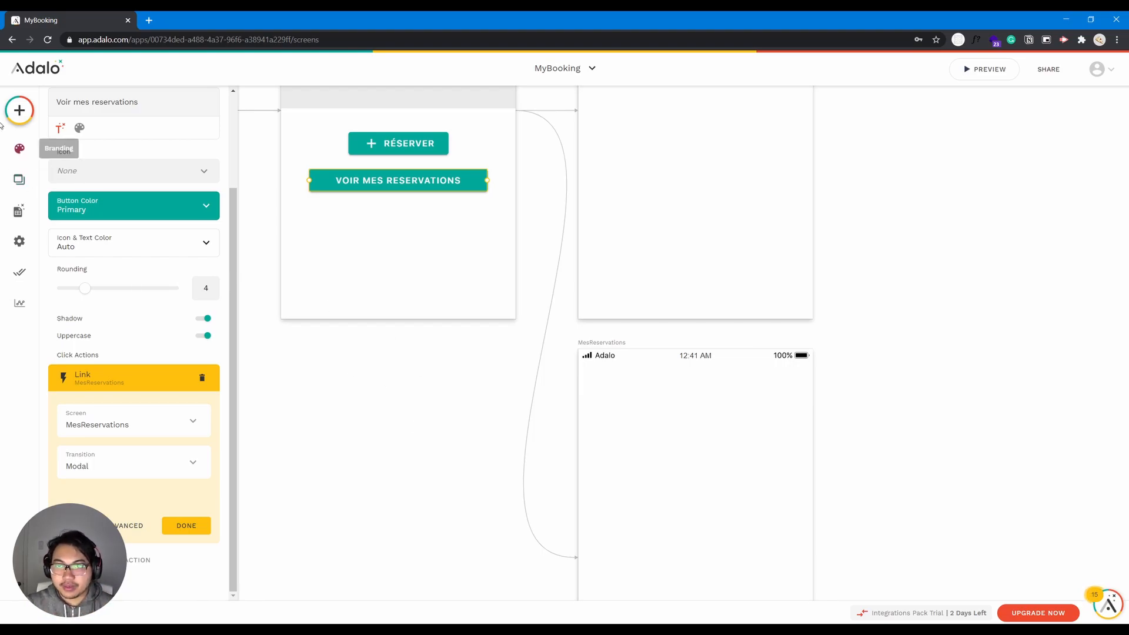
# Add a Simple List component near the top of the MesReservations screen
pyautogui.click(20, 110)
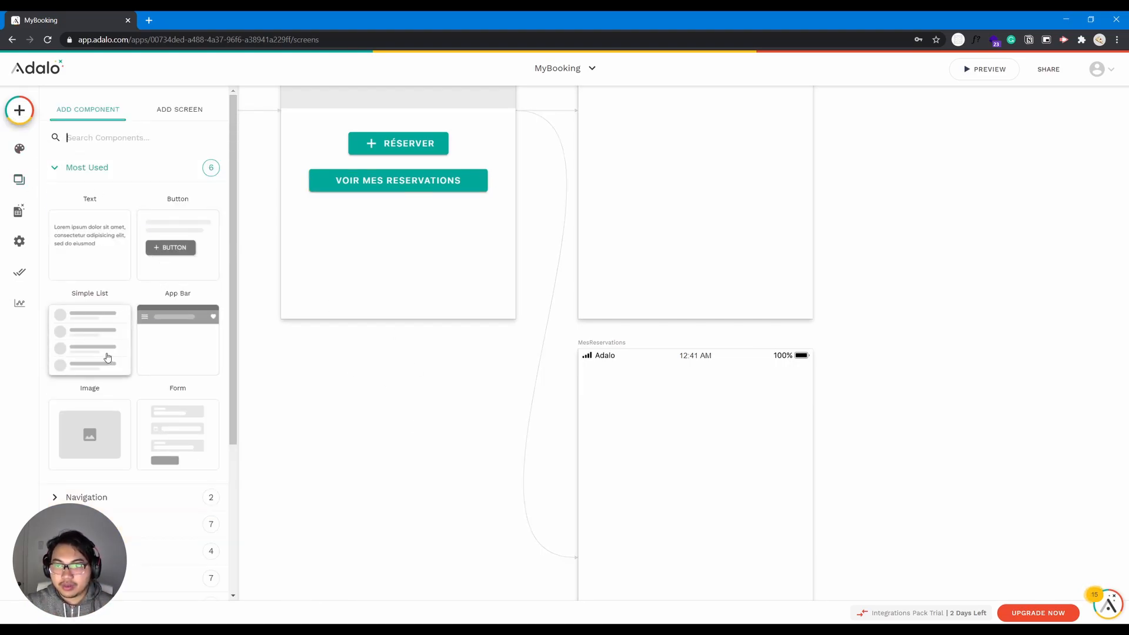
pyautogui.scroll(-3, 131, 371)
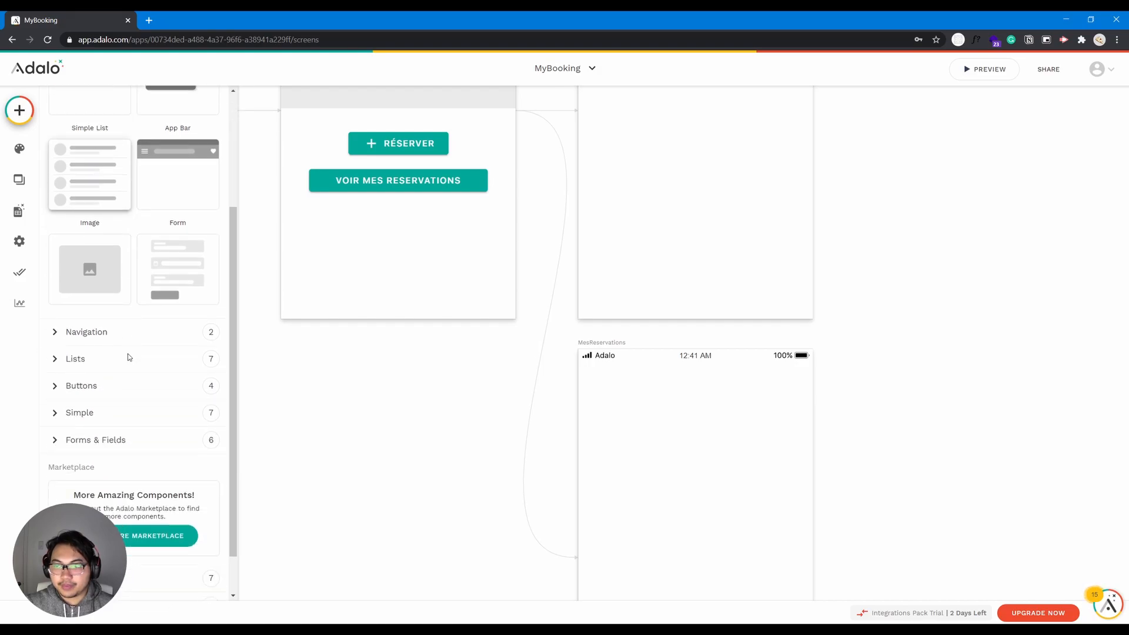
pyautogui.moveTo(63, 170); pyautogui.dragTo(713, 461)
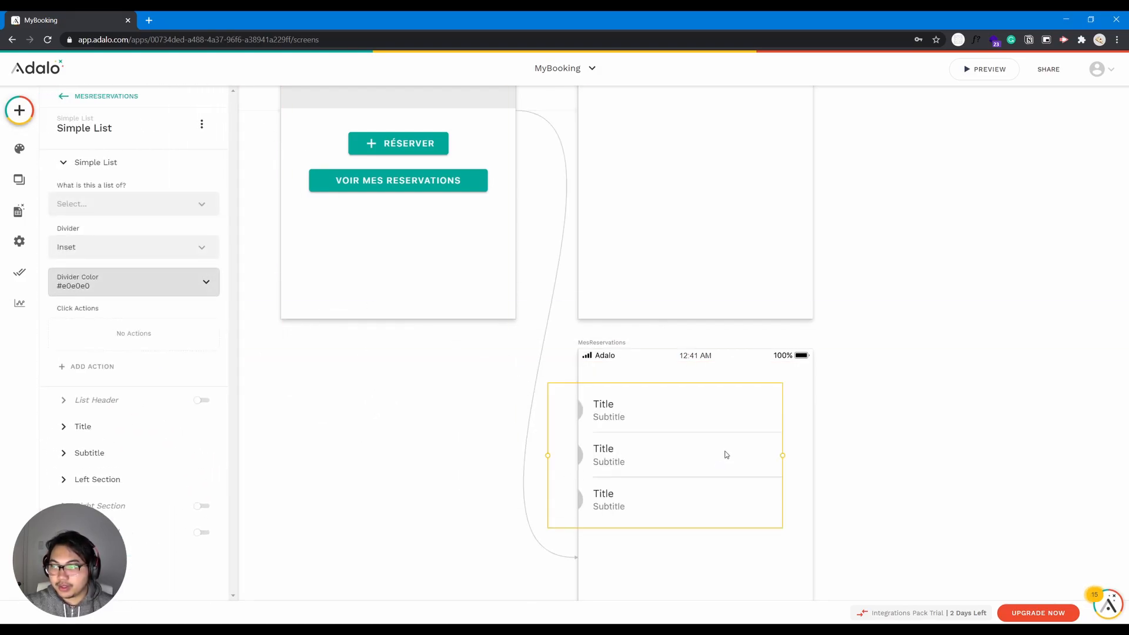
# Make the Simple List show the reservation collection, filtered by Logged In User > Reservation
pyautogui.click(123, 207)
pyautogui.click(136, 253)
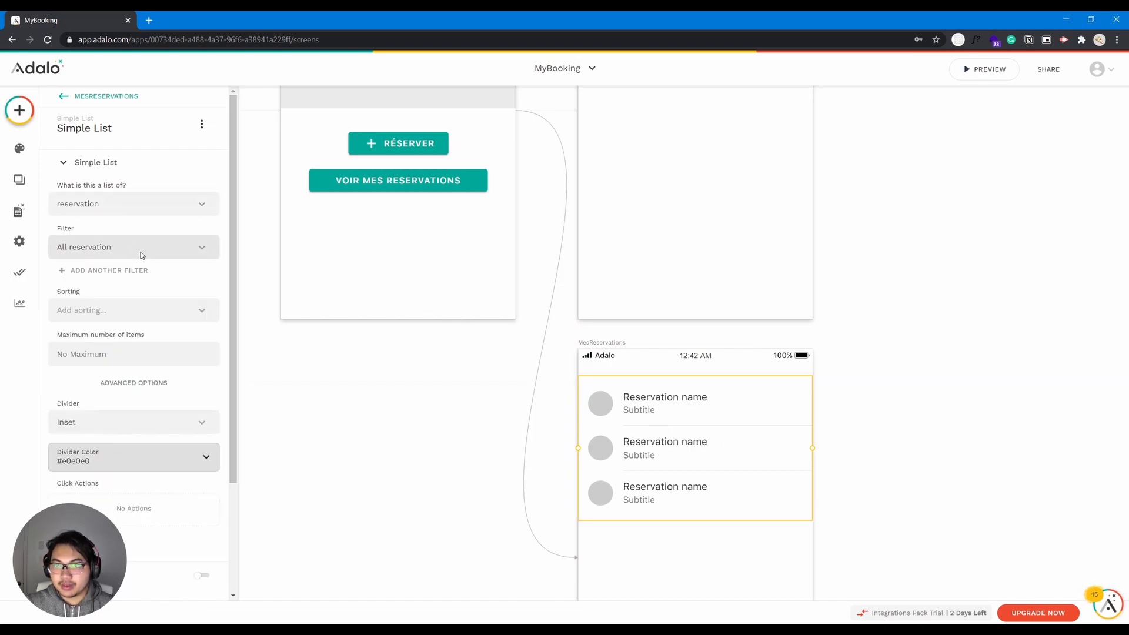
pyautogui.click(140, 251)
pyautogui.click(151, 297)
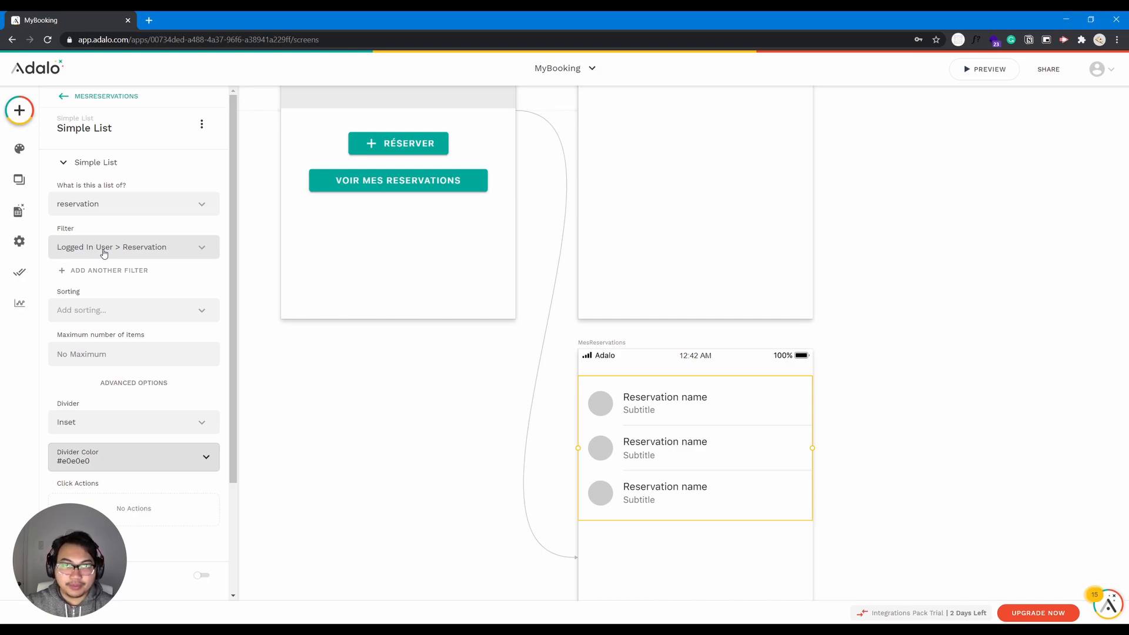
# Replace the reservation name in the list's title with the current reservation's Created Date
pyautogui.scroll(-3, 446, 403)
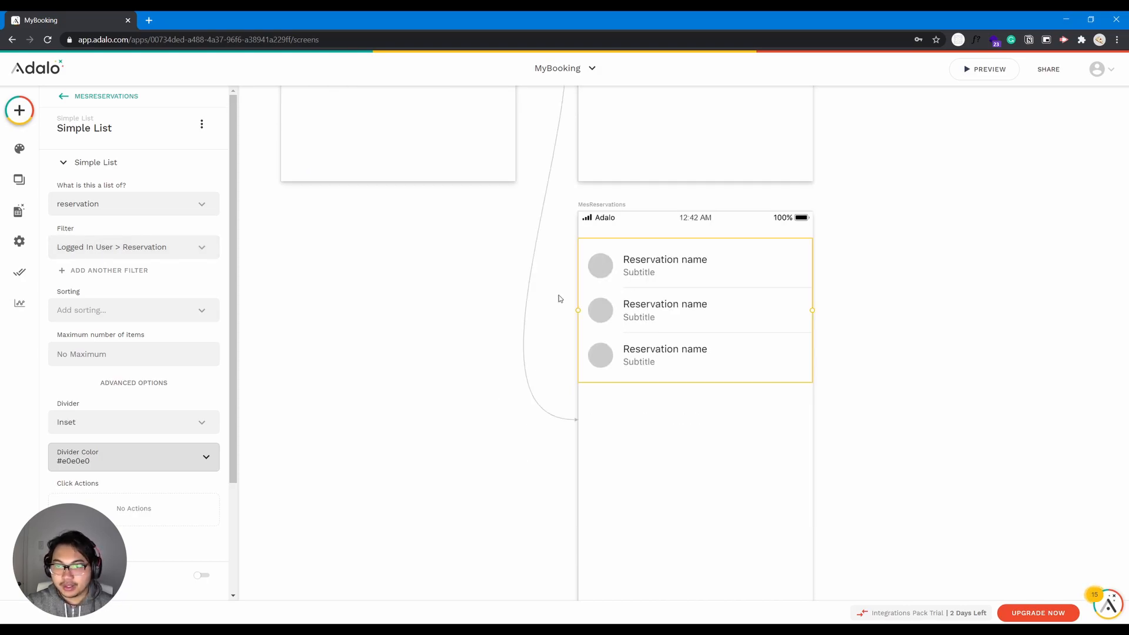
pyautogui.scroll(-3, 201, 457)
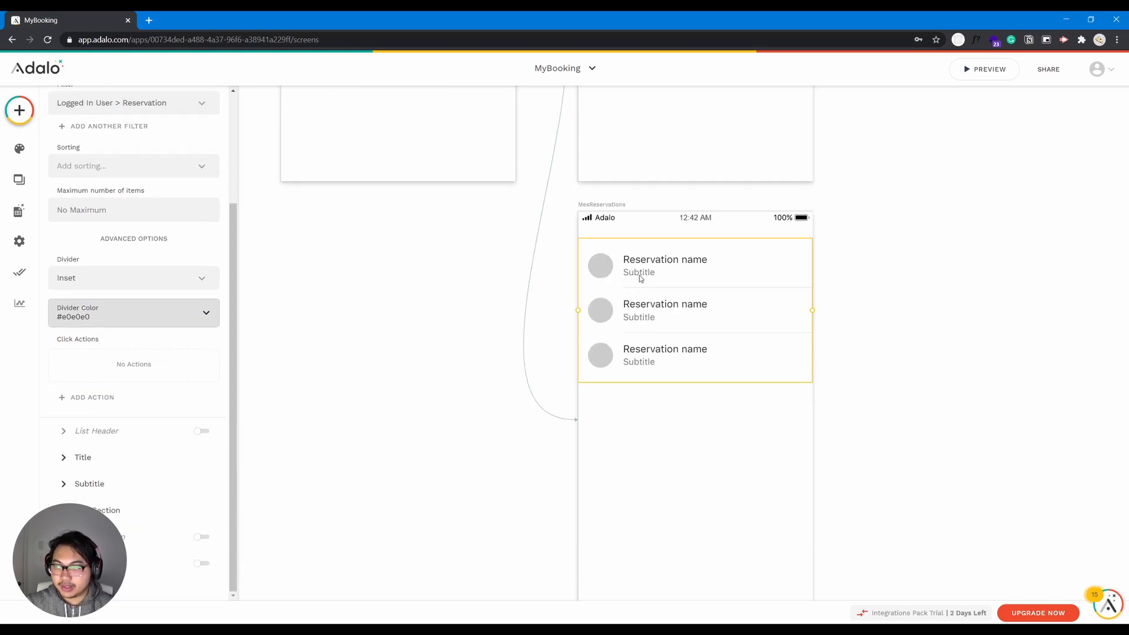
pyautogui.click(120, 457)
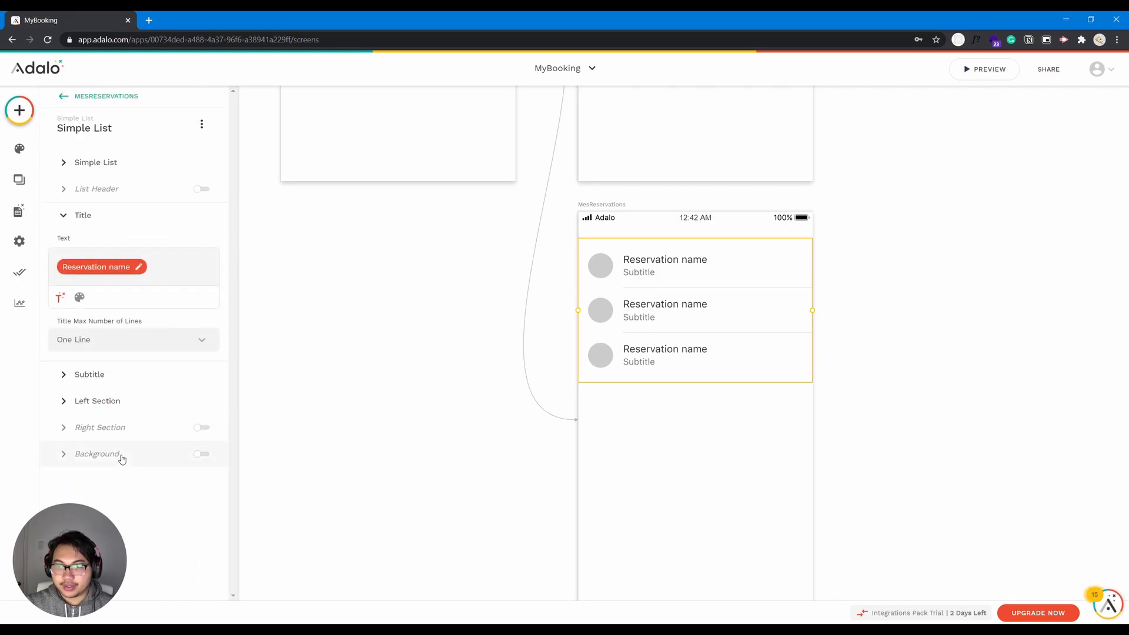
pyautogui.click(139, 268)
pyautogui.click(201, 298)
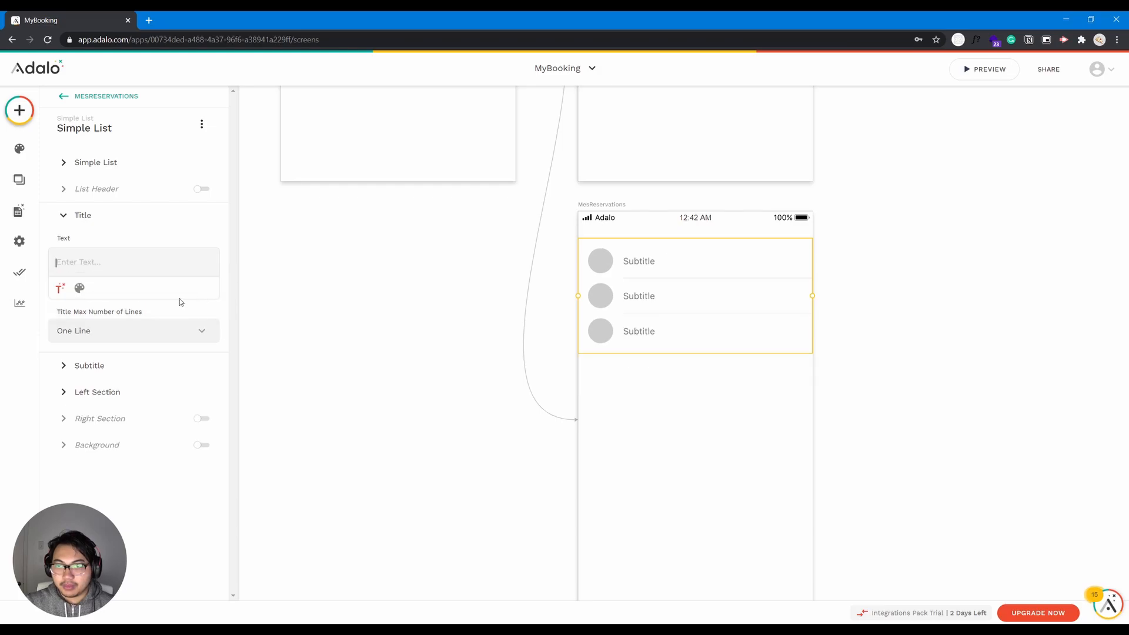
pyautogui.click(60, 288)
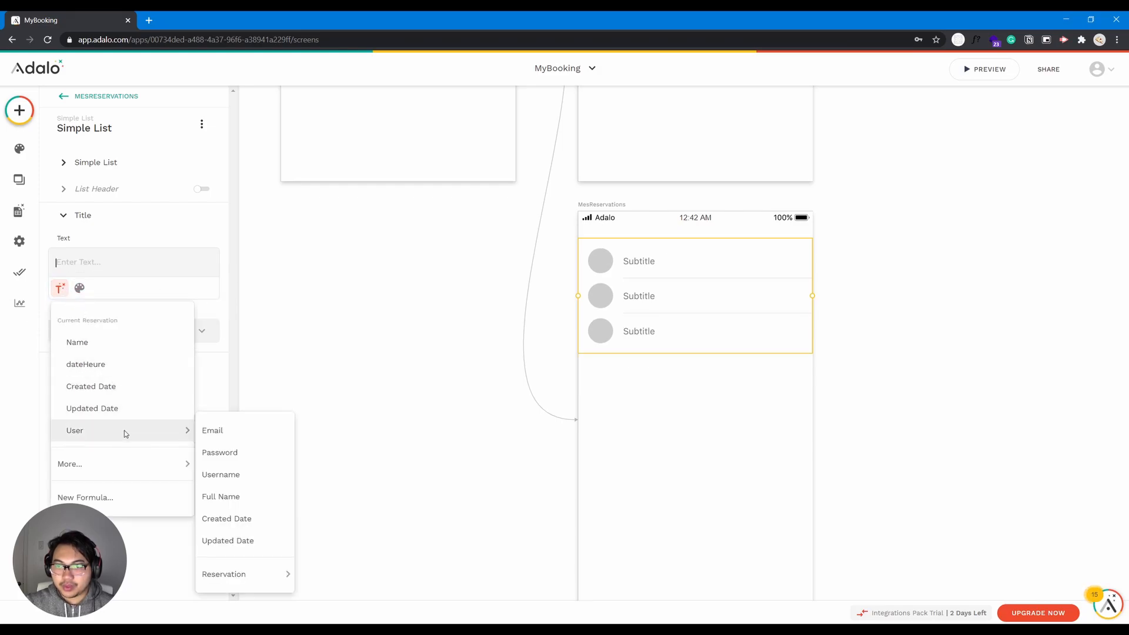
pyautogui.click(130, 388)
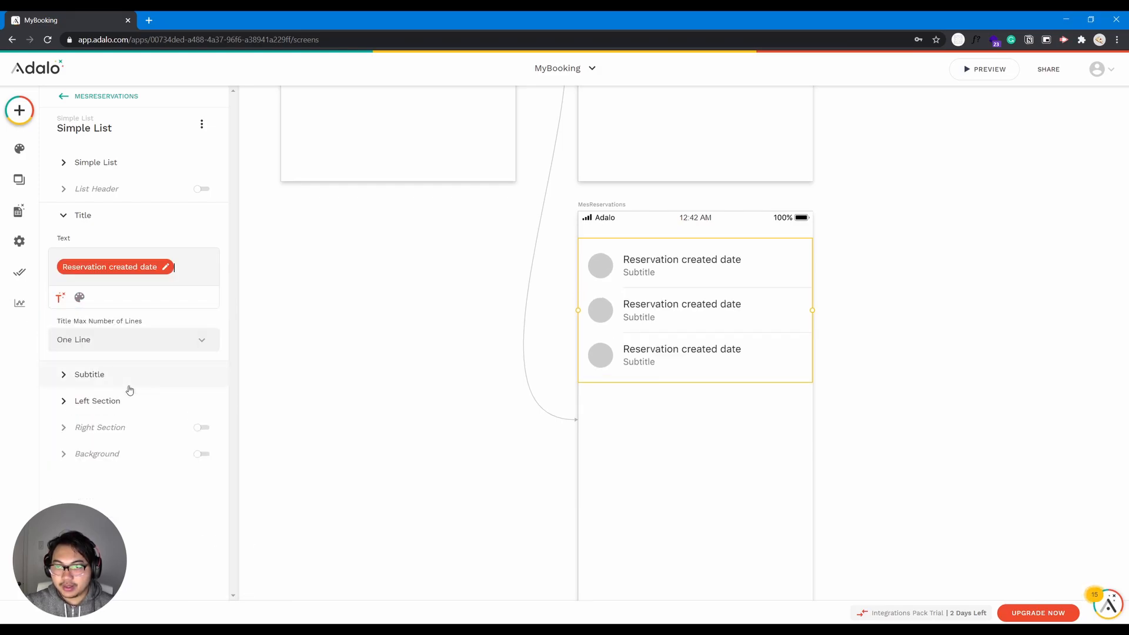
# Set the date format of the title's reservation created date to Date / Time
pyautogui.click(165, 268)
pyautogui.click(168, 333)
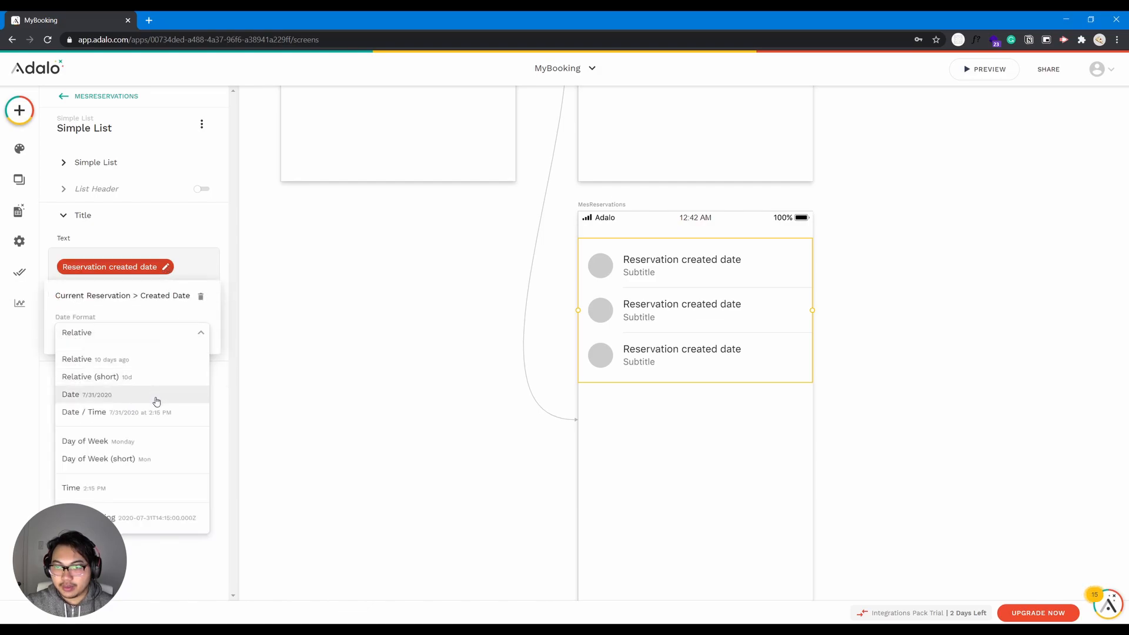
pyautogui.click(90, 413)
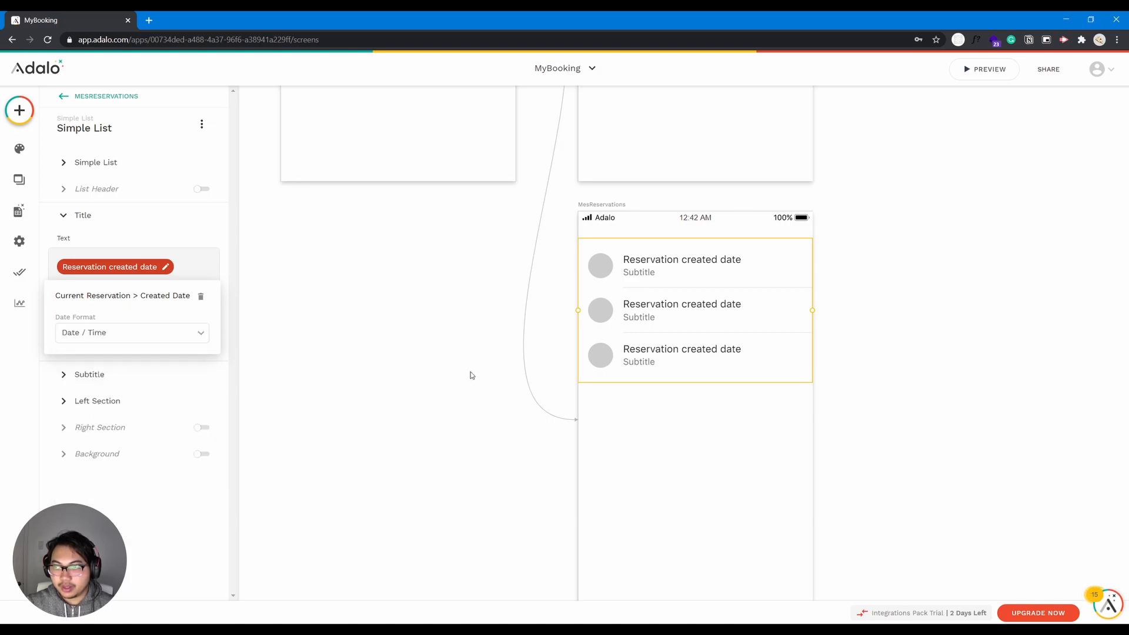
pyautogui.click(216, 238)
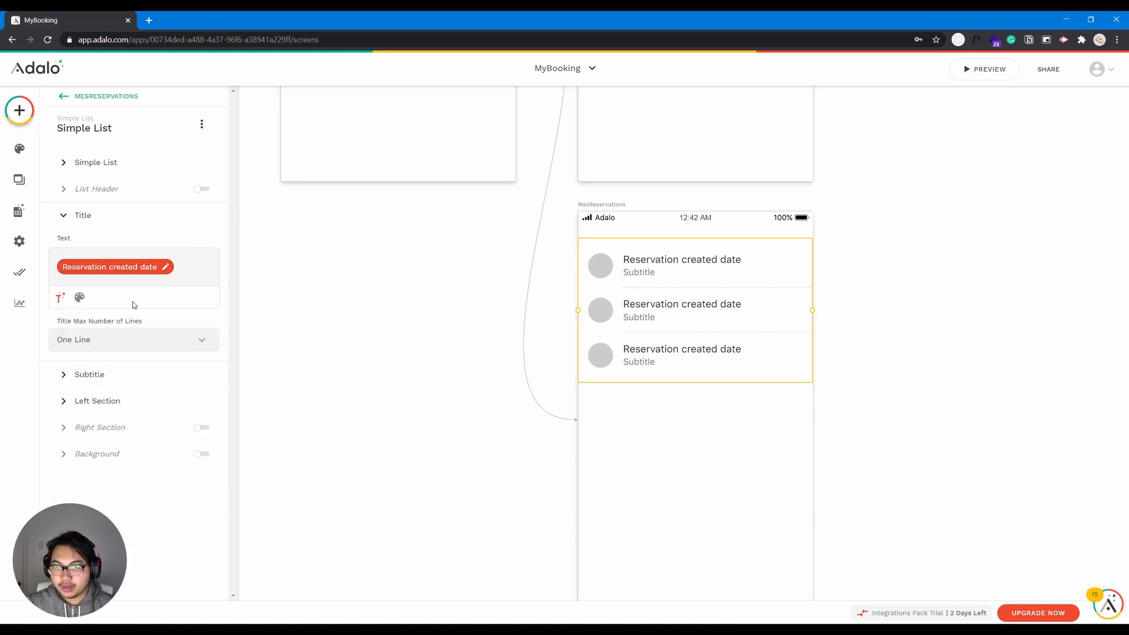
# Disable the Subtitle and Left Section of the reservations list
pyautogui.click(109, 381)
pyautogui.click(208, 245)
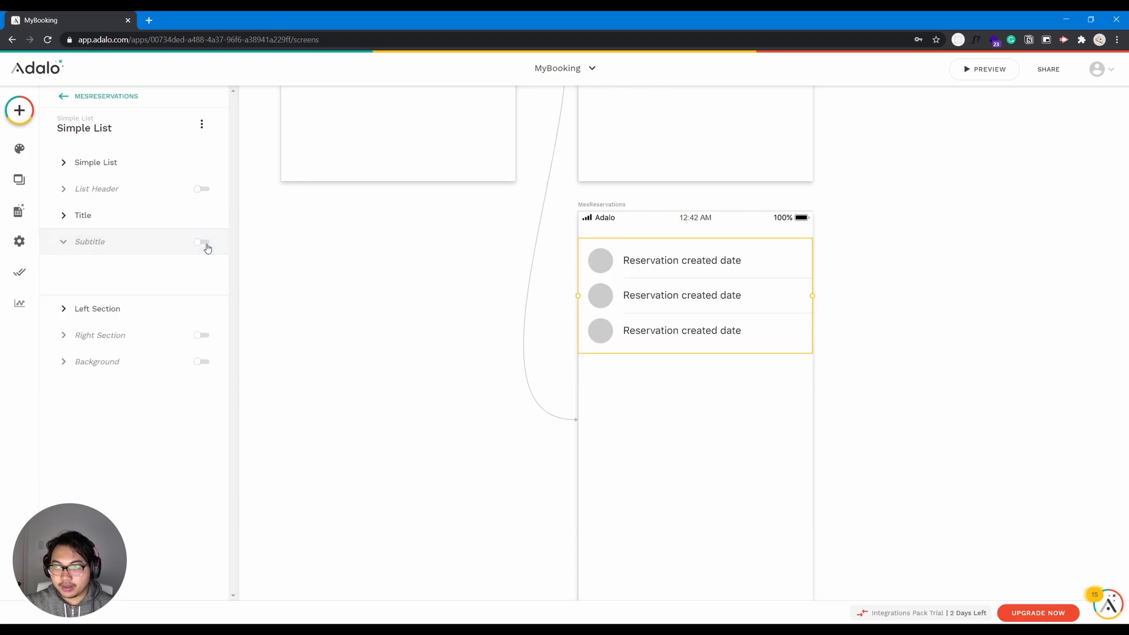
pyautogui.click(165, 319)
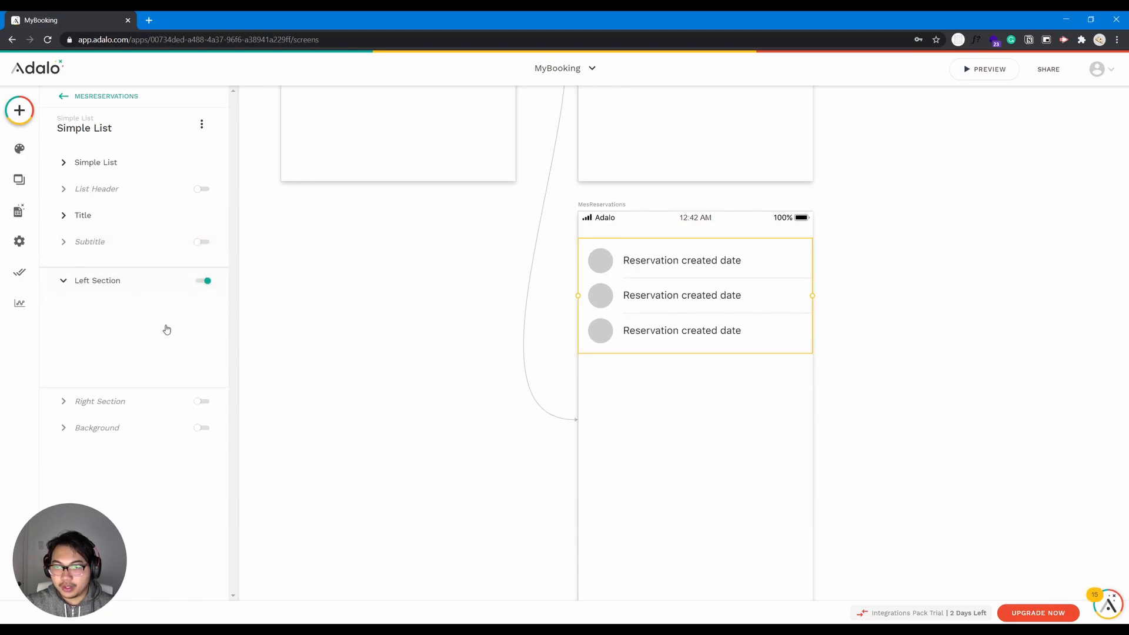
pyautogui.click(201, 268)
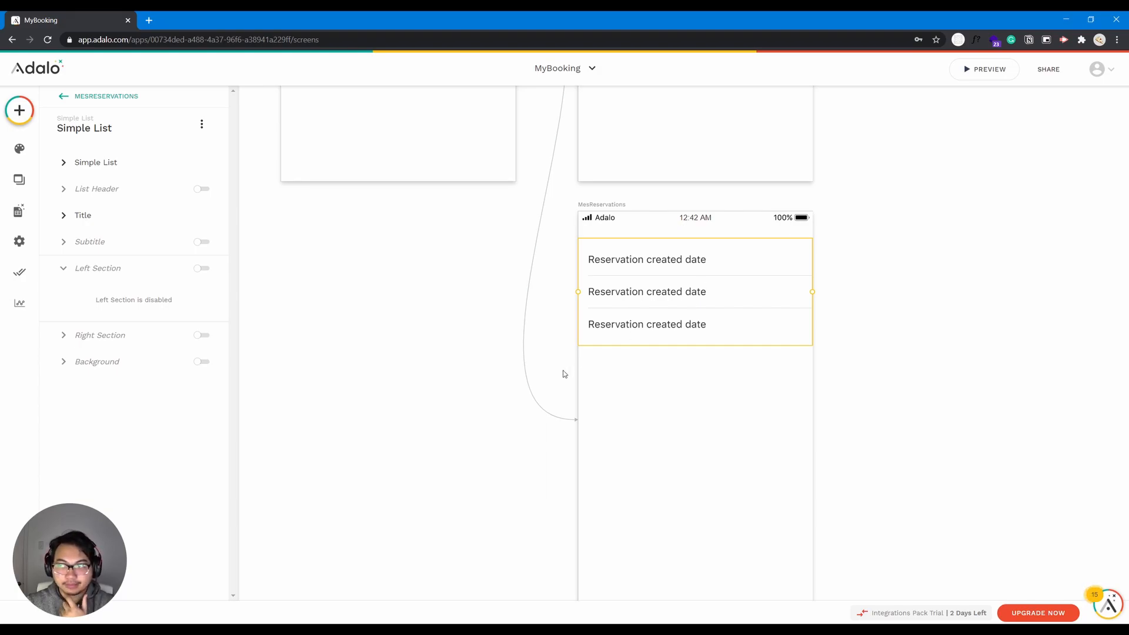
# Select the Home screen's image placeholder, and download the photo of toothbrushes in a glass jar from Unsplash's dentist results
pyautogui.scroll(6, 538, 392)
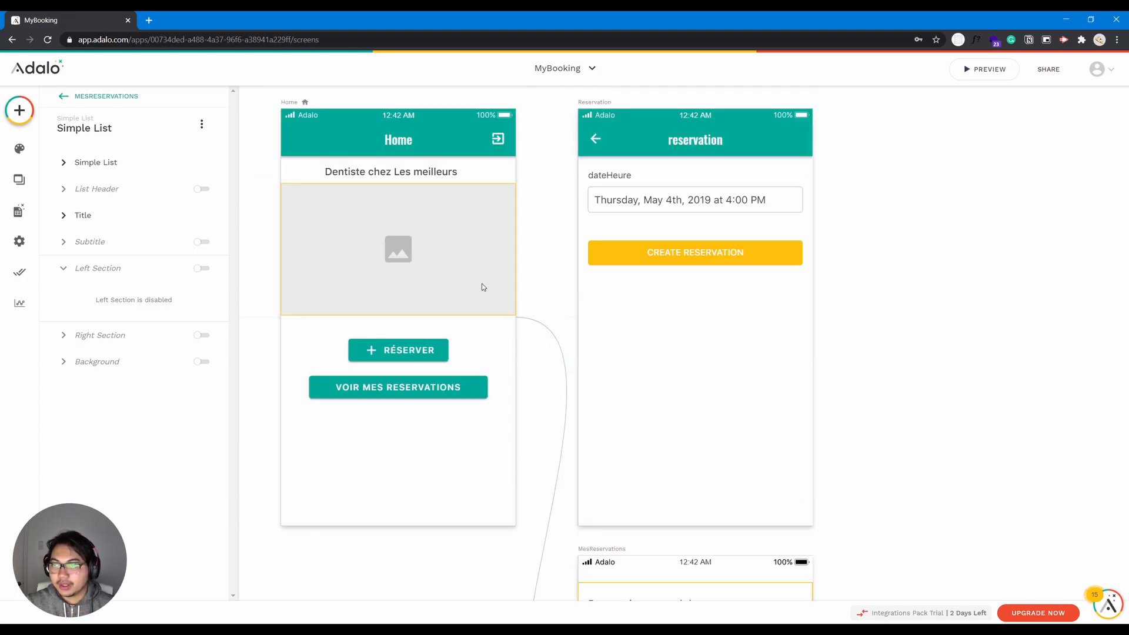
pyautogui.click(479, 281)
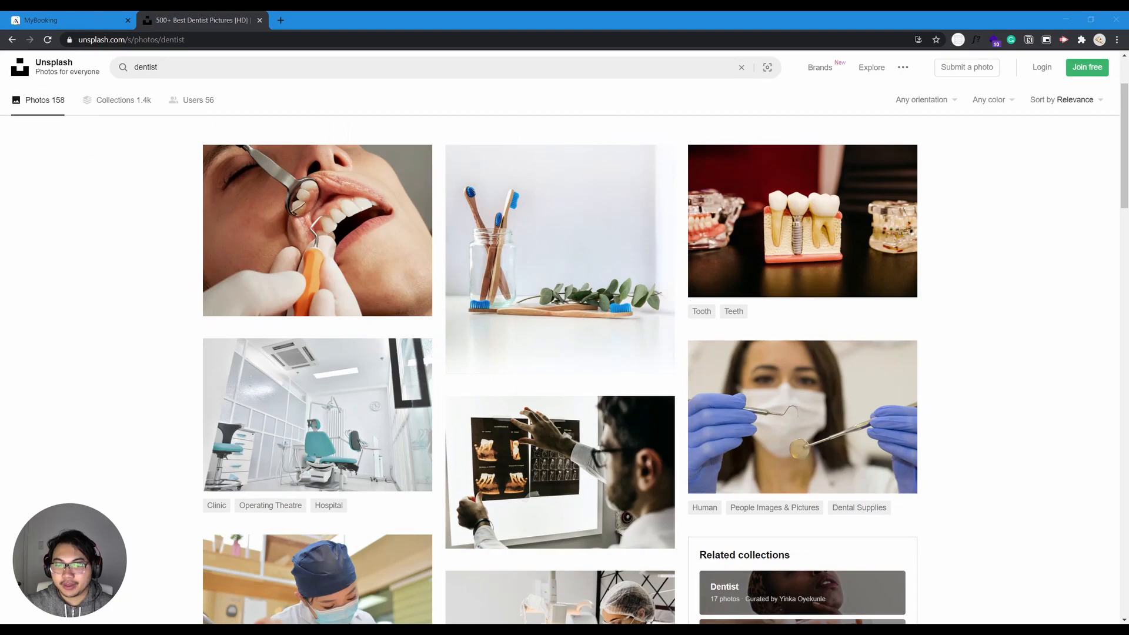
pyautogui.scroll(-5, 560, 370)
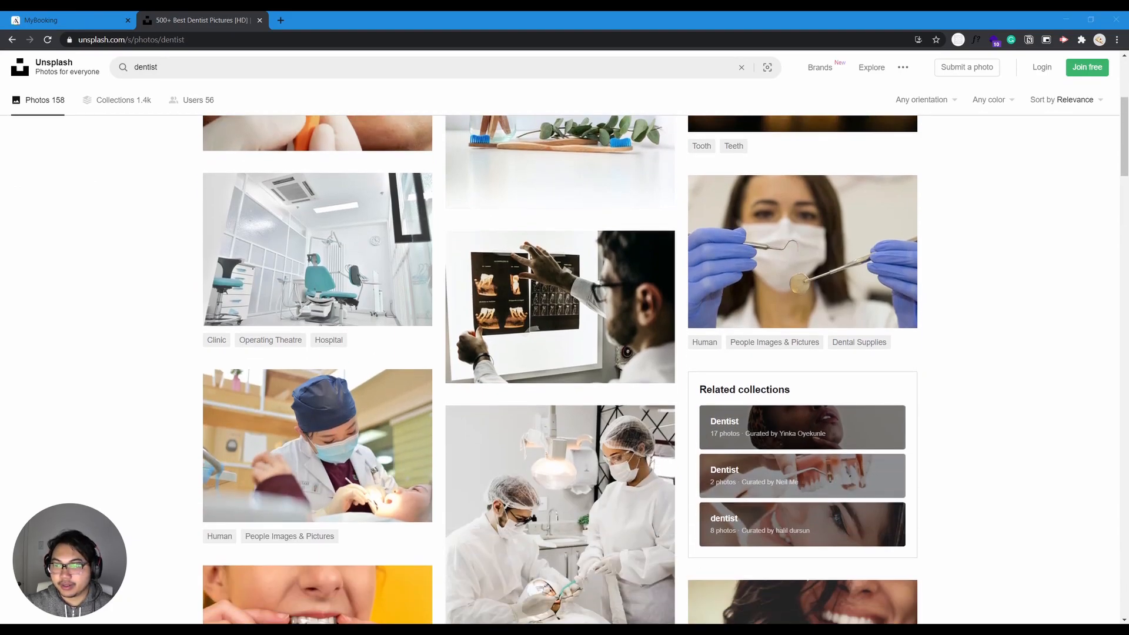
pyautogui.scroll(6, 318, 293)
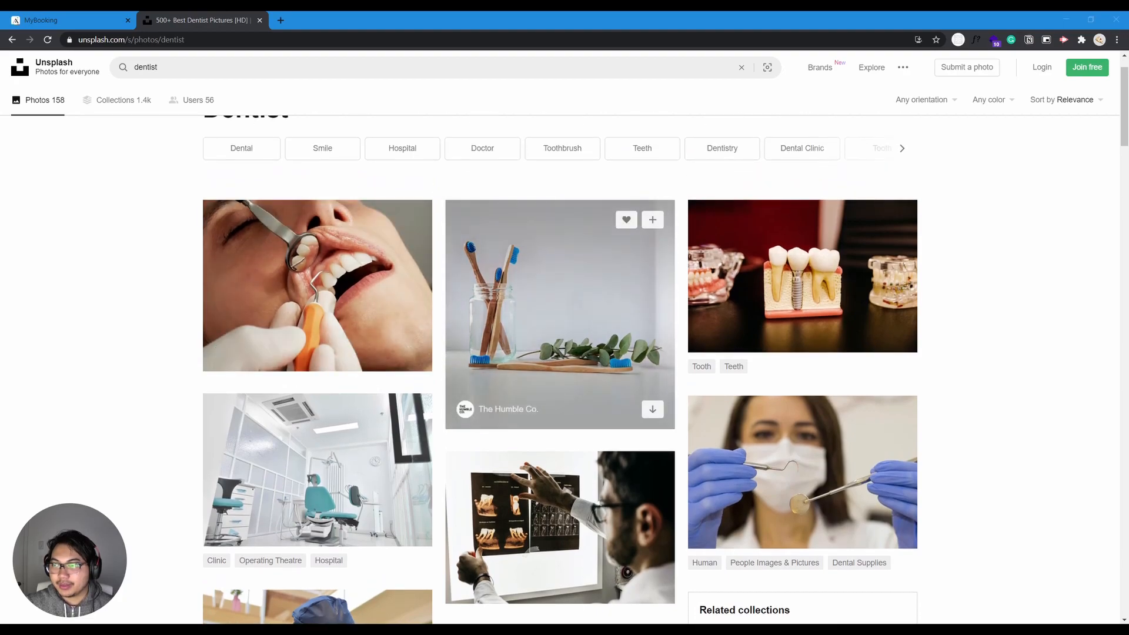
pyautogui.click(652, 409)
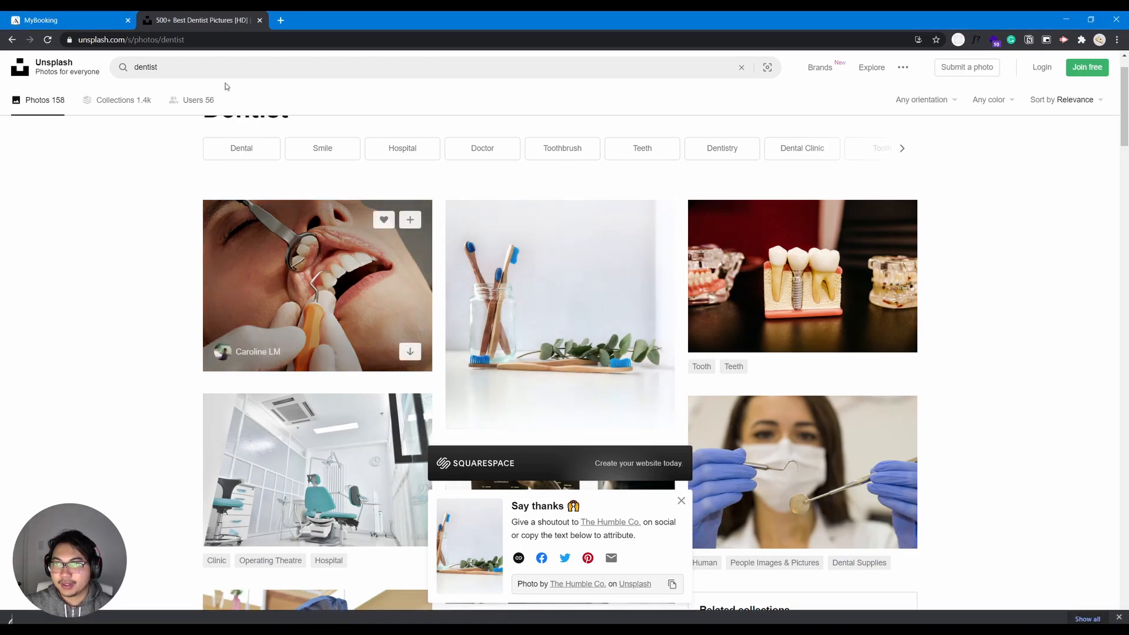
# Switch back to Adalo and upload the downloaded toothbrush photo as the Home screen's image, using Uploaded Image as the source
pyautogui.click(88, 22)
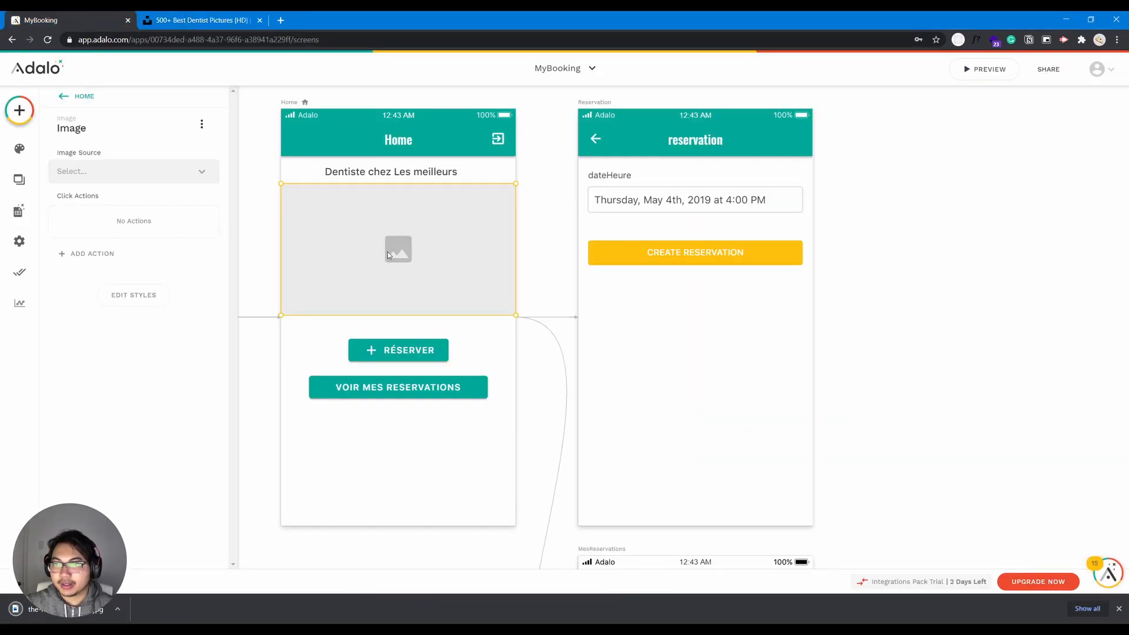
pyautogui.click(154, 173)
pyautogui.click(147, 197)
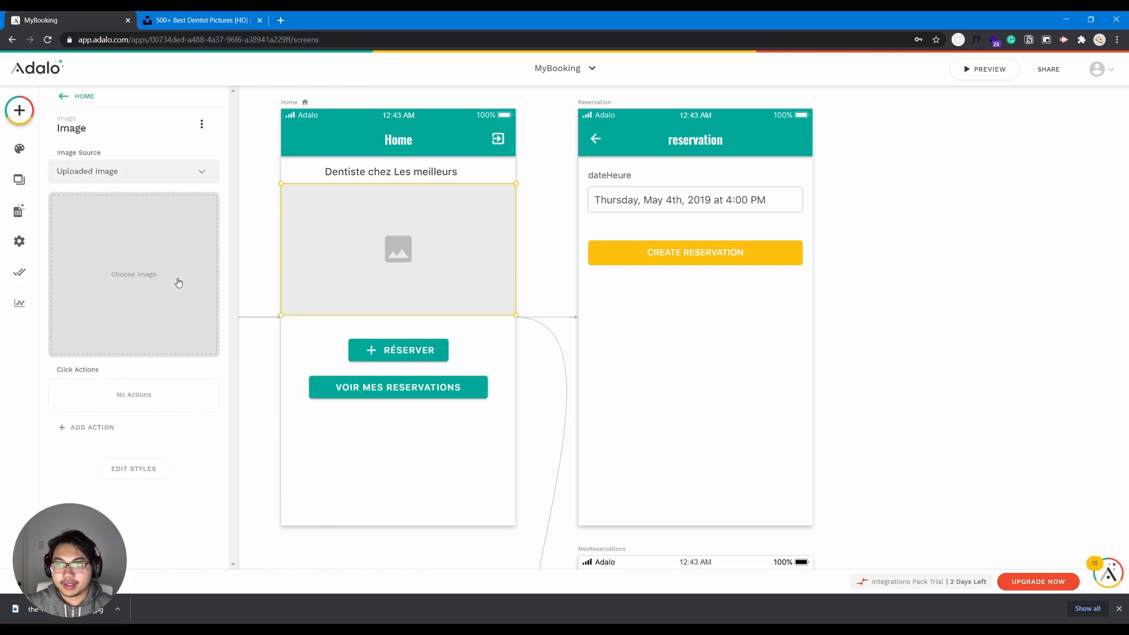
pyautogui.click(177, 282)
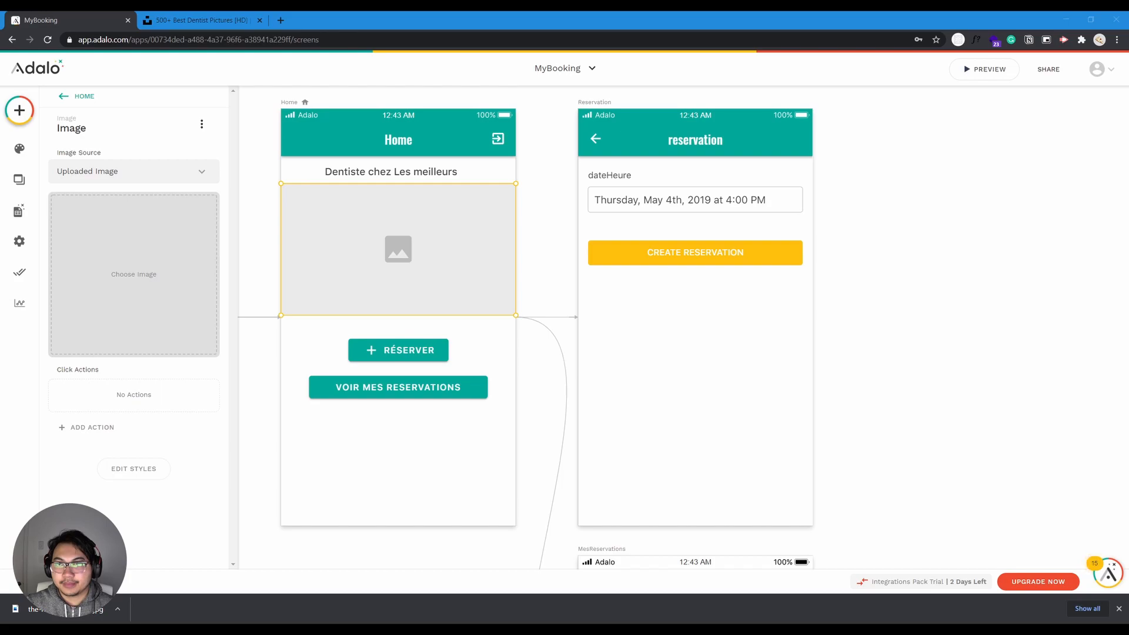
pyautogui.click(444, 343)
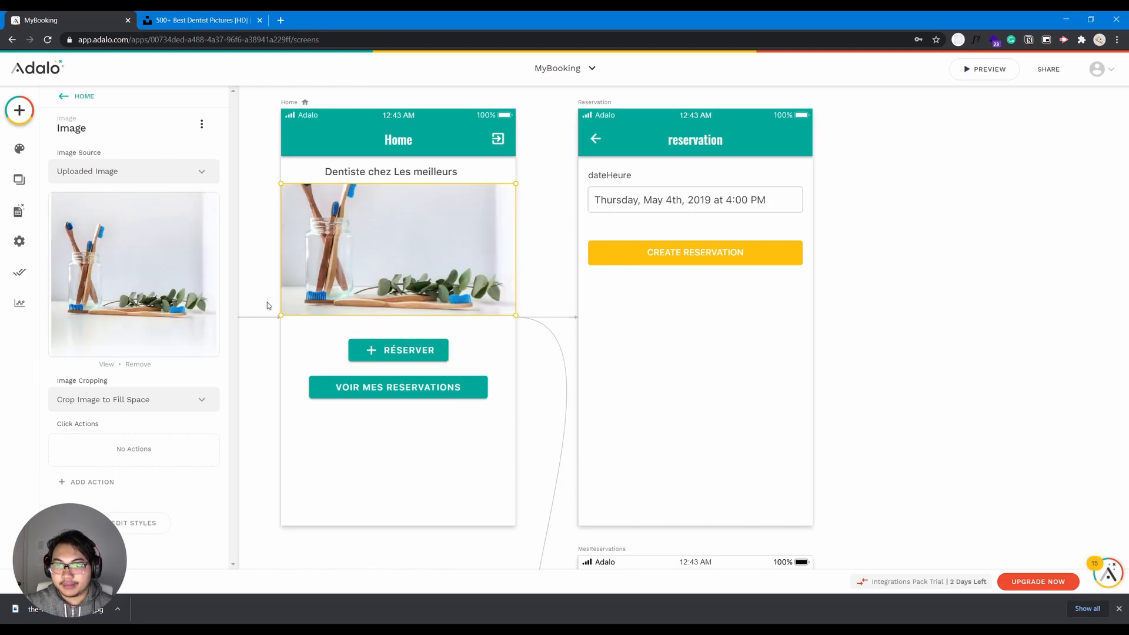
# Try Show Full Image (Don't Crop) on the Home screen's image, and restore Crop Image to Fill Space
pyautogui.click(181, 404)
pyautogui.click(160, 370)
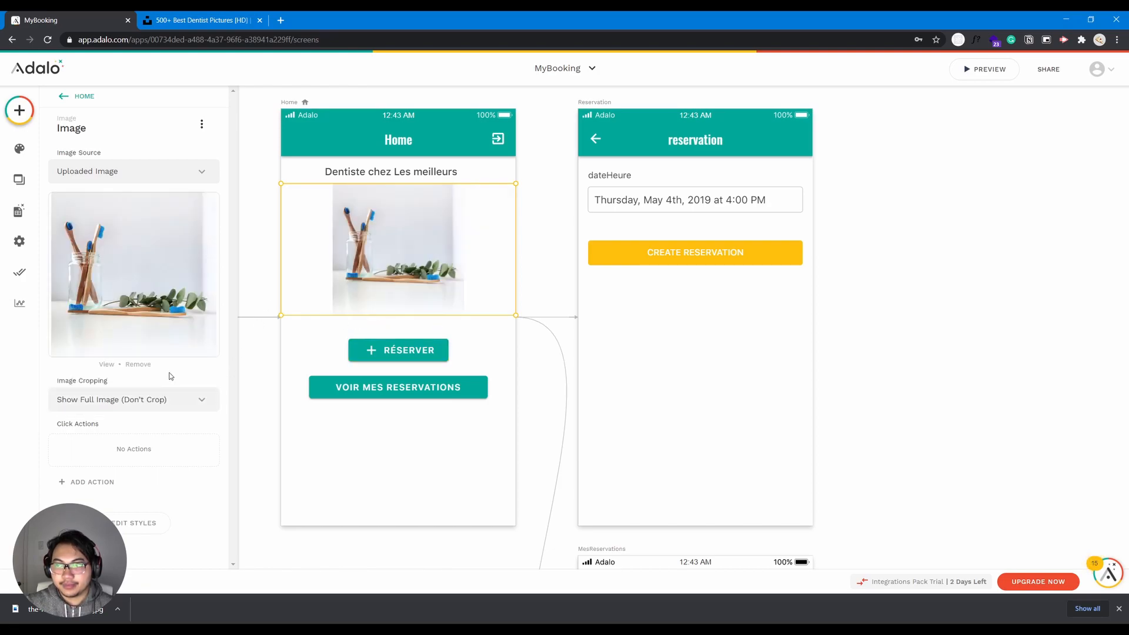
pyautogui.click(164, 399)
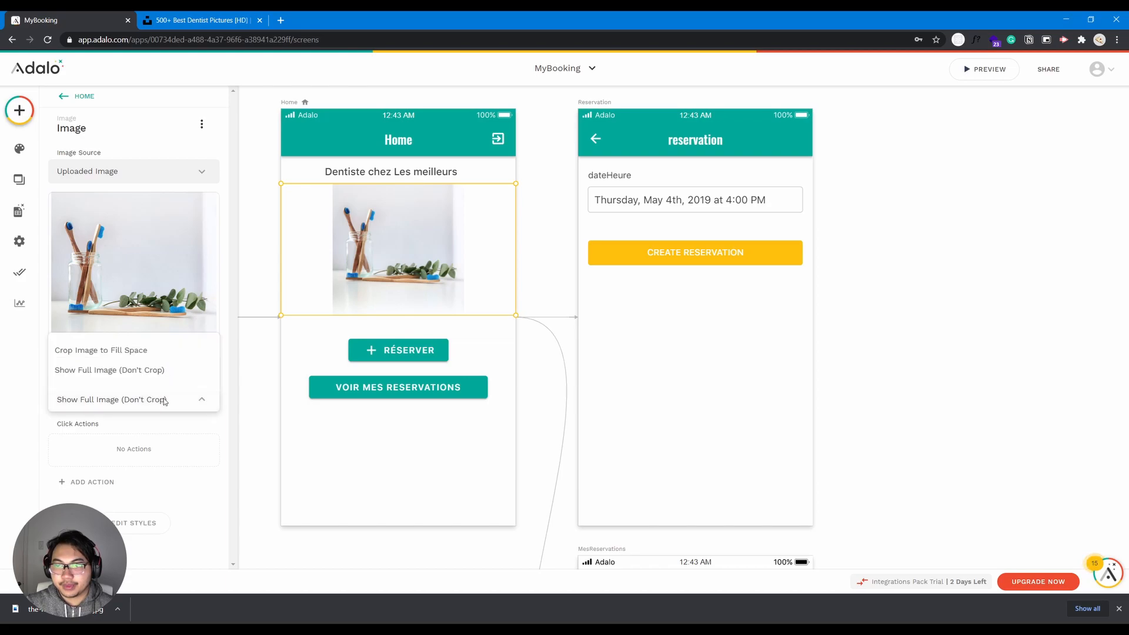
pyautogui.click(151, 351)
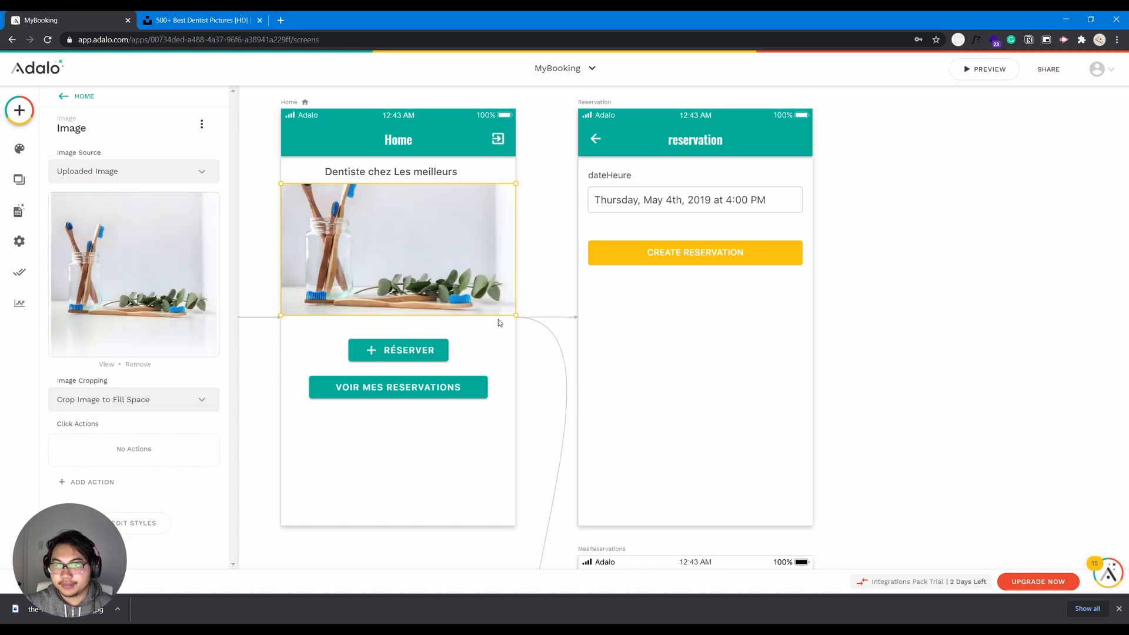
# Extend the Home screen's image downward and move the two buttons lower so they sit below it
pyautogui.moveTo(509, 318); pyautogui.dragTo(510, 348)
pyautogui.click(435, 360)
pyautogui.moveTo(435, 360)
pyautogui.mouseDown()
pyautogui.moveTo(432, 326)
pyautogui.moveTo(433, 410)
pyautogui.moveTo(429, 378)
pyautogui.mouseUp()
pyautogui.click(921, 276)
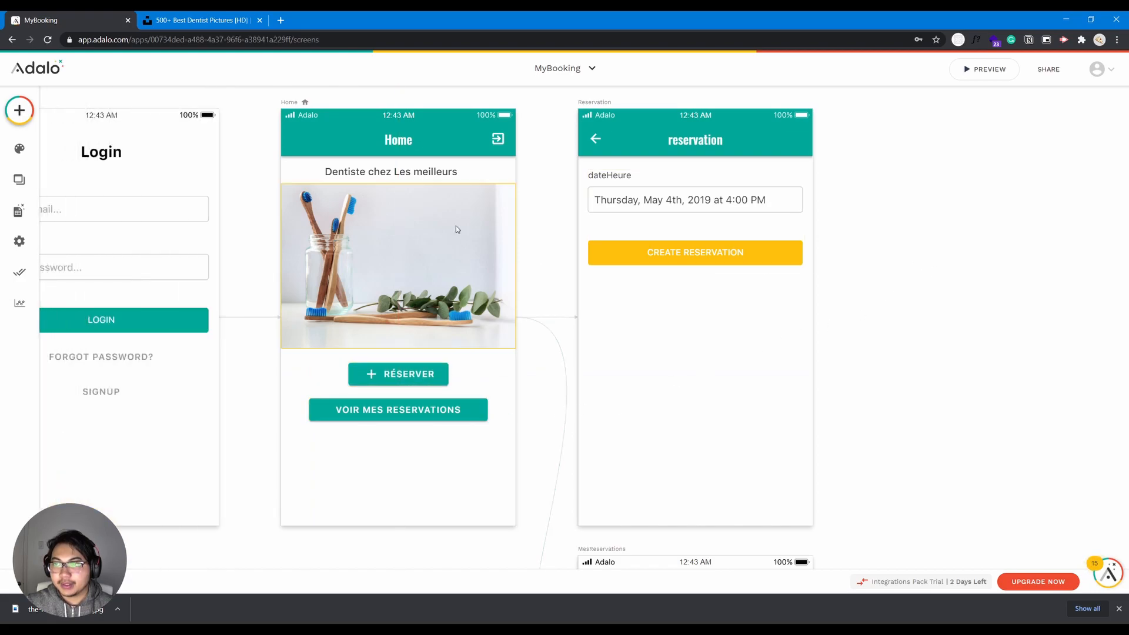
pyautogui.click(412, 174)
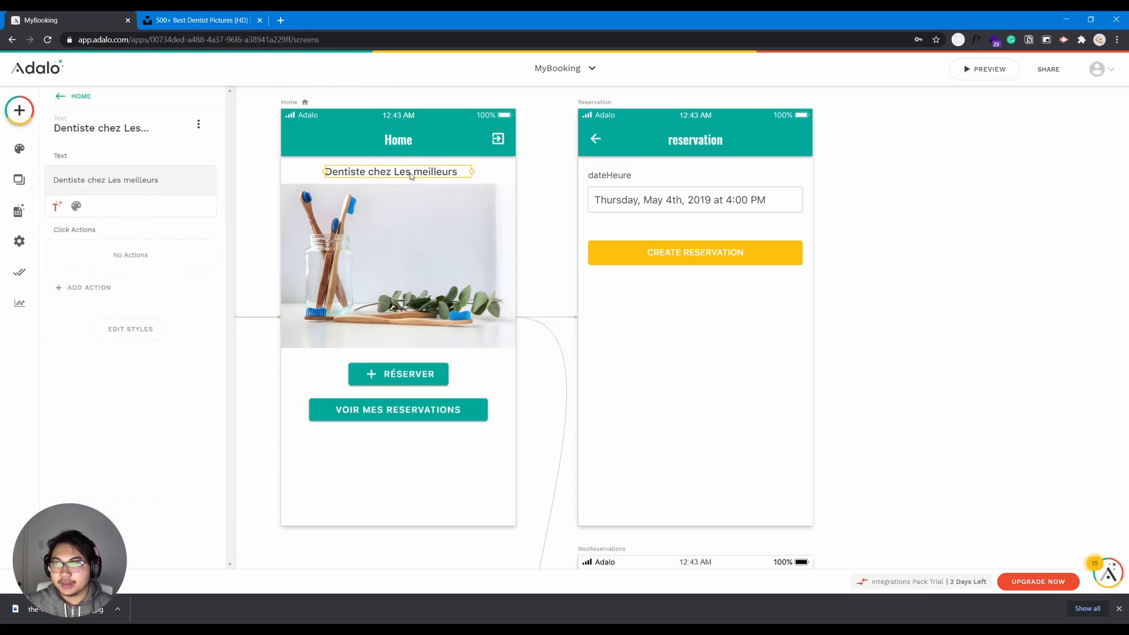
pyautogui.click(917, 230)
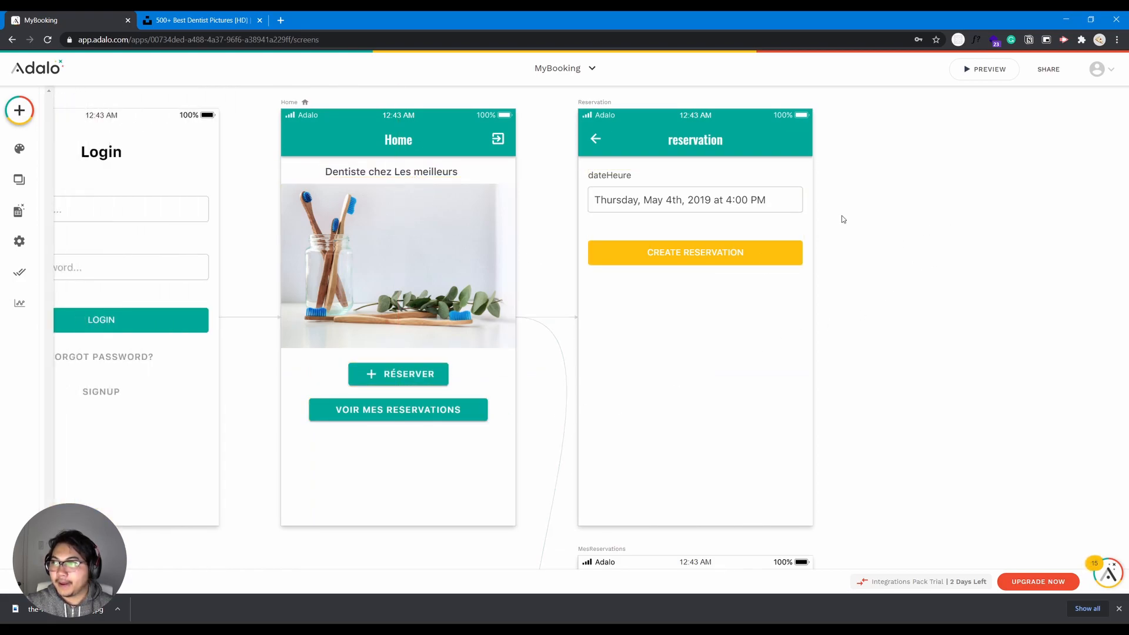
# Change the label of the dateHeure field in the Reservation screen's form to Date
pyautogui.click(615, 175)
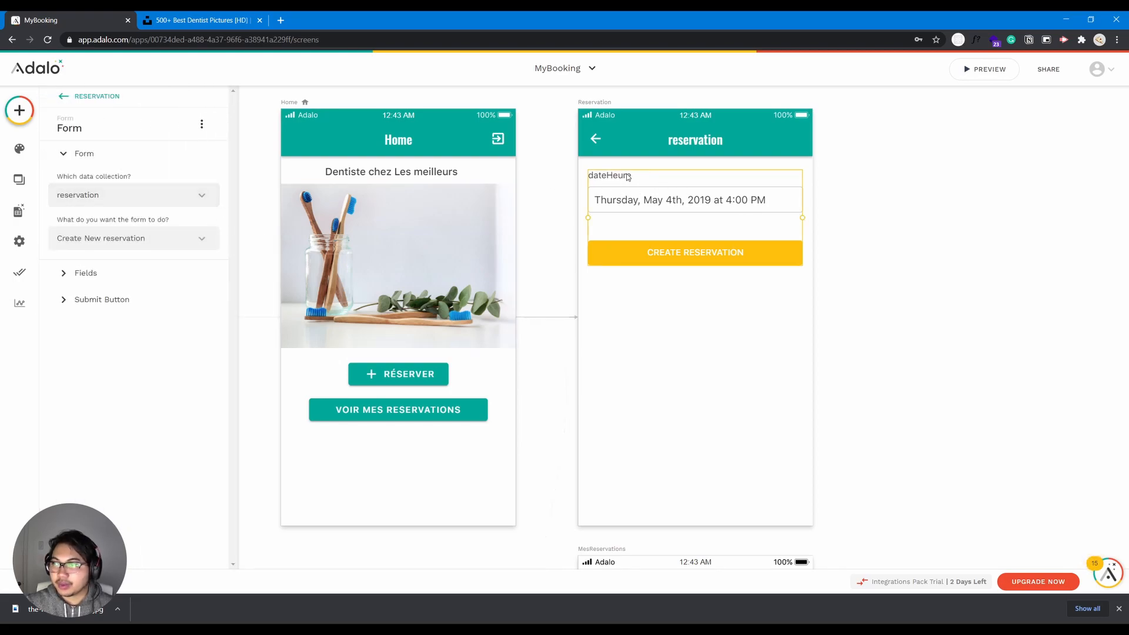
pyautogui.click(178, 274)
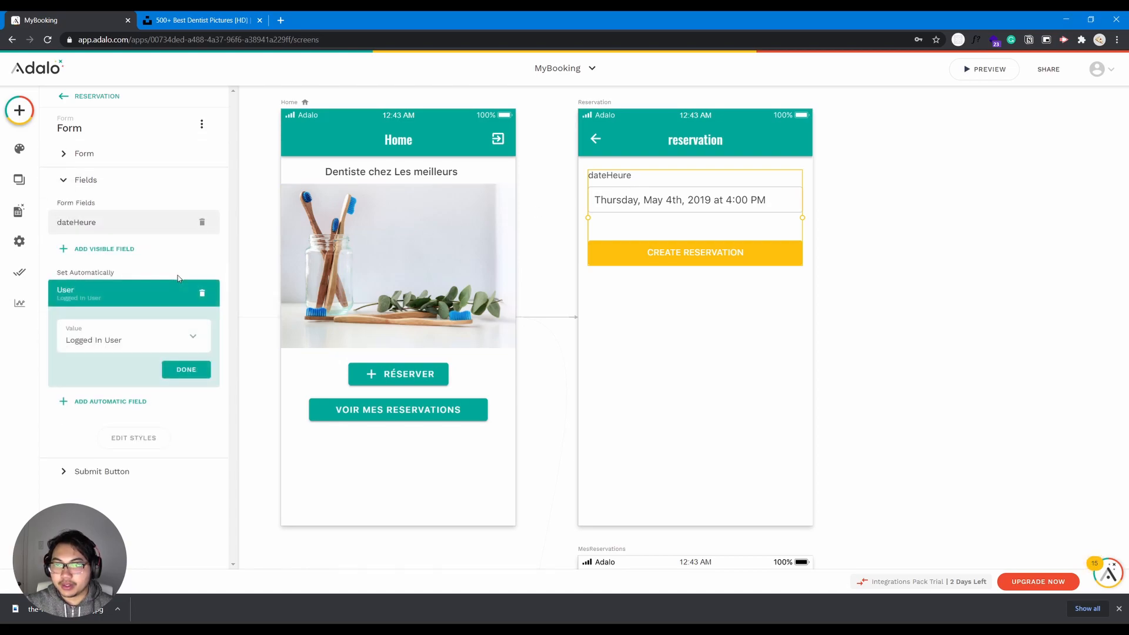
pyautogui.click(106, 228)
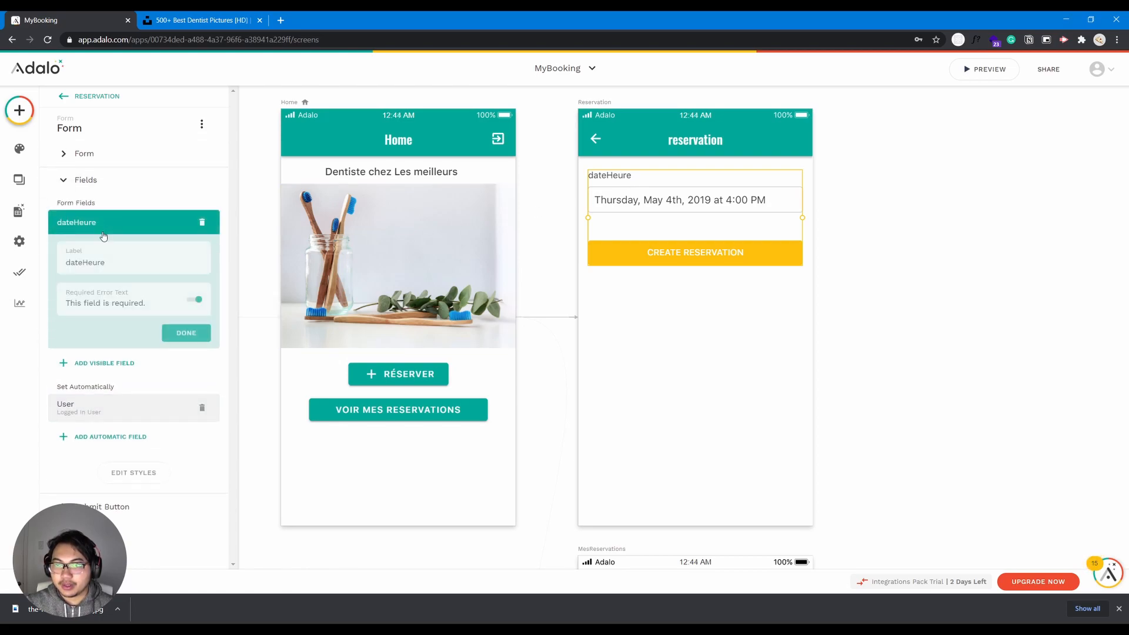
pyautogui.moveTo(107, 263); pyautogui.dragTo(60, 265)
pyautogui.write('Date')
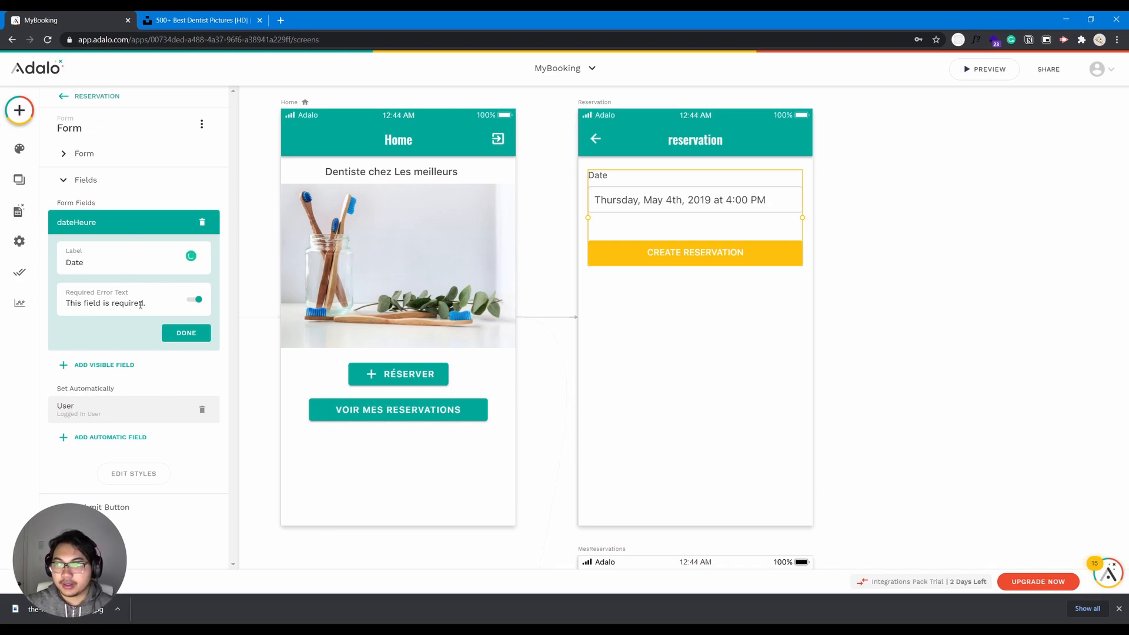
pyautogui.click(186, 333)
pyautogui.click(633, 319)
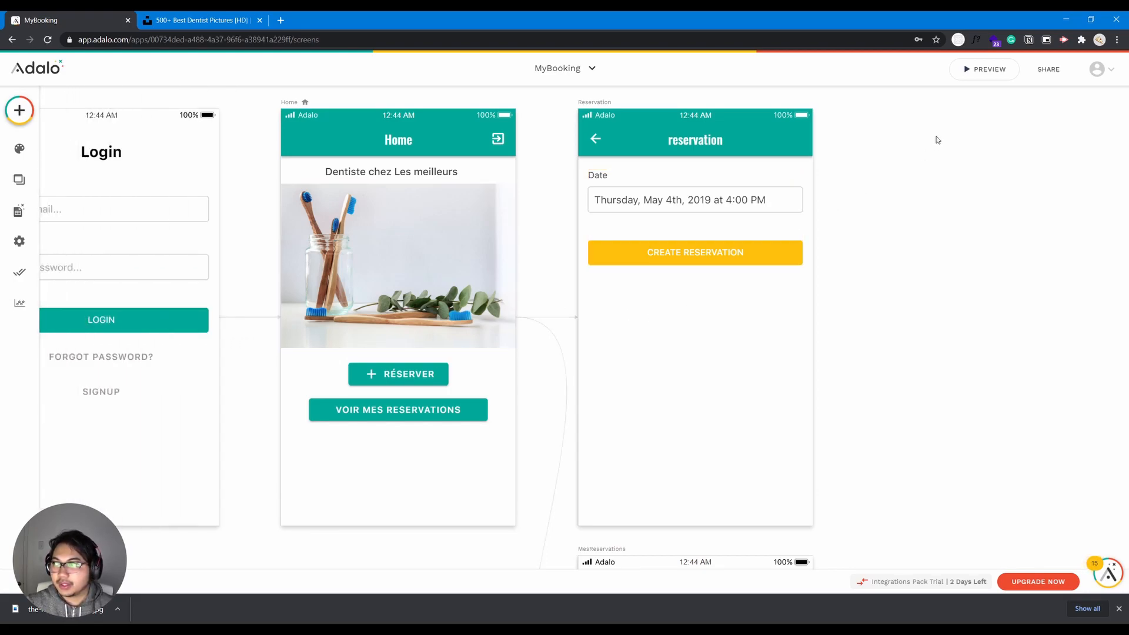
# Preview the app and sign up for an account, filling in the user's full name
pyautogui.moveTo(231, 260); pyautogui.dragTo(632, 266)
pyautogui.click(989, 67)
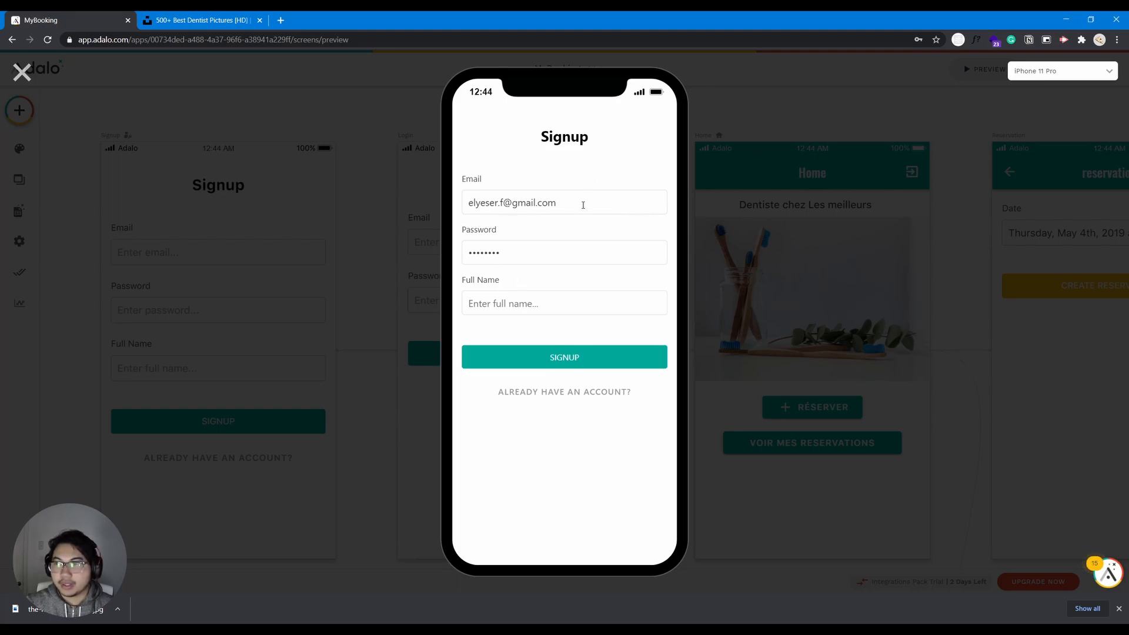
pyautogui.click(489, 300)
pyautogui.write('ely')
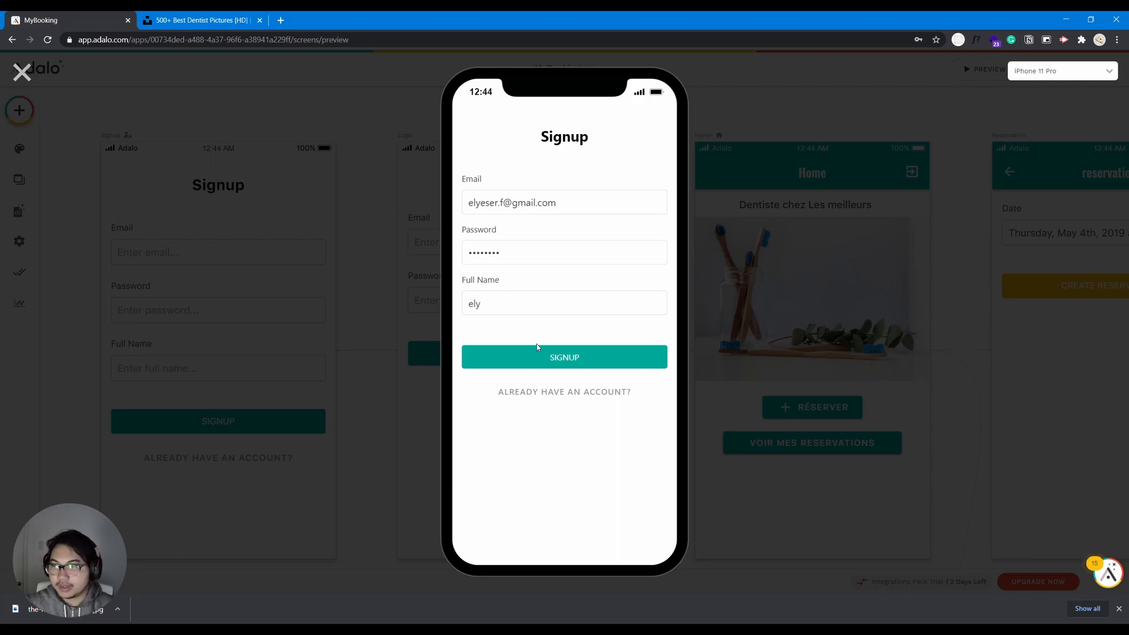
pyautogui.click(552, 357)
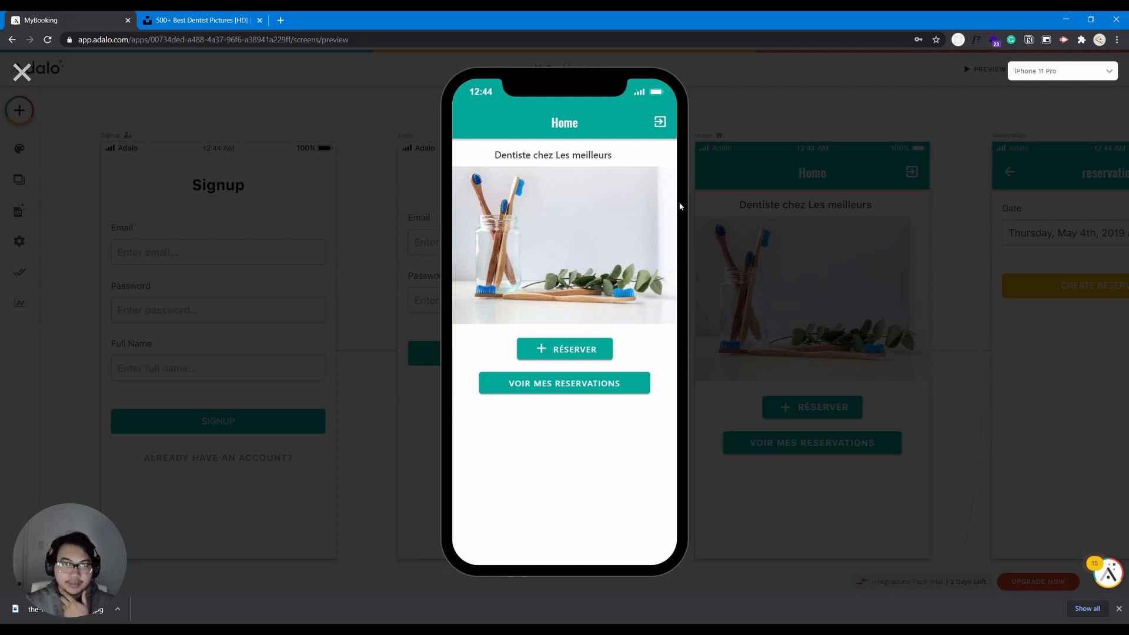
# Create a reservation in the preview for Wed, Mar 31, 2021 at 12:44 PM
pyautogui.click(604, 350)
pyautogui.click(593, 179)
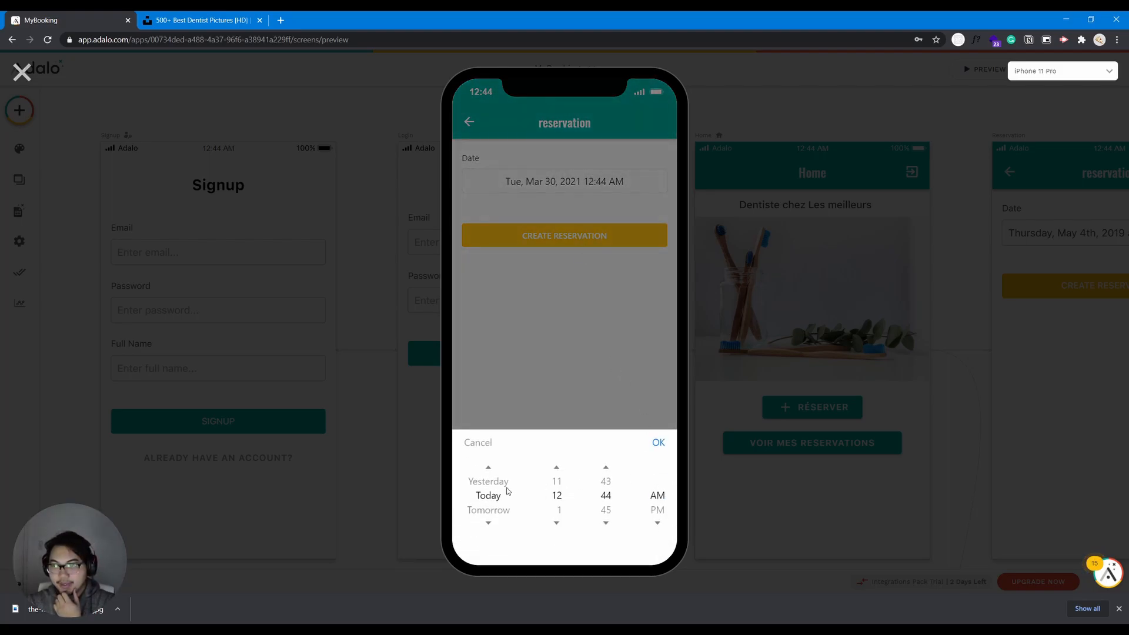
pyautogui.click(487, 524)
pyautogui.click(486, 523)
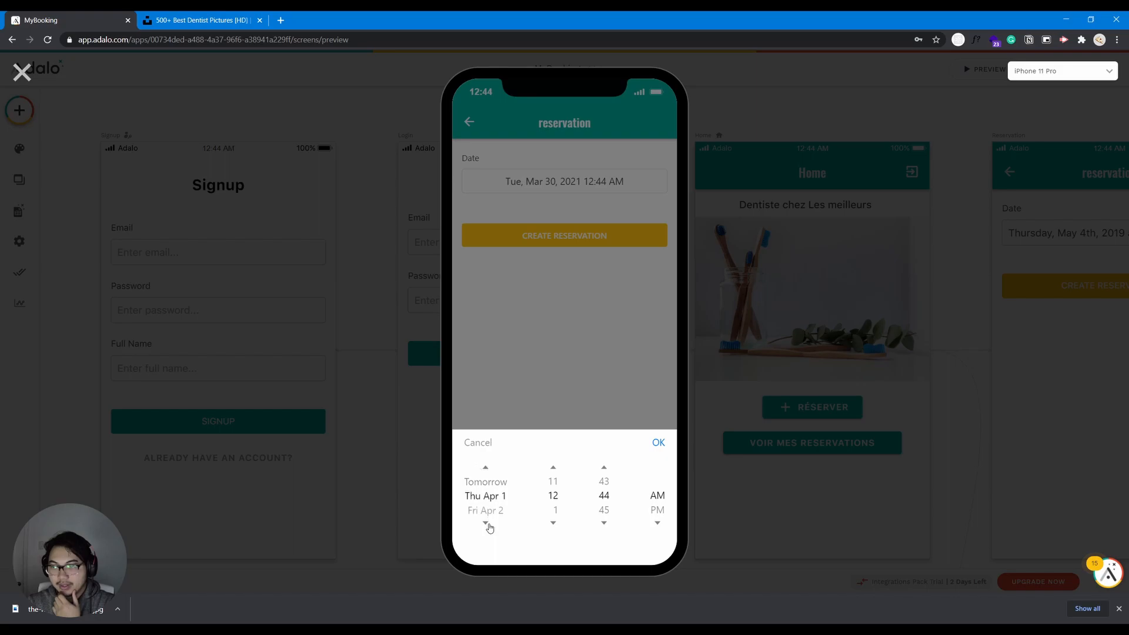
pyautogui.click(486, 469)
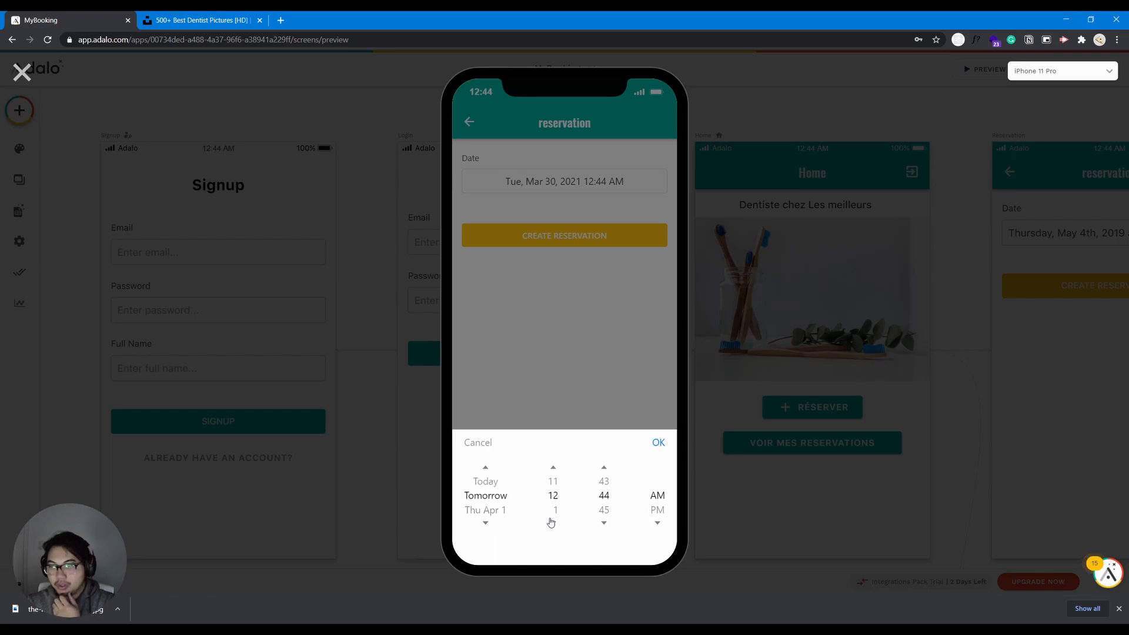
pyautogui.click(658, 522)
pyautogui.click(658, 443)
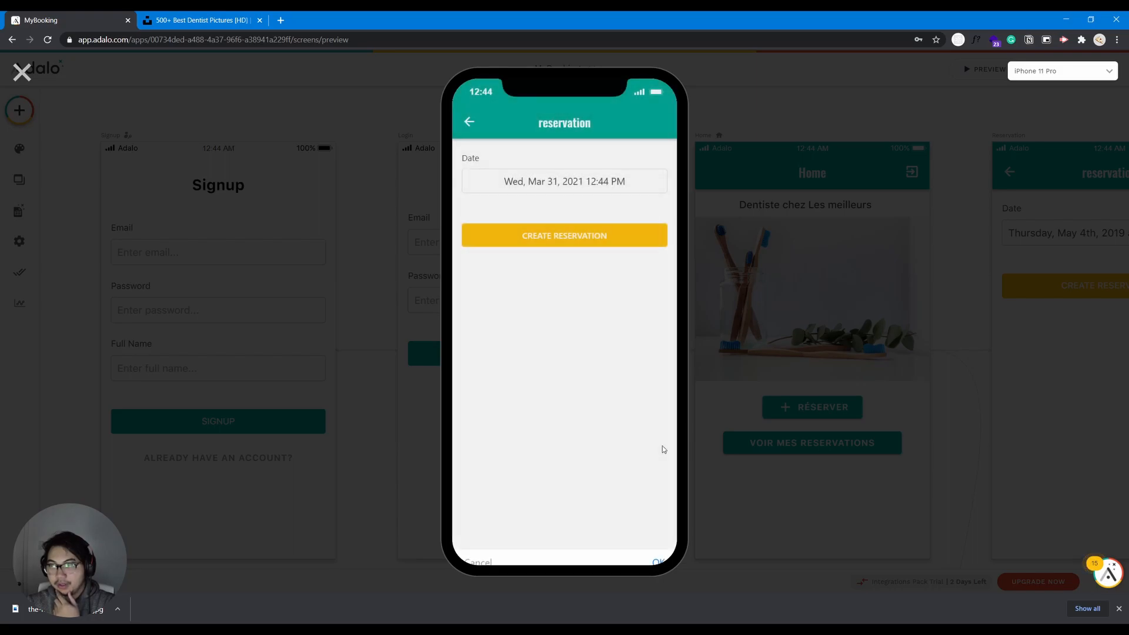
pyautogui.click(592, 245)
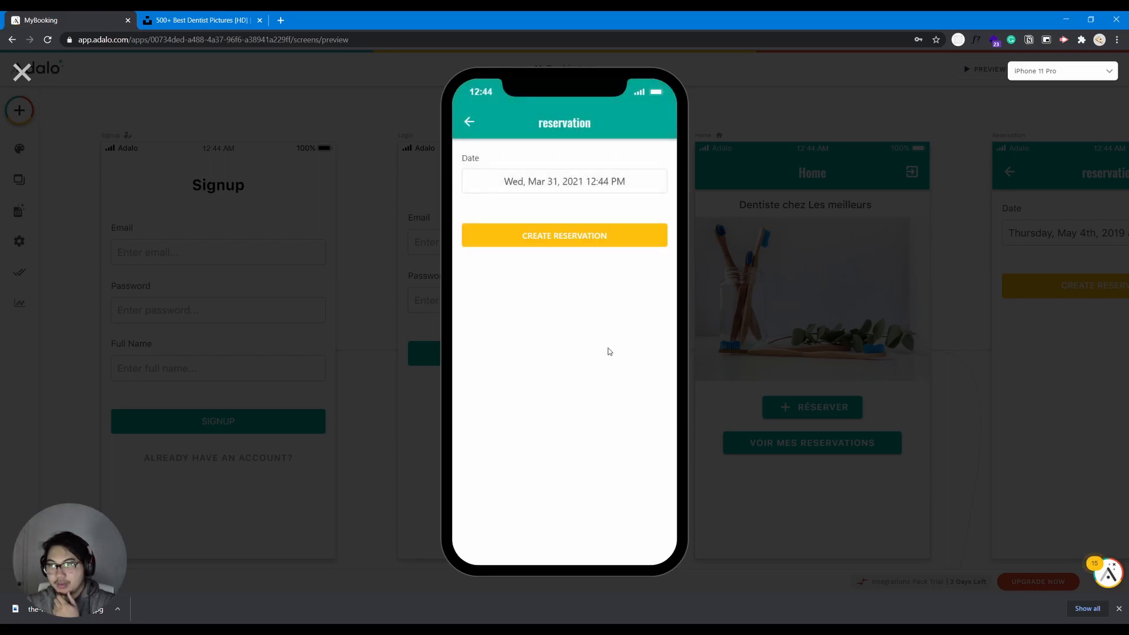
# Check the reservations list and the reservation form in the preview, and close the preview
pyautogui.click(469, 124)
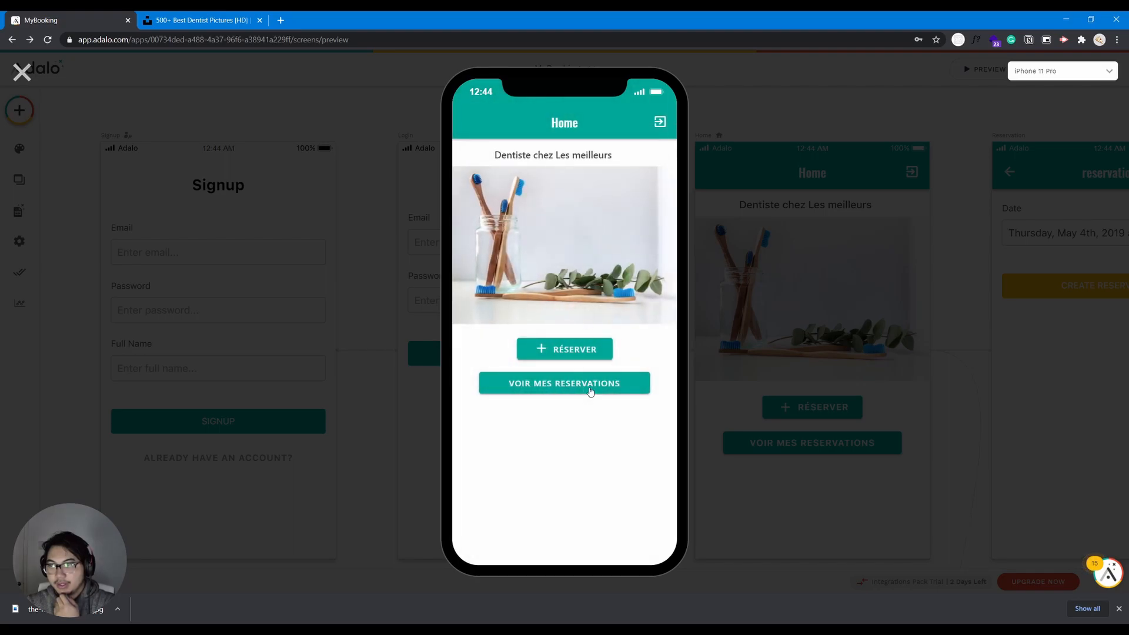
pyautogui.click(591, 392)
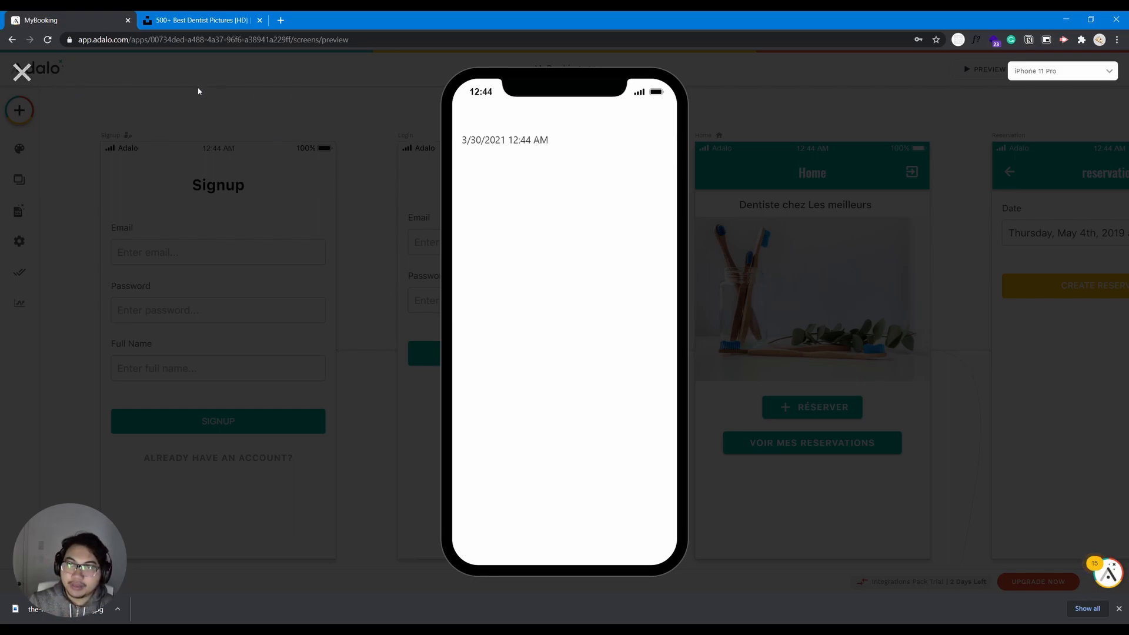
pyautogui.click(14, 40)
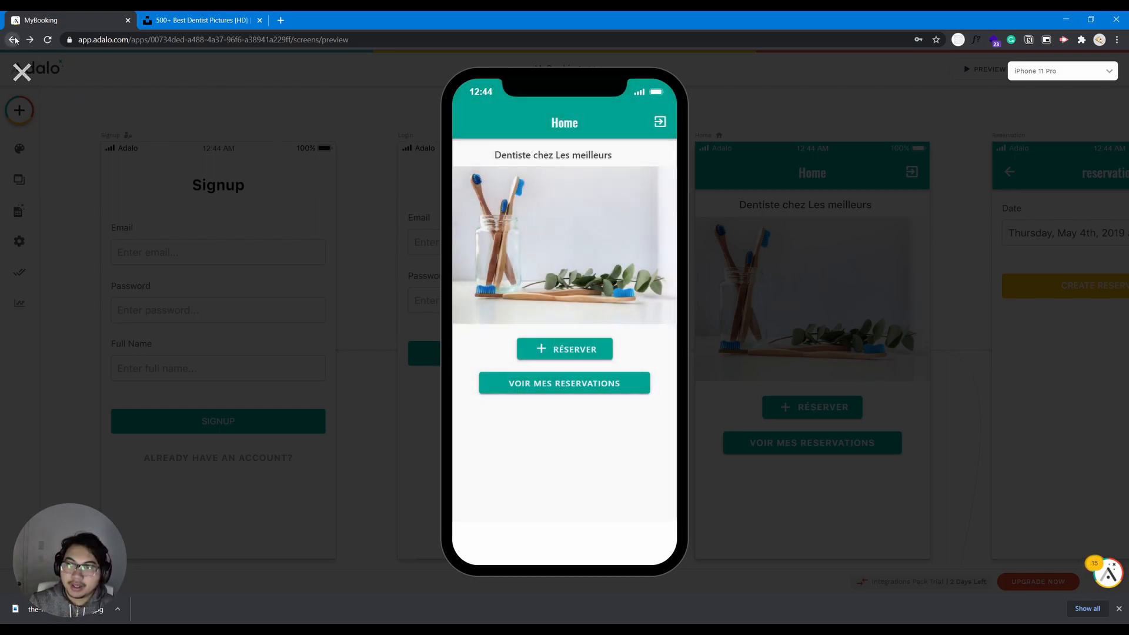
pyautogui.click(571, 353)
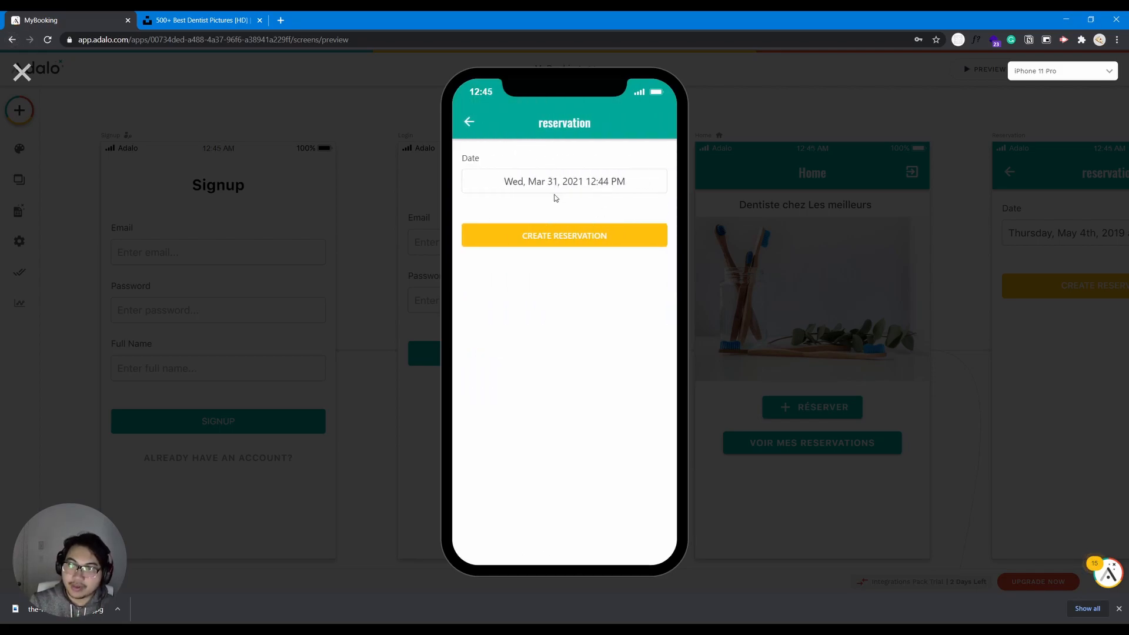
pyautogui.click(25, 77)
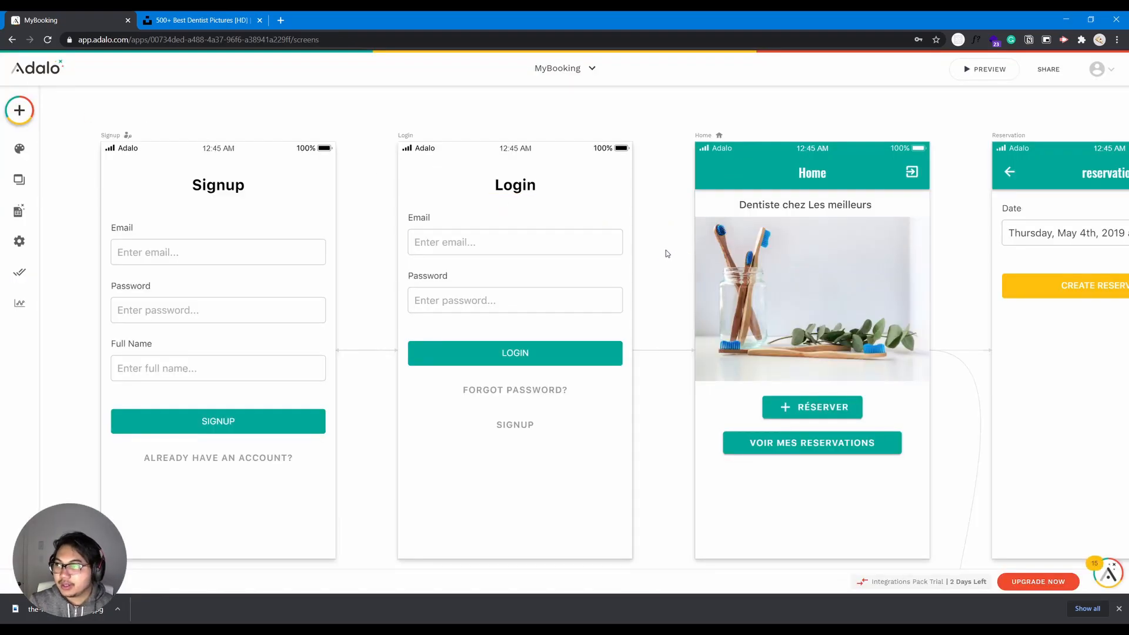
# Add a second action to the reservation form's submit button that links to the Home screen
pyautogui.hscroll(6, 683, 253)
pyautogui.scroll(-1, 587, 247)
pyautogui.click(717, 236)
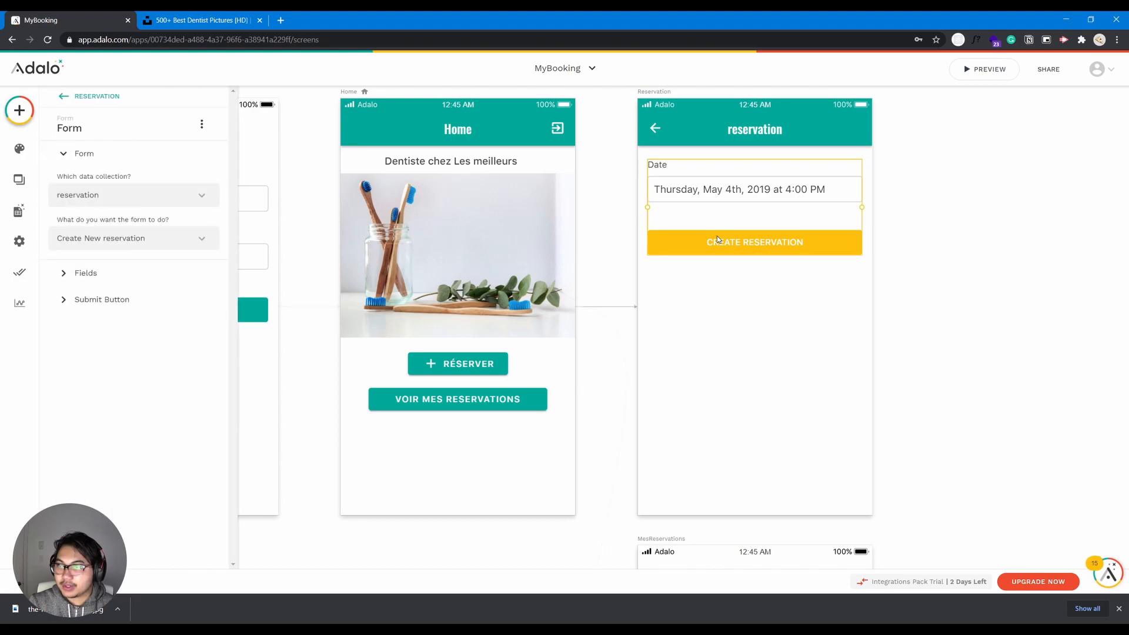
pyautogui.click(160, 310)
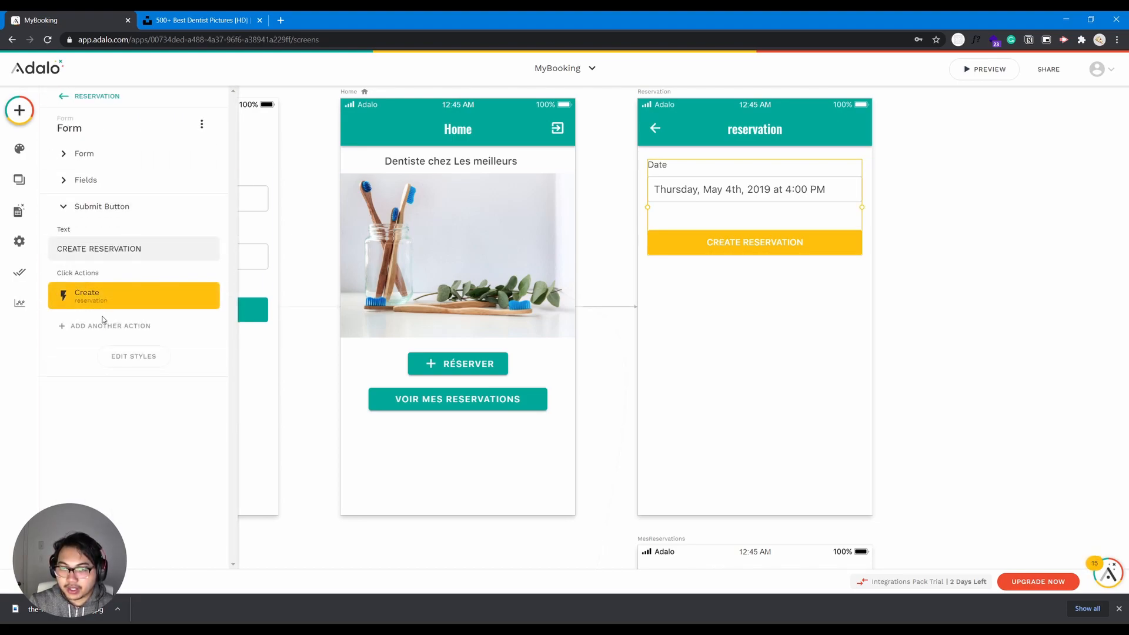
pyautogui.click(104, 323)
pyautogui.moveTo(129, 122)
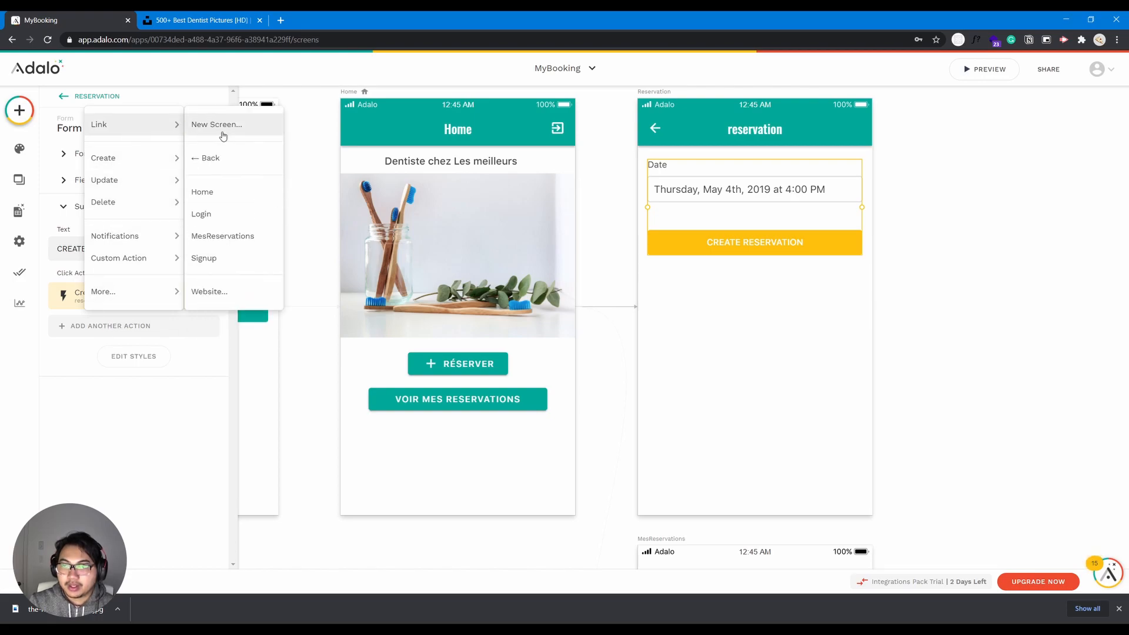
pyautogui.click(247, 191)
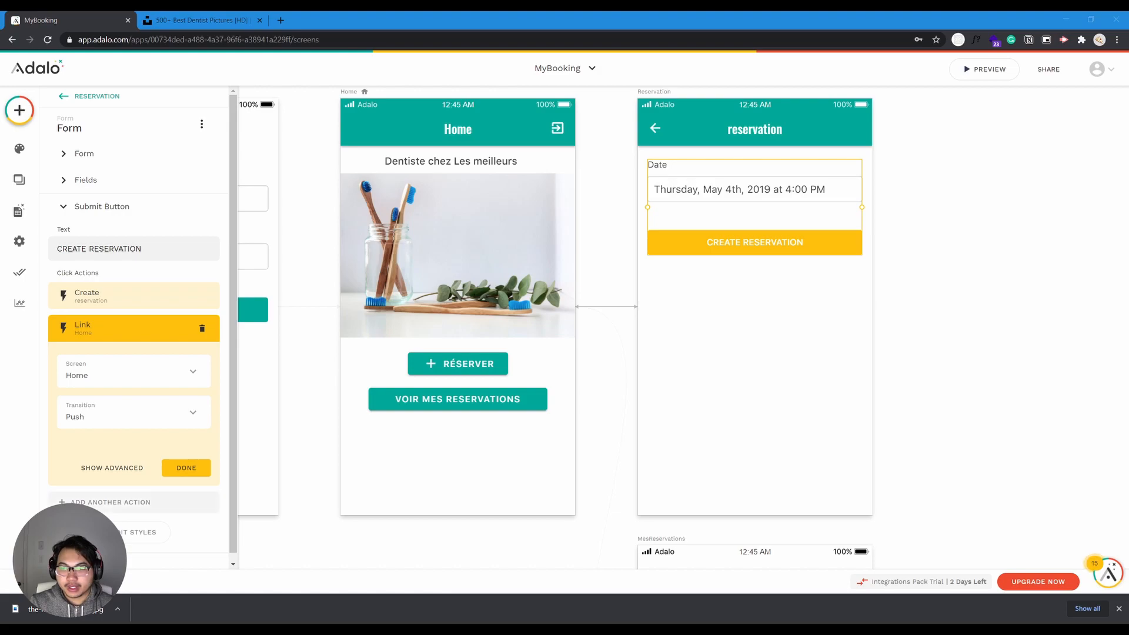
pyautogui.click(349, 509)
# Shrink the MesReservations screen on the canvas by pulling its upper-left corner down and its lower-right corner up
pyautogui.scroll(-5, 349, 508)
pyautogui.hscroll(3, 349, 509)
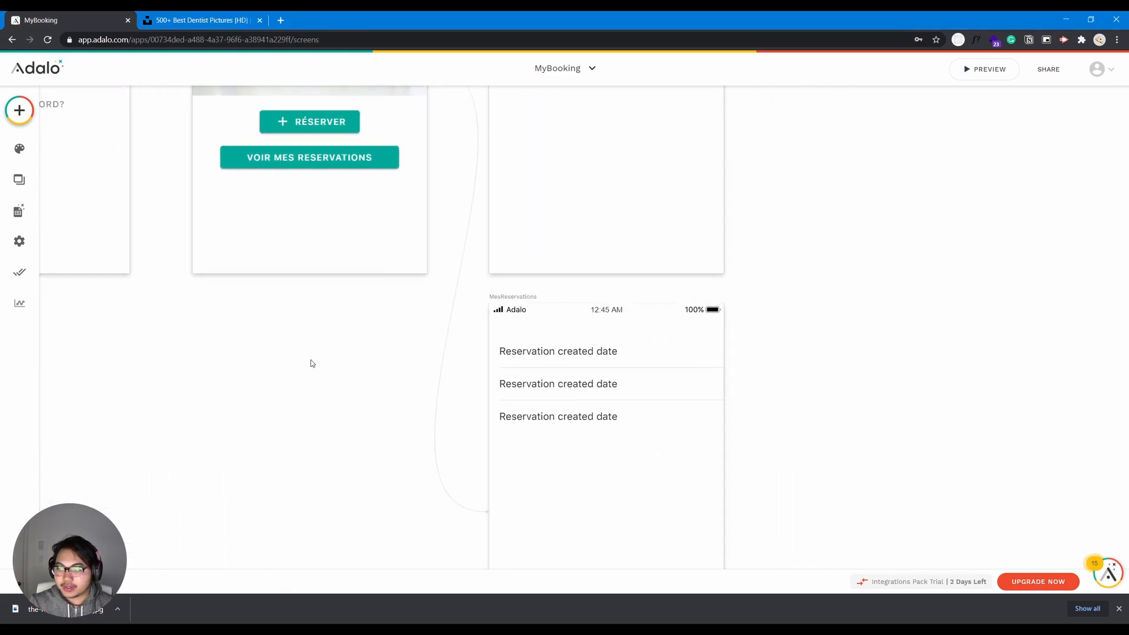
pyautogui.click(518, 296)
pyautogui.click(820, 345)
pyautogui.click(510, 297)
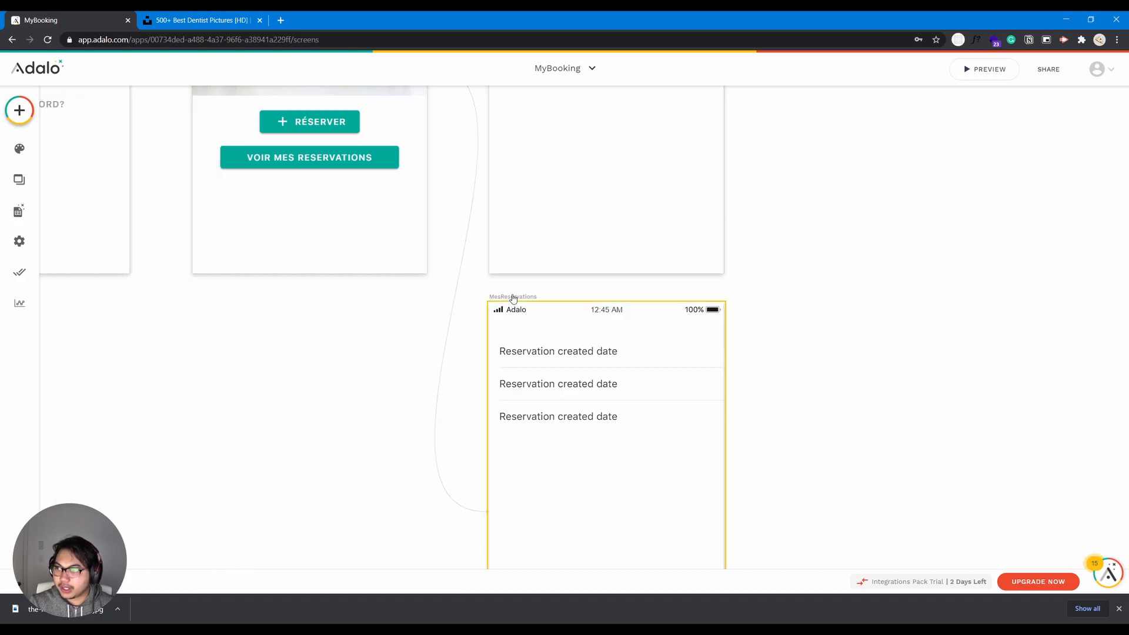
pyautogui.moveTo(489, 303); pyautogui.dragTo(499, 451)
pyautogui.moveTo(707, 430); pyautogui.dragTo(630, 244)
pyautogui.moveTo(646, 536); pyautogui.dragTo(626, 448)
pyautogui.click(678, 342)
# Preview the reservations list reached from the Home screen, and return to the editor
pyautogui.click(976, 70)
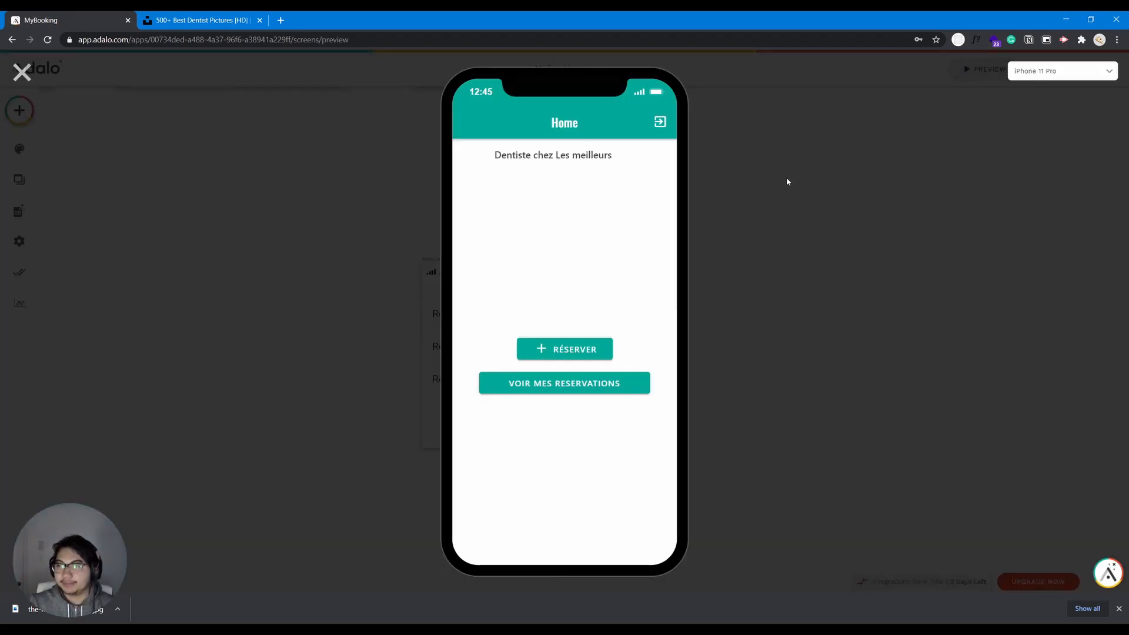
pyautogui.click(632, 384)
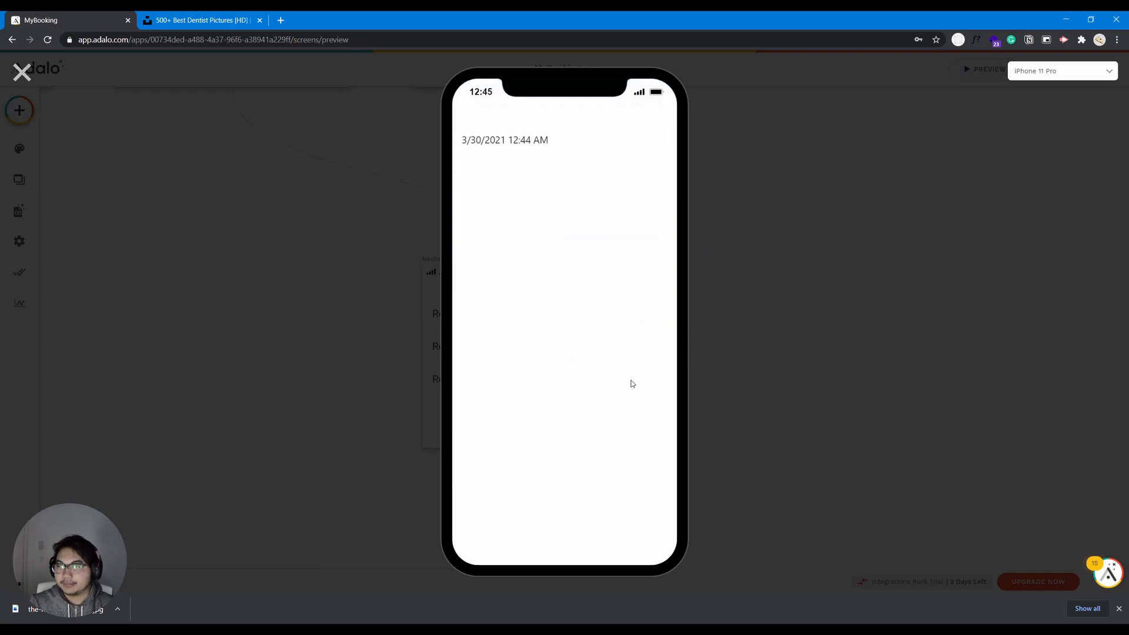
pyautogui.click(12, 39)
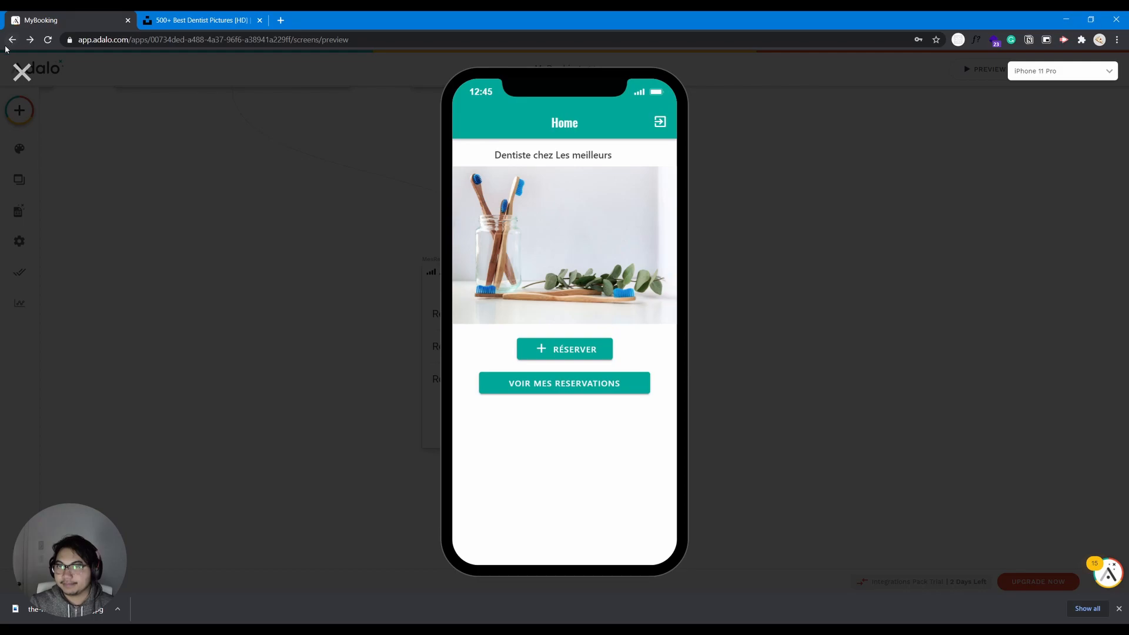
pyautogui.click(22, 71)
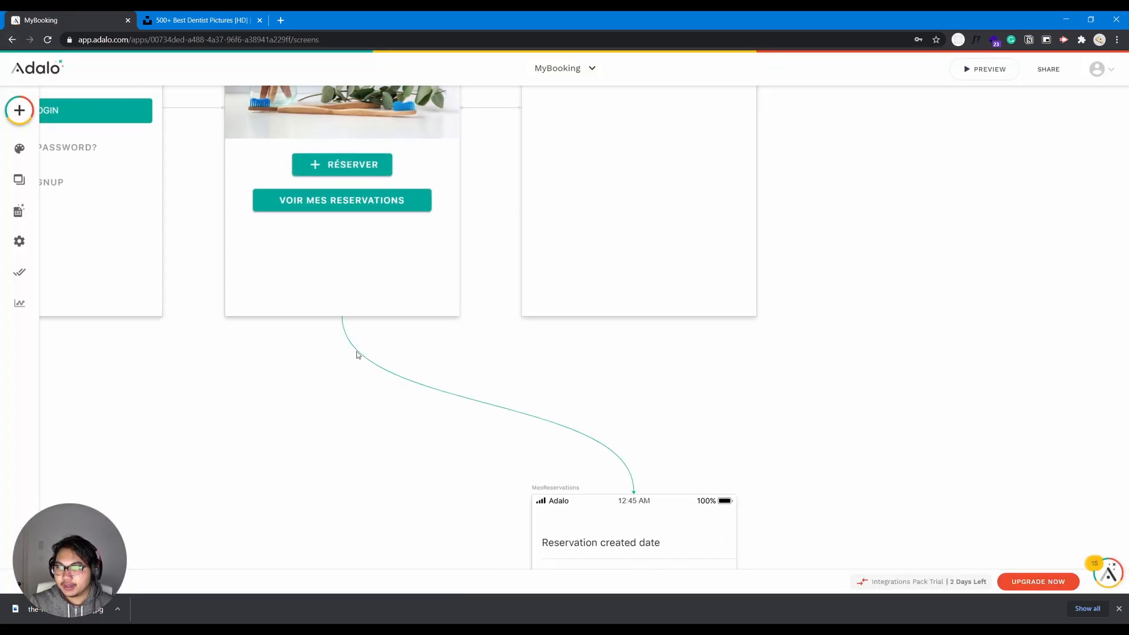
# Set the transition of the Voir mes reservations button's link to Push
pyautogui.click(341, 200)
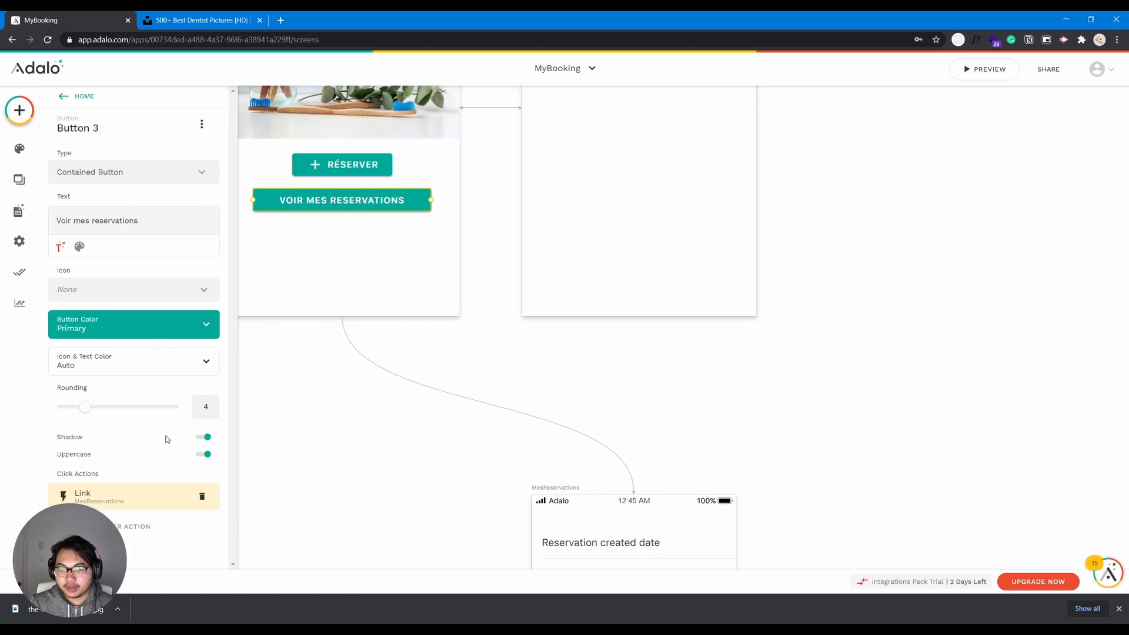
pyautogui.click(150, 504)
pyautogui.click(132, 478)
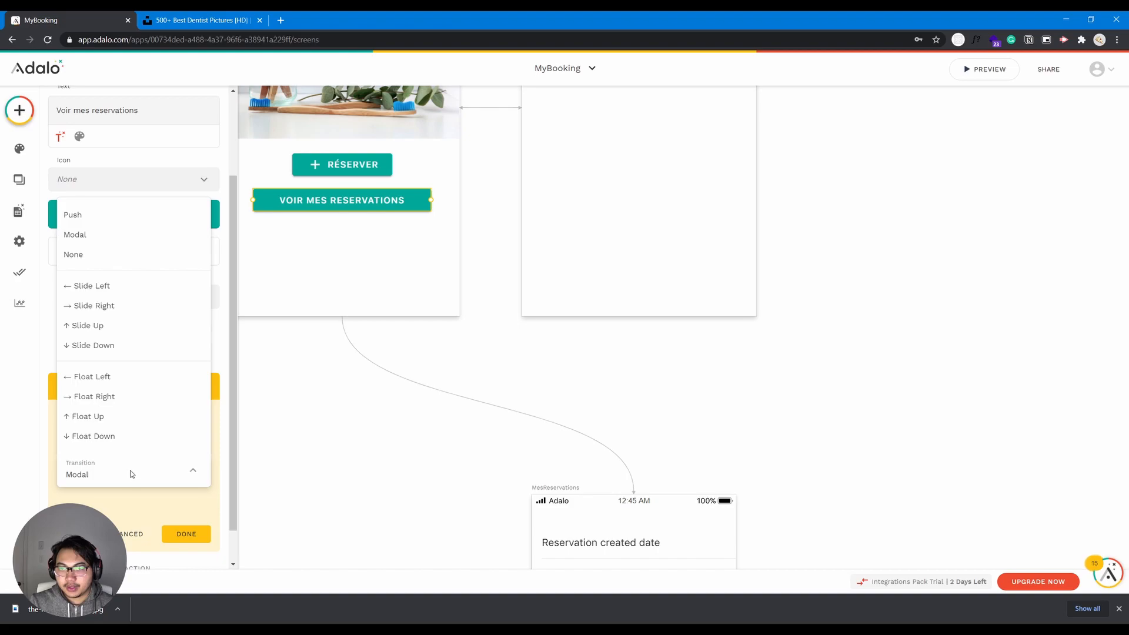
pyautogui.click(120, 213)
pyautogui.click(198, 532)
# Test the Voir mes reservations button's new transition in the preview, and go back to Home
pyautogui.click(981, 70)
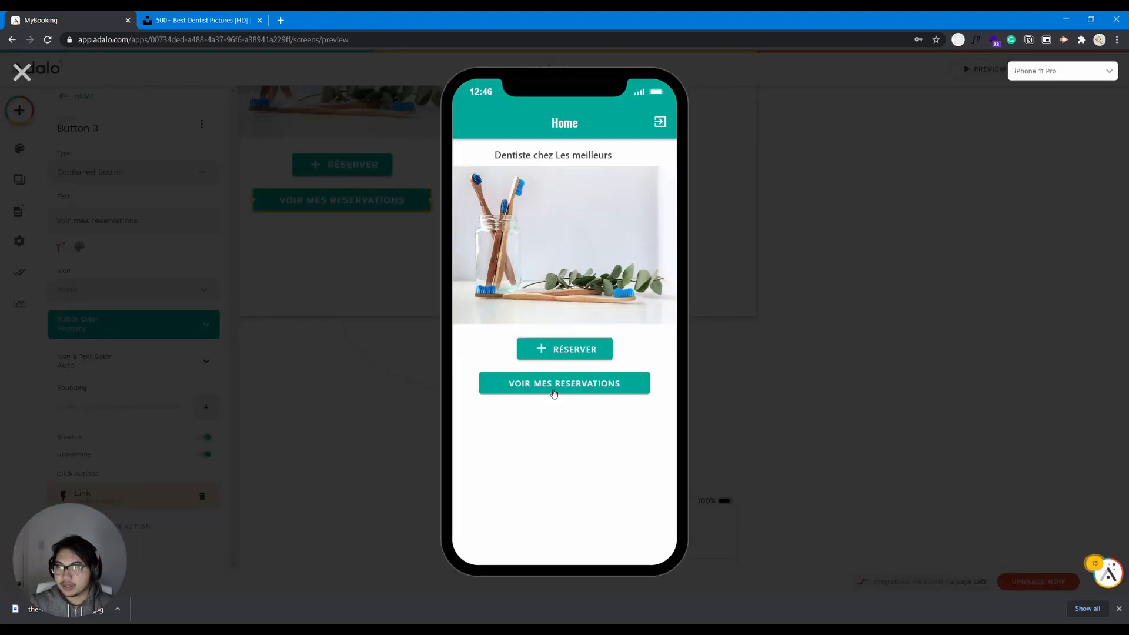
pyautogui.click(553, 392)
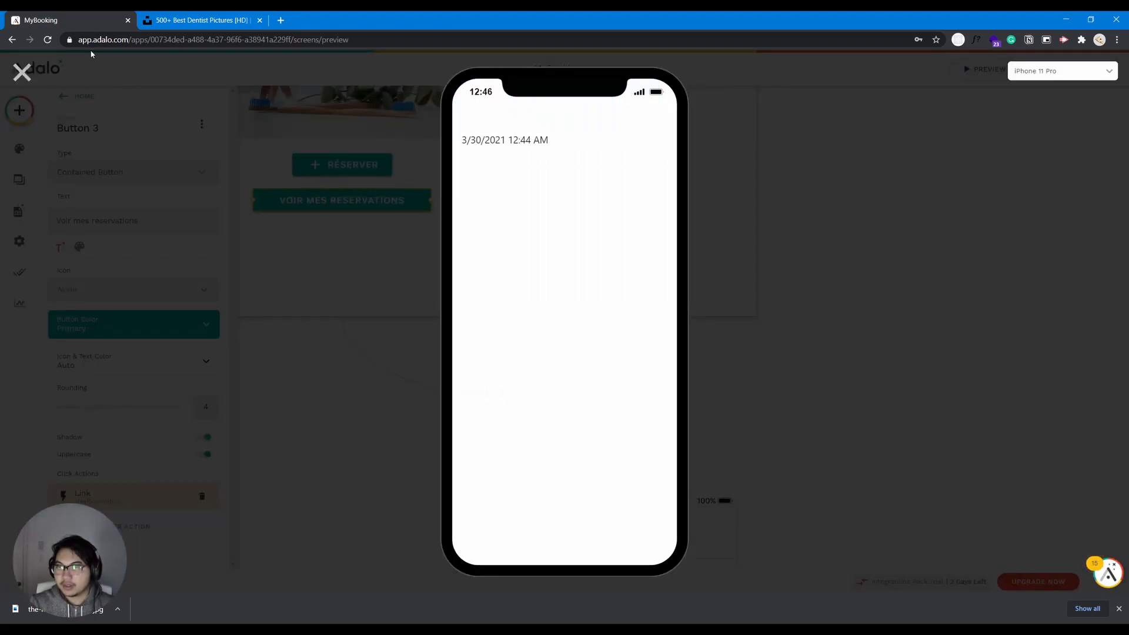
pyautogui.click(12, 40)
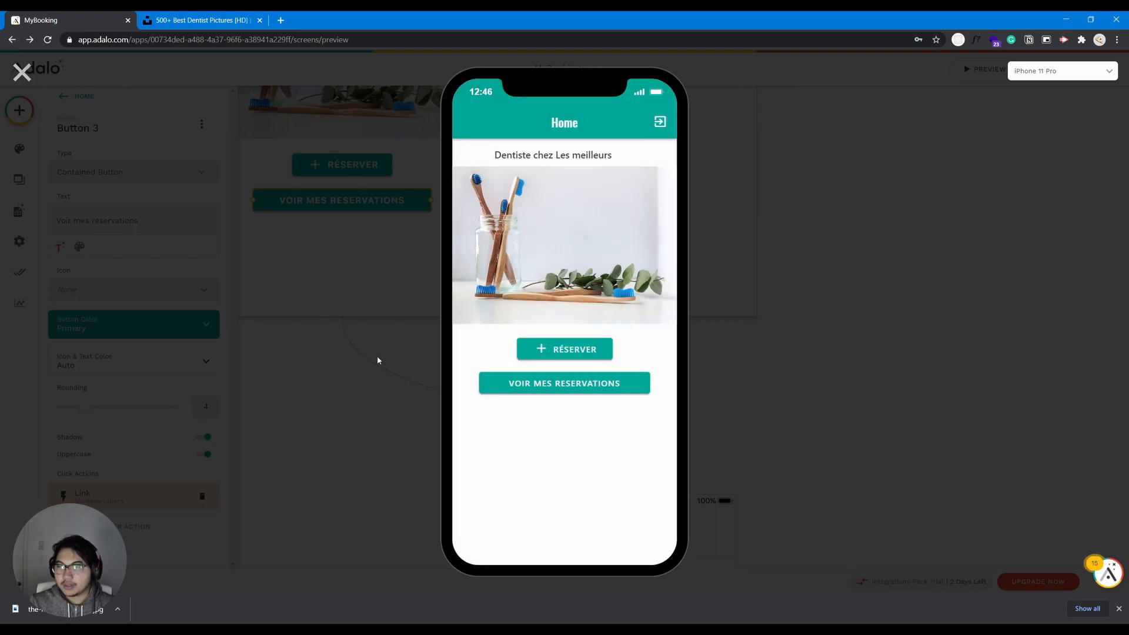